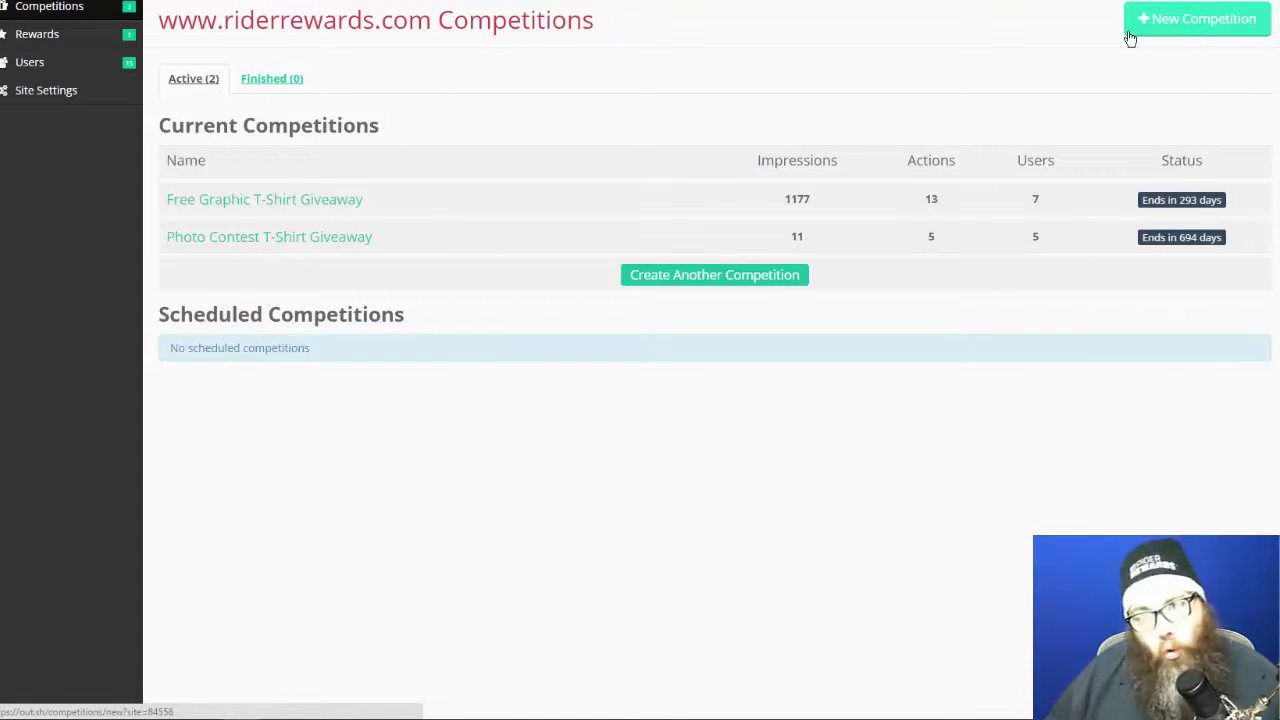
Create a new competition named "Write a Review on Google Win Free Oil Change".
{"action": "left_click", "coordinate": [1168, 21]}
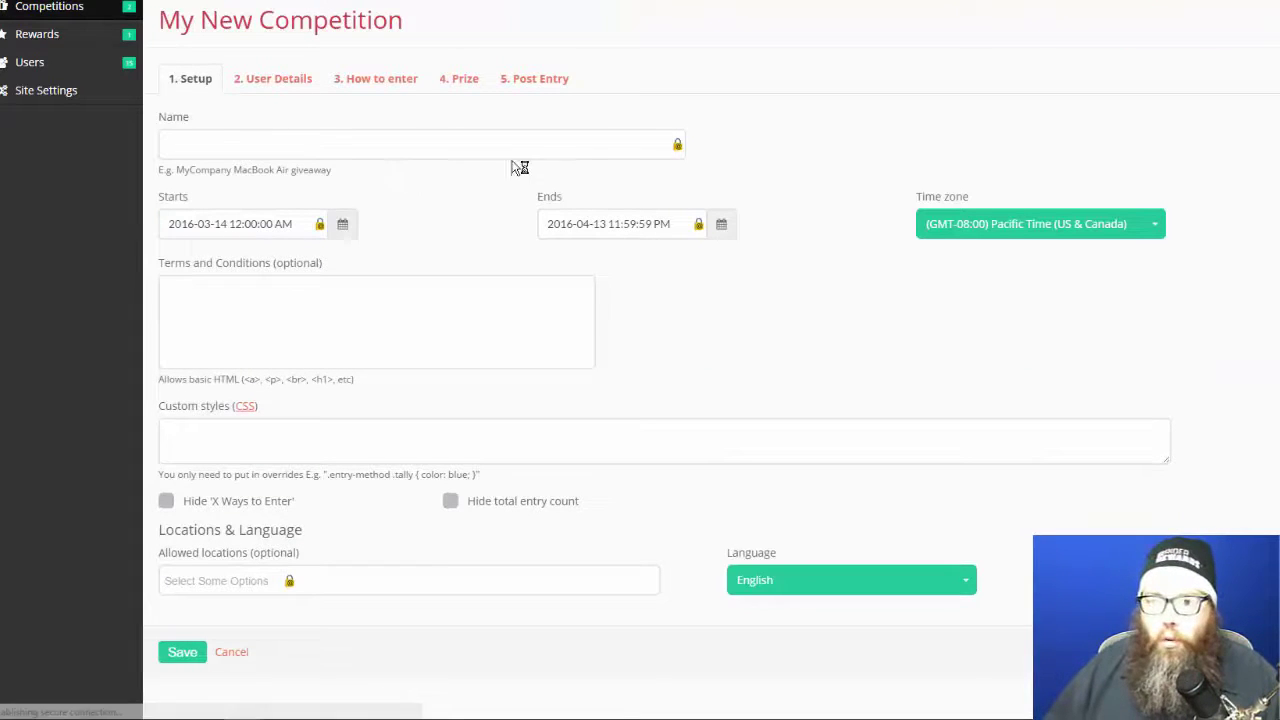
{"action": "left_click", "coordinate": [235, 155]}
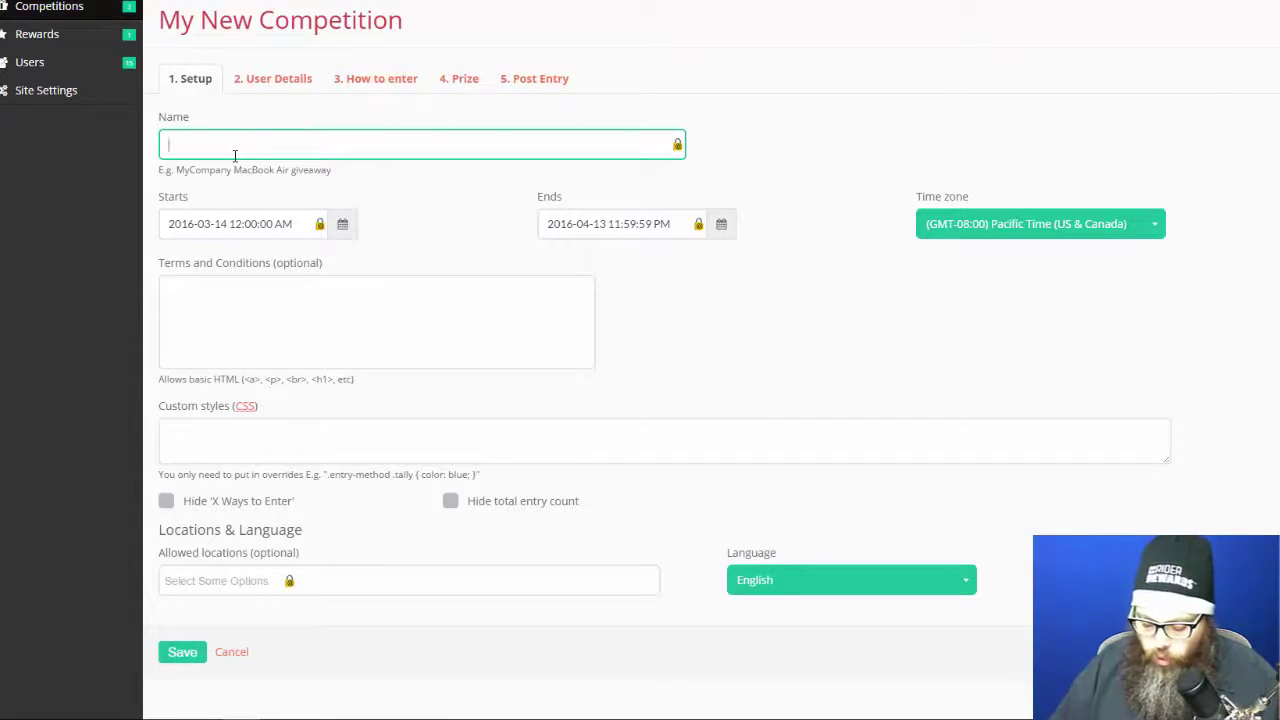
{"action": "type", "text": "Wr"}
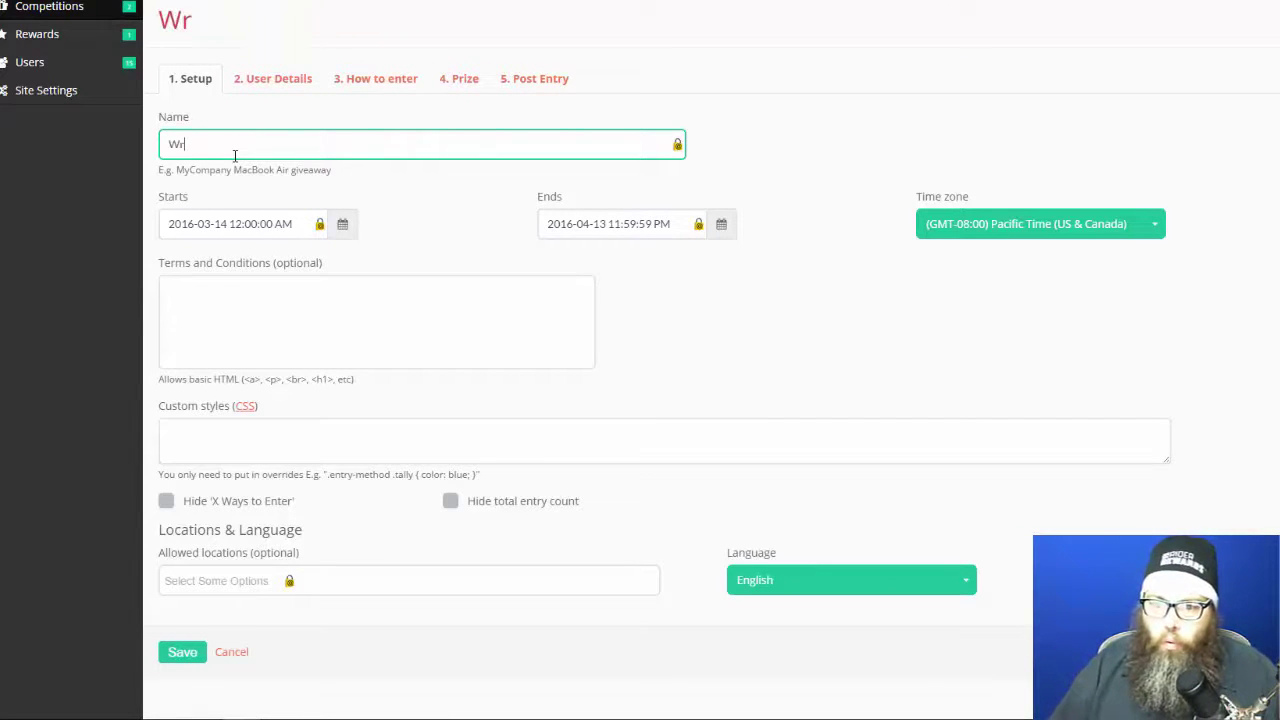
{"action": "type", "text": "ite a Review on Google F"}
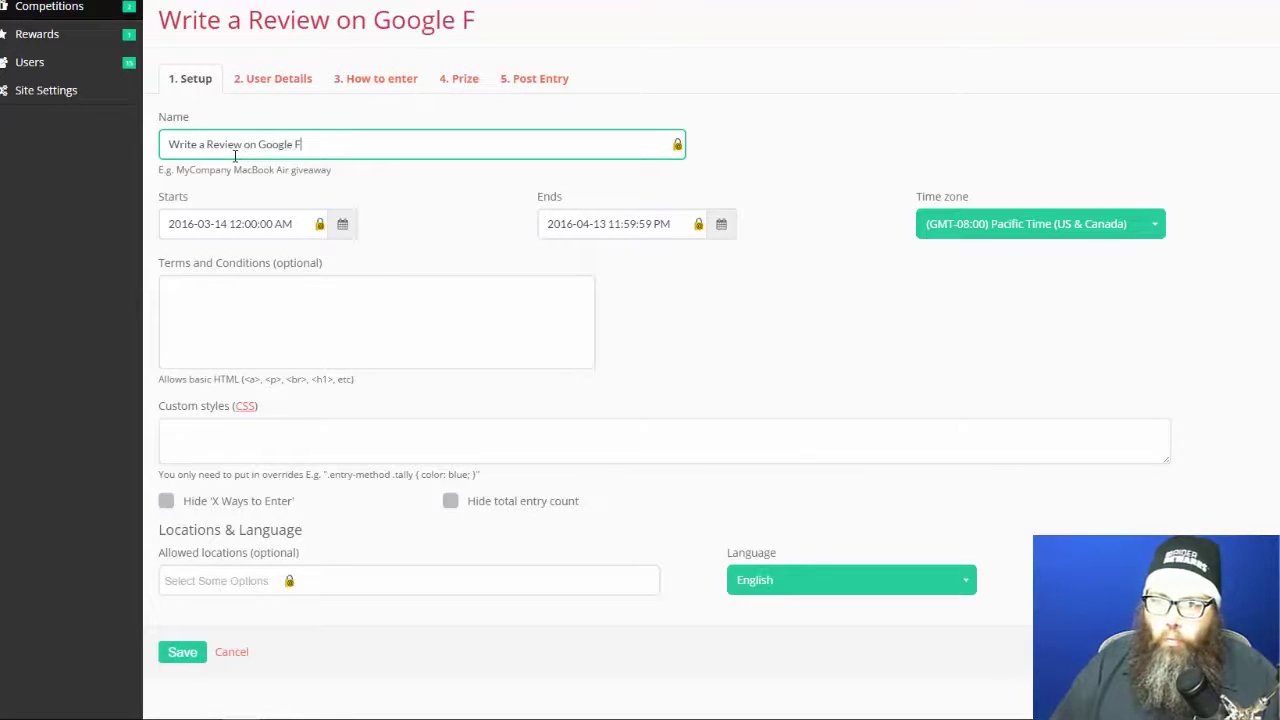
{"action": "key", "text": "BackSpace"}
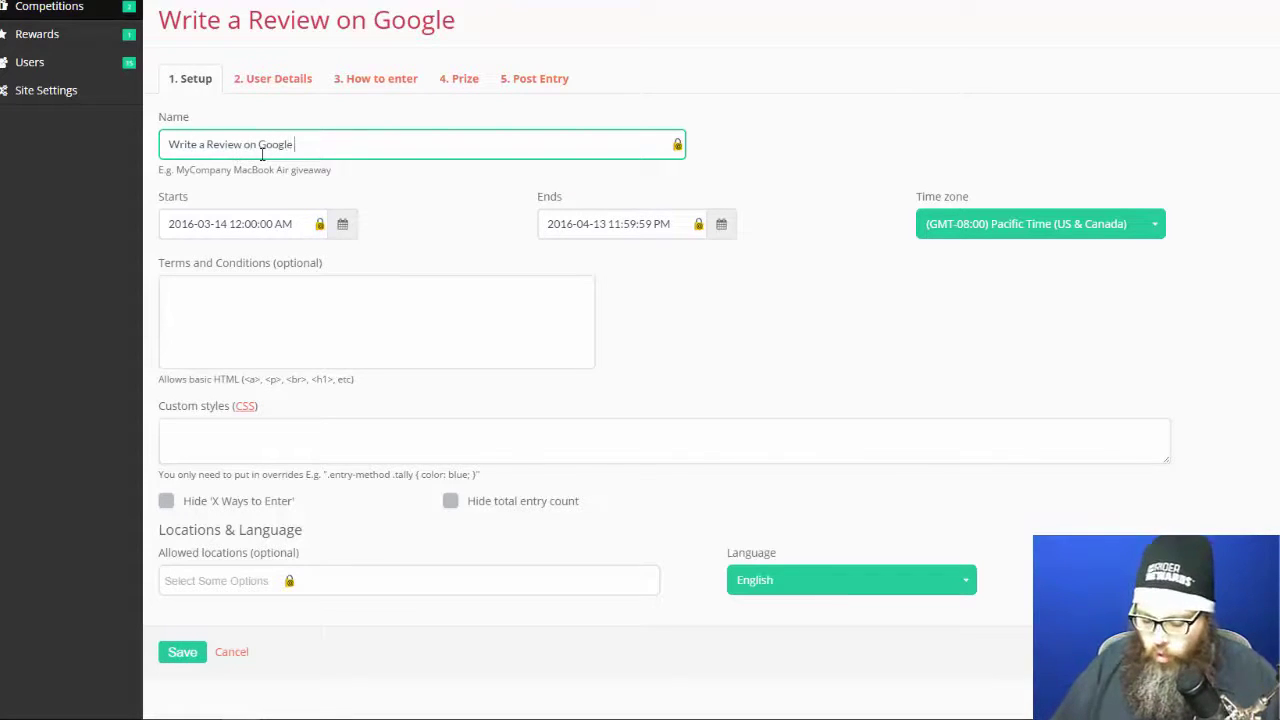
{"action": "type", "text": "Win Free O"}
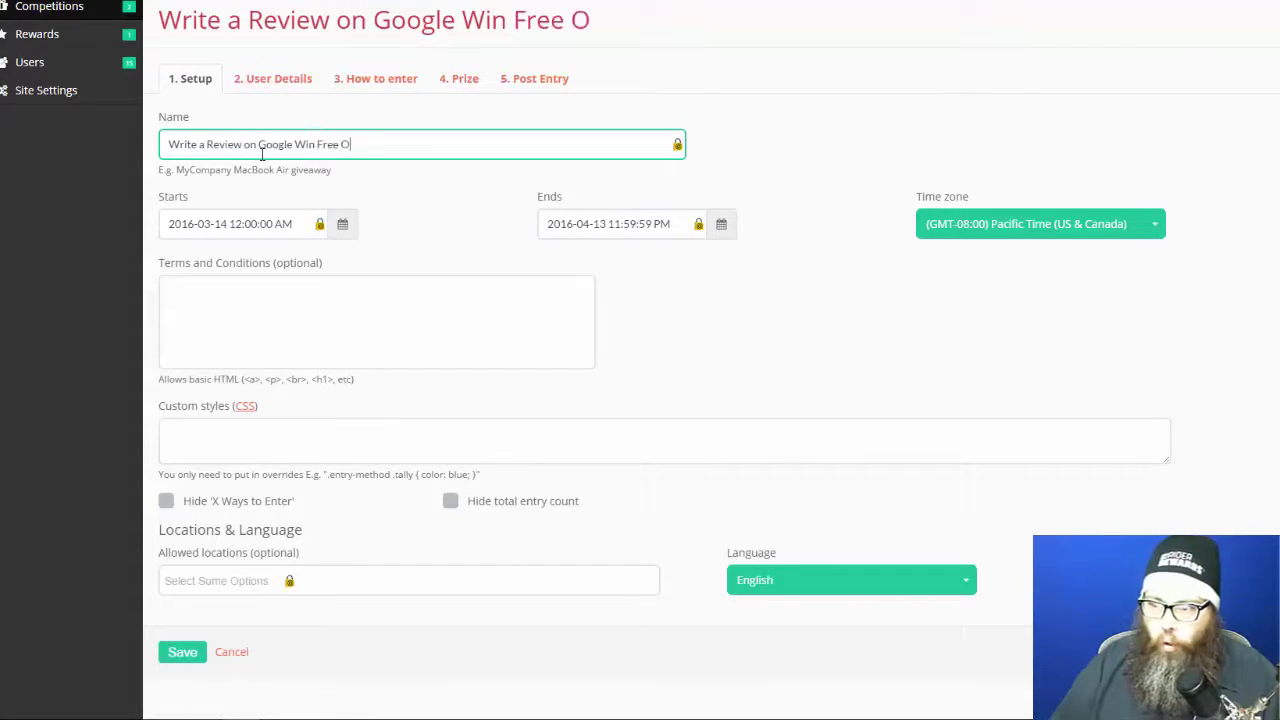
{"action": "type", "text": "il Change"}
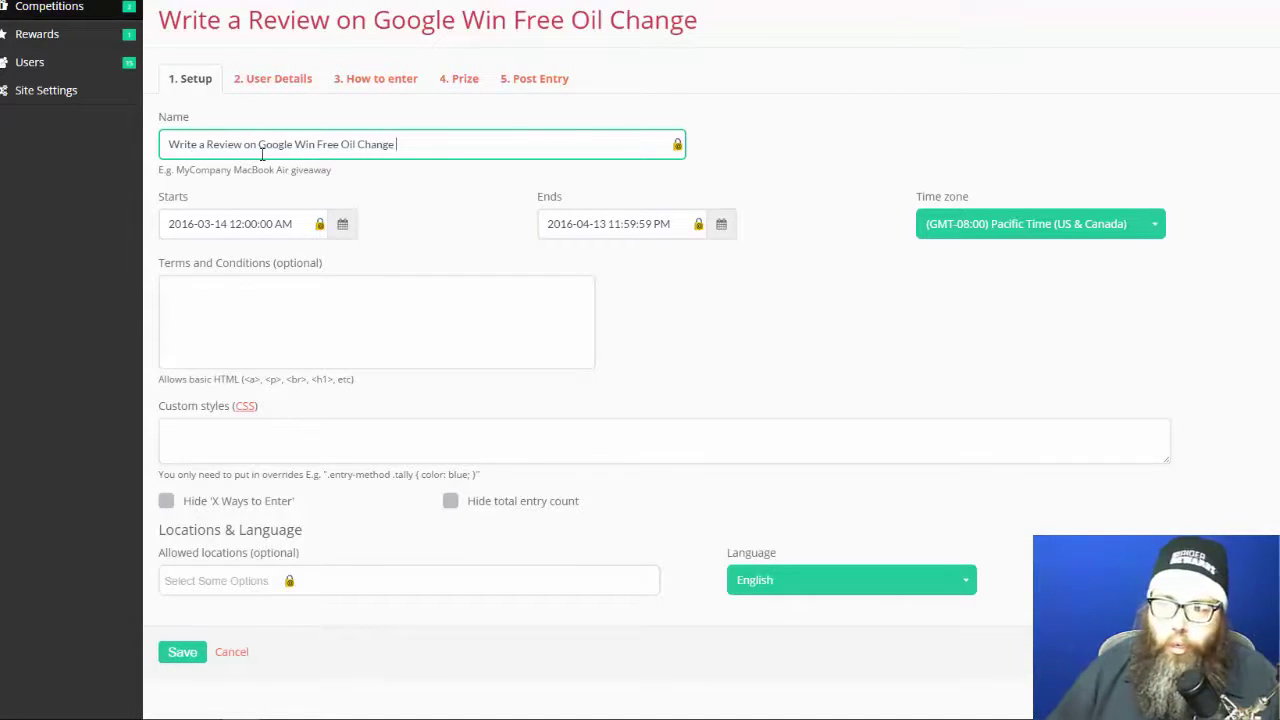
Set the competition to start on April 1, 2016 and end on April 30, 2016.
{"action": "left_click", "coordinate": [342, 224]}
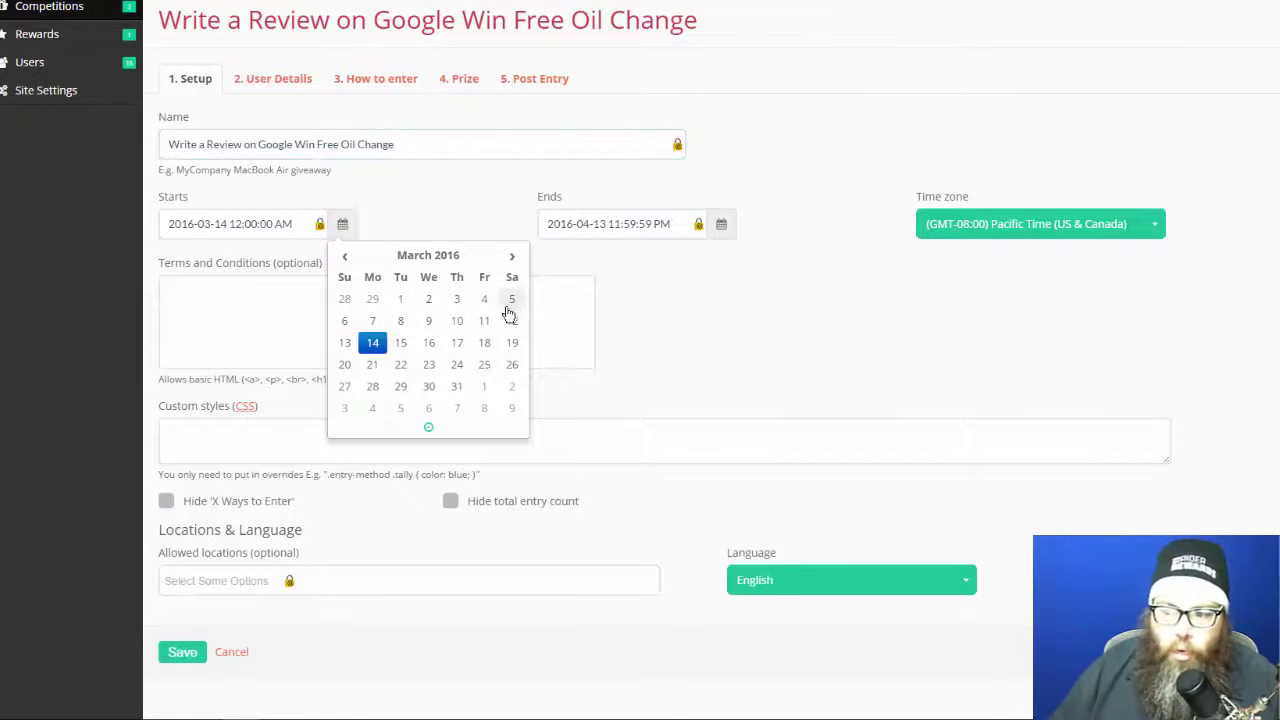
{"action": "left_click", "coordinate": [515, 258]}
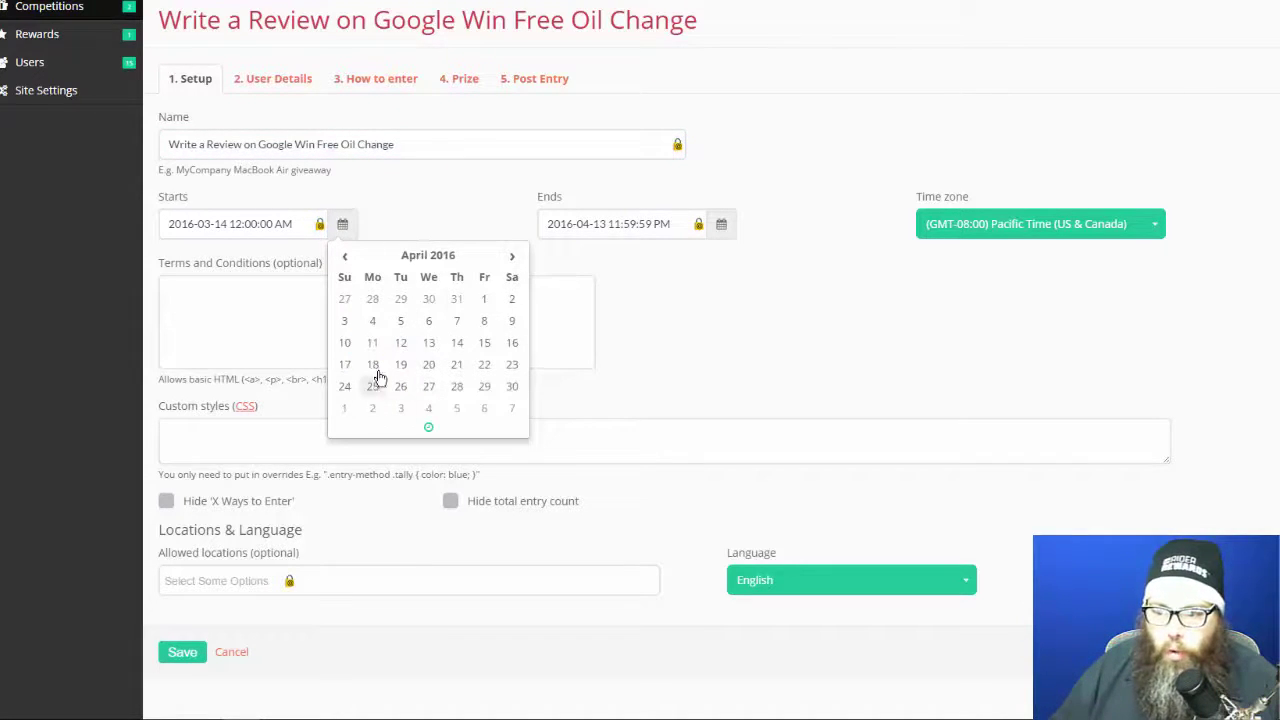
{"action": "left_click", "coordinate": [484, 298]}
{"action": "left_click", "coordinate": [721, 226]}
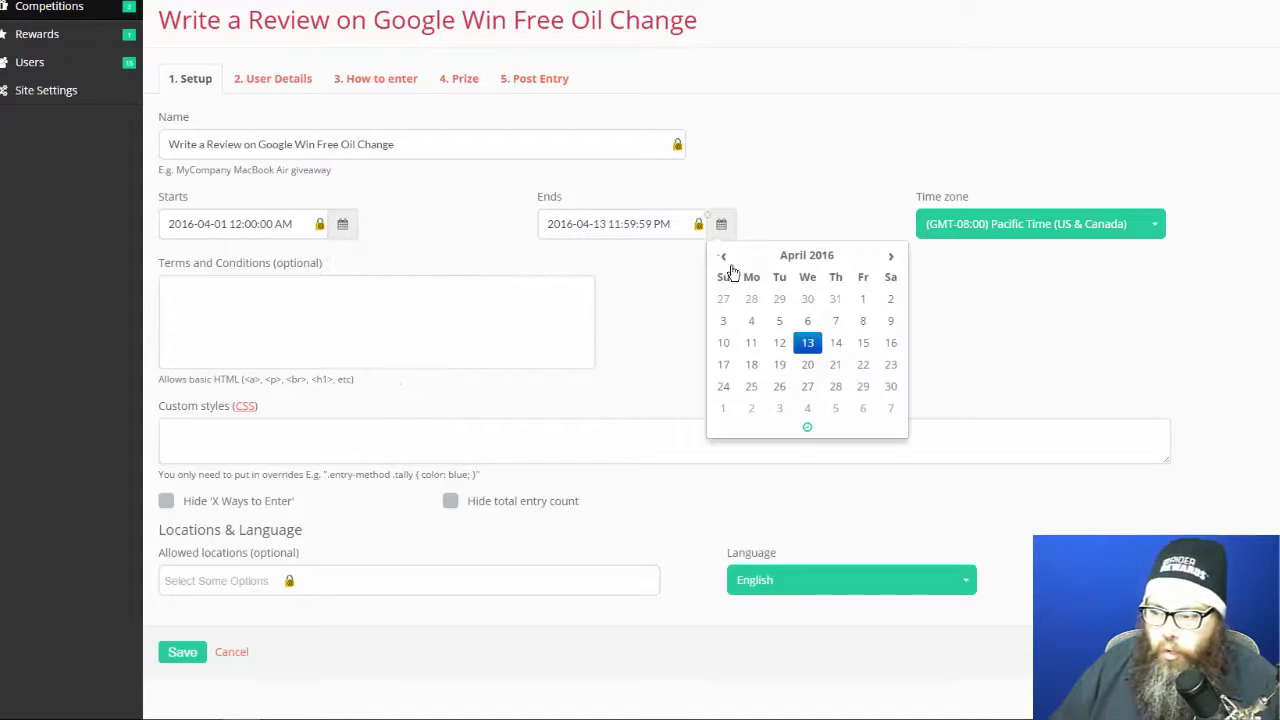
{"action": "left_click", "coordinate": [891, 386]}
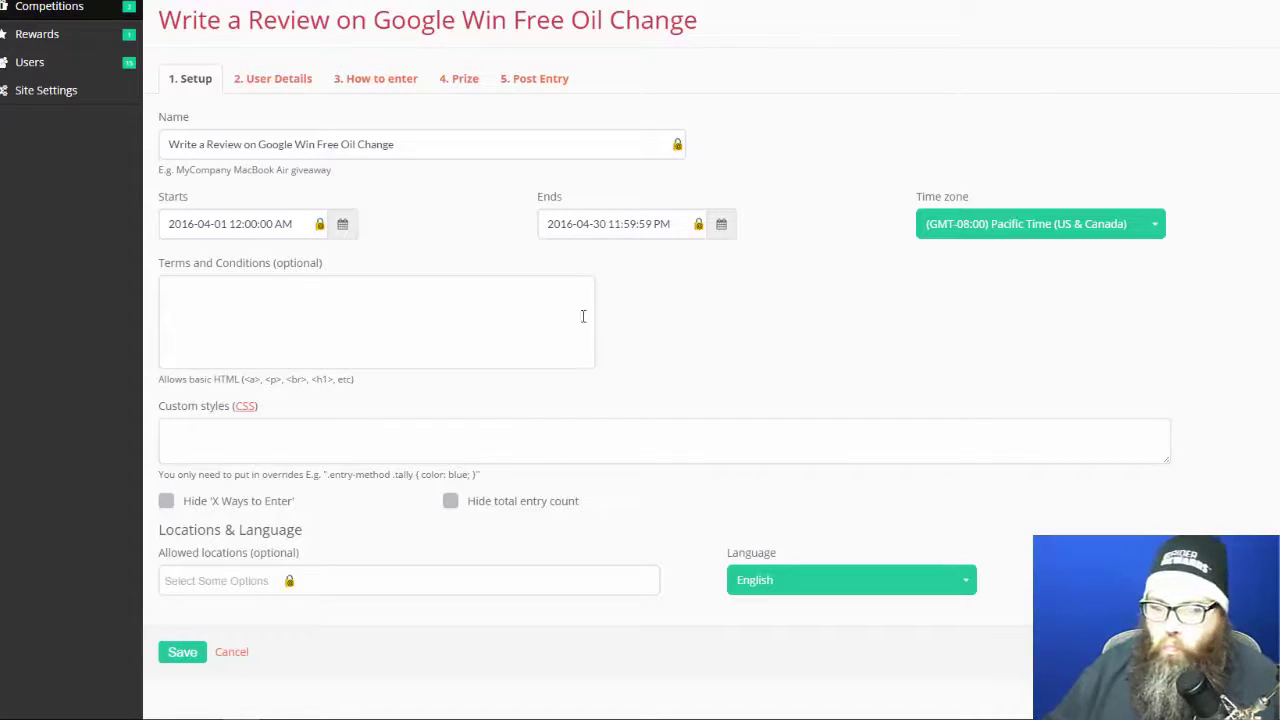
Enter "Type a bunch of legal junk.." as the competition's terms and conditions.
{"action": "left_click", "coordinate": [357, 340]}
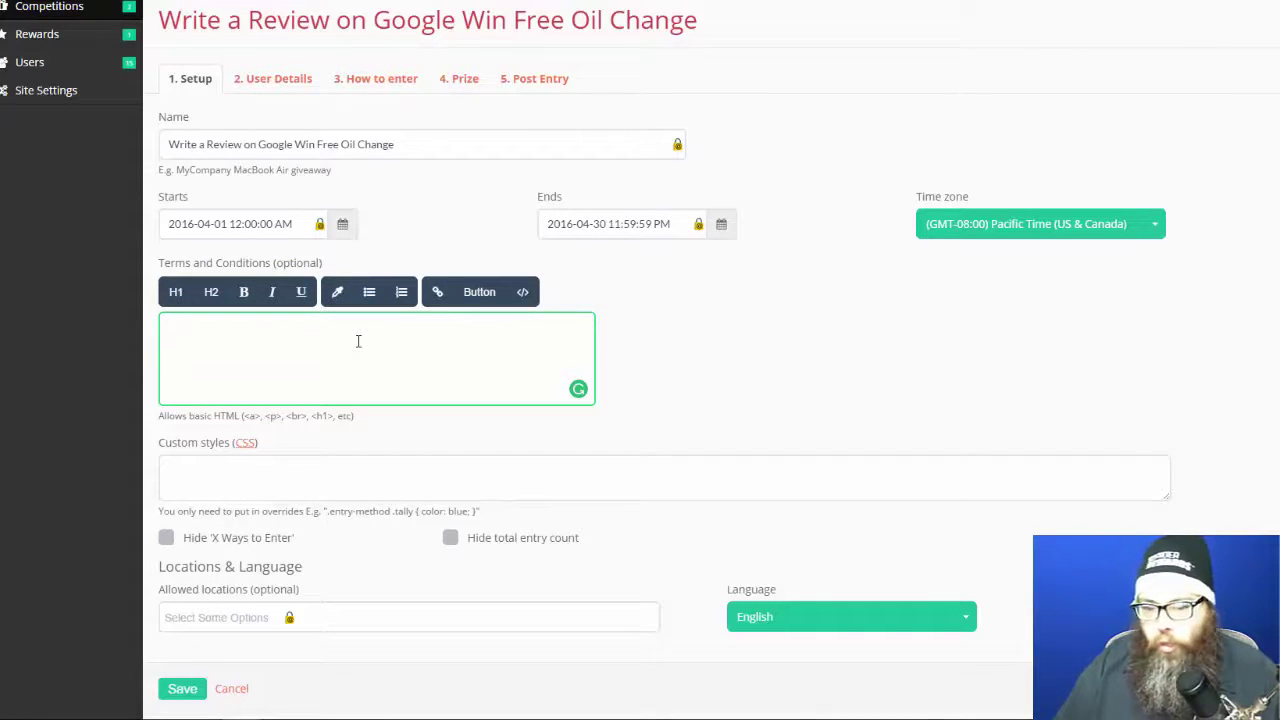
{"action": "type", "text": "Type a bunch of "}
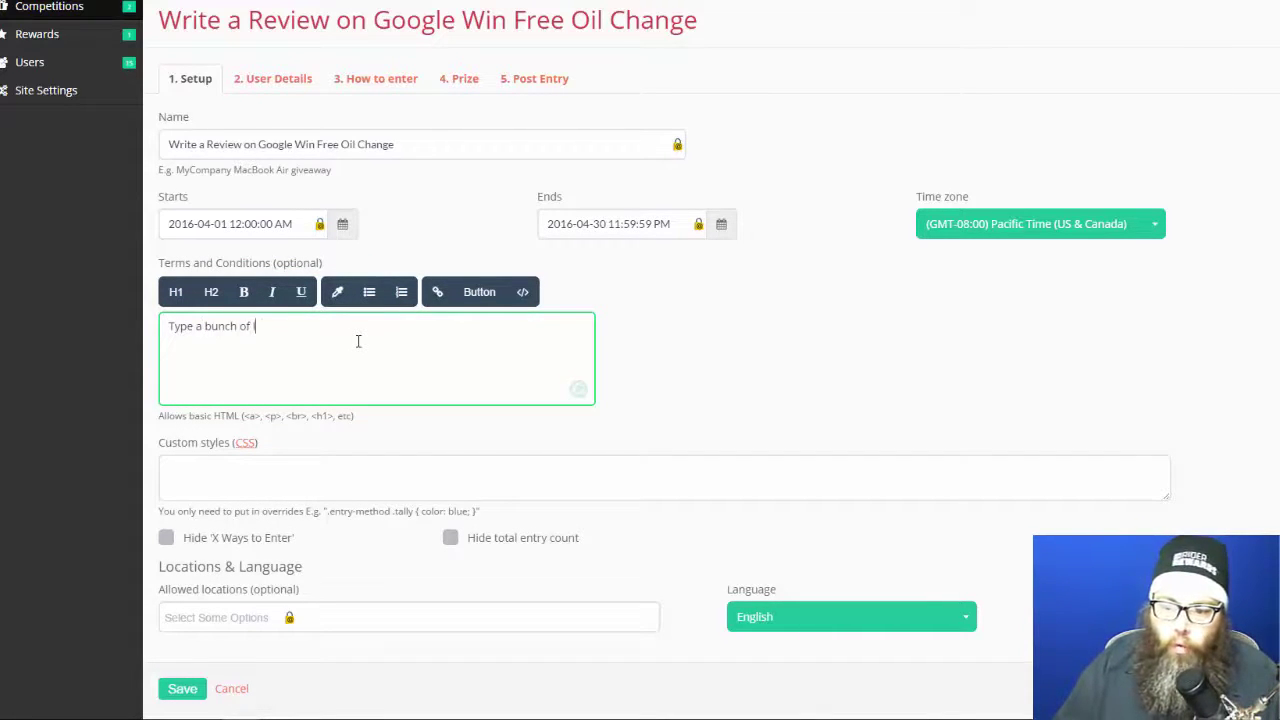
{"action": "type", "text": "legal junk"}
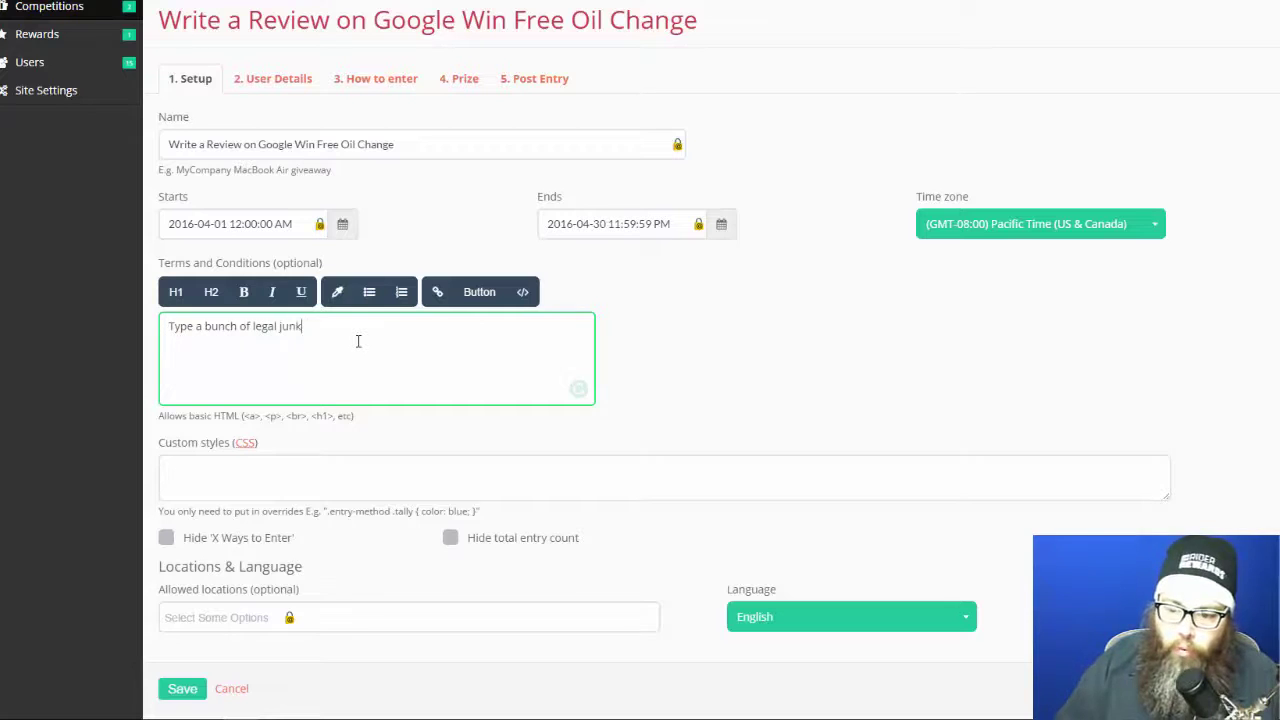
{"action": "type", "text": ".."}
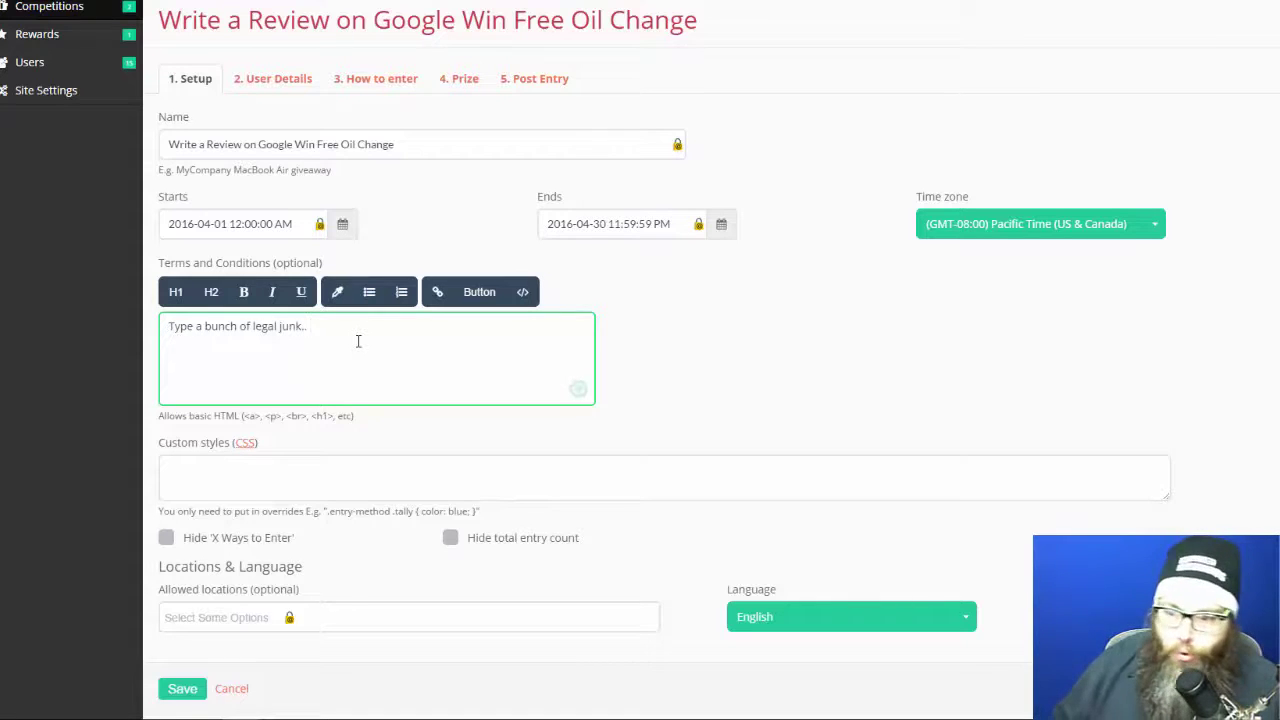
{"action": "left_click", "coordinate": [690, 418]}
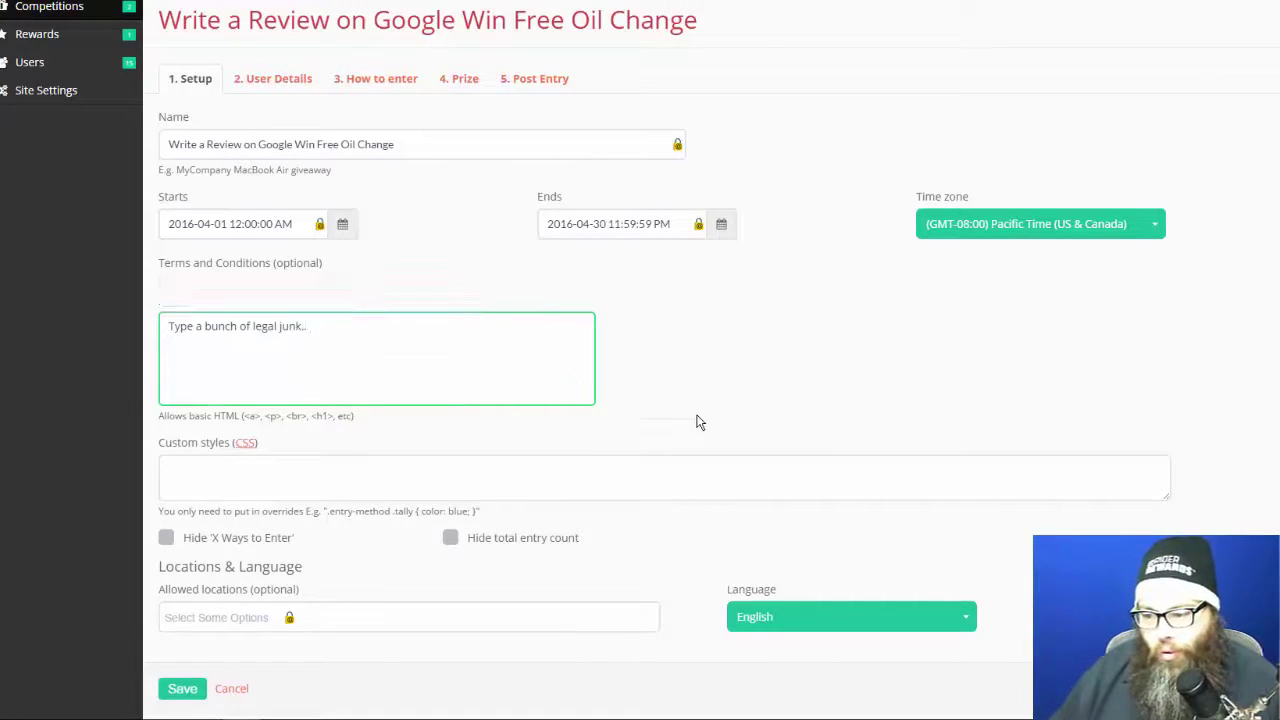
{"action": "left_click", "coordinate": [200, 440]}
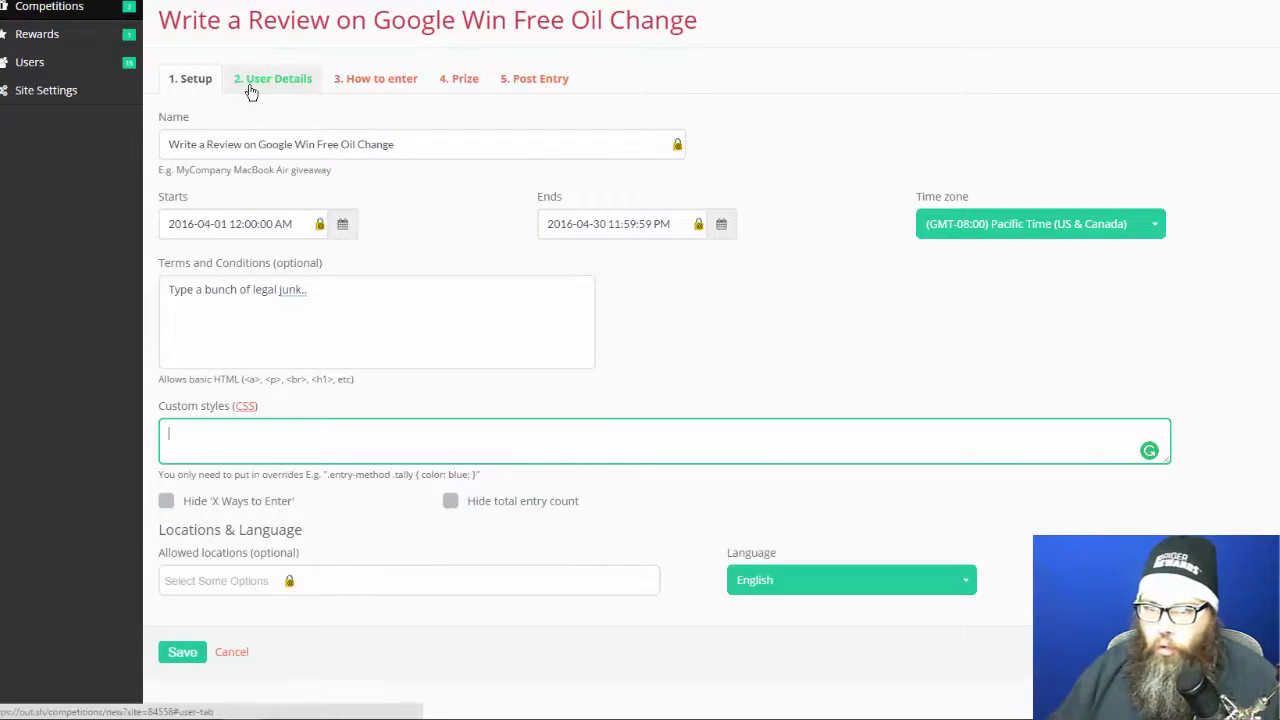
Set the competition's time zone to (GMT-06:00) Central Time (US & Canada).
{"action": "left_click", "coordinate": [1052, 237]}
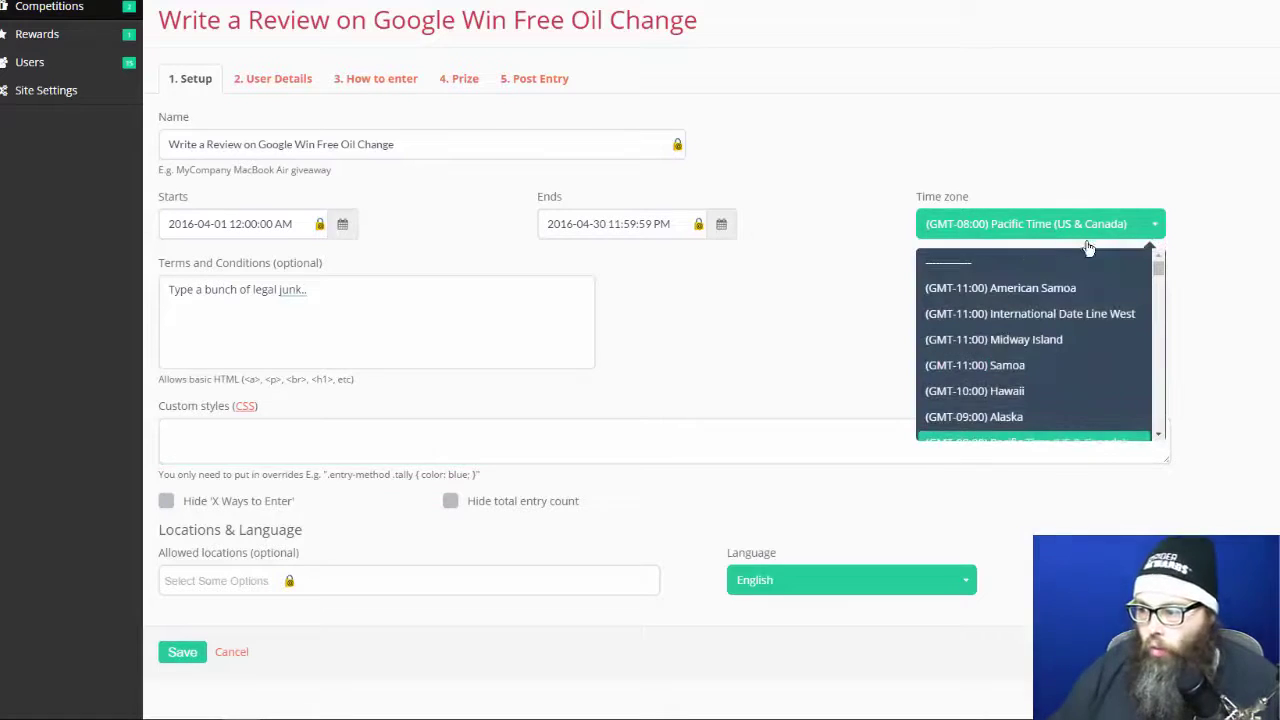
{"action": "scroll", "coordinate": [1155, 280], "scroll_direction": "down", "scroll_amount": 4}
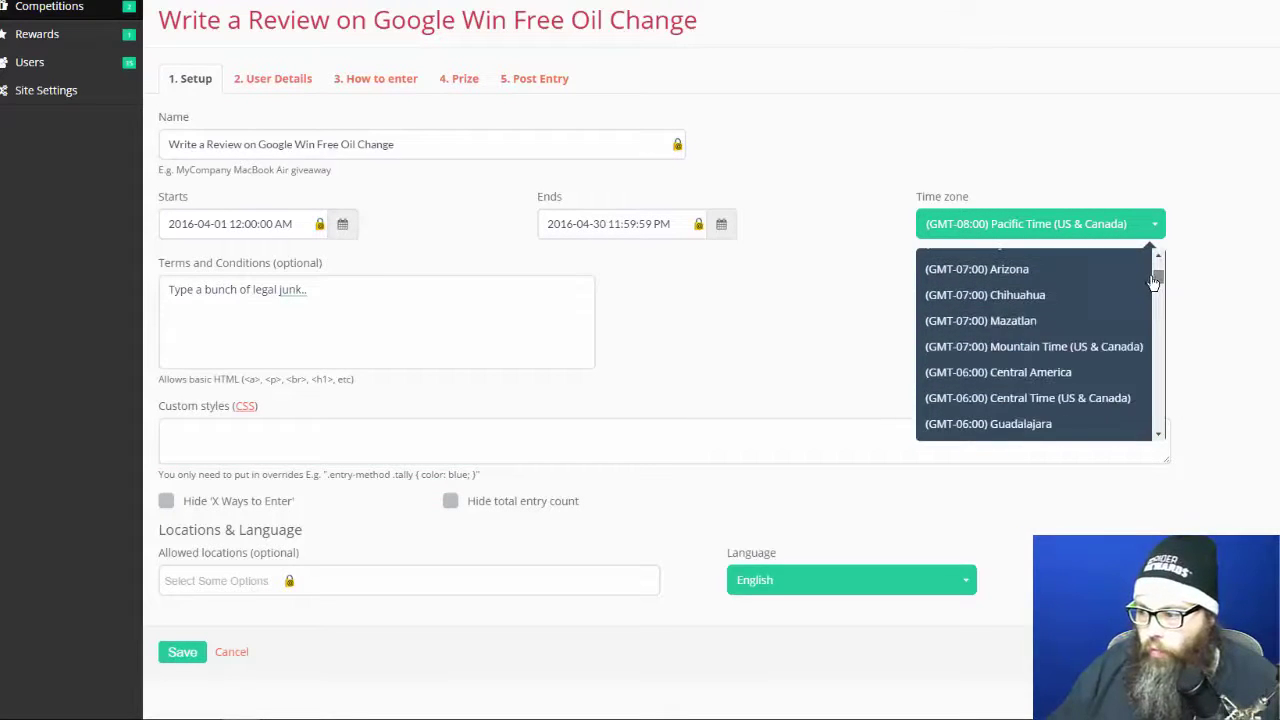
{"action": "scroll", "coordinate": [1150, 278], "scroll_direction": "up", "scroll_amount": 3}
{"action": "scroll", "coordinate": [1125, 300], "scroll_direction": "down", "scroll_amount": 1}
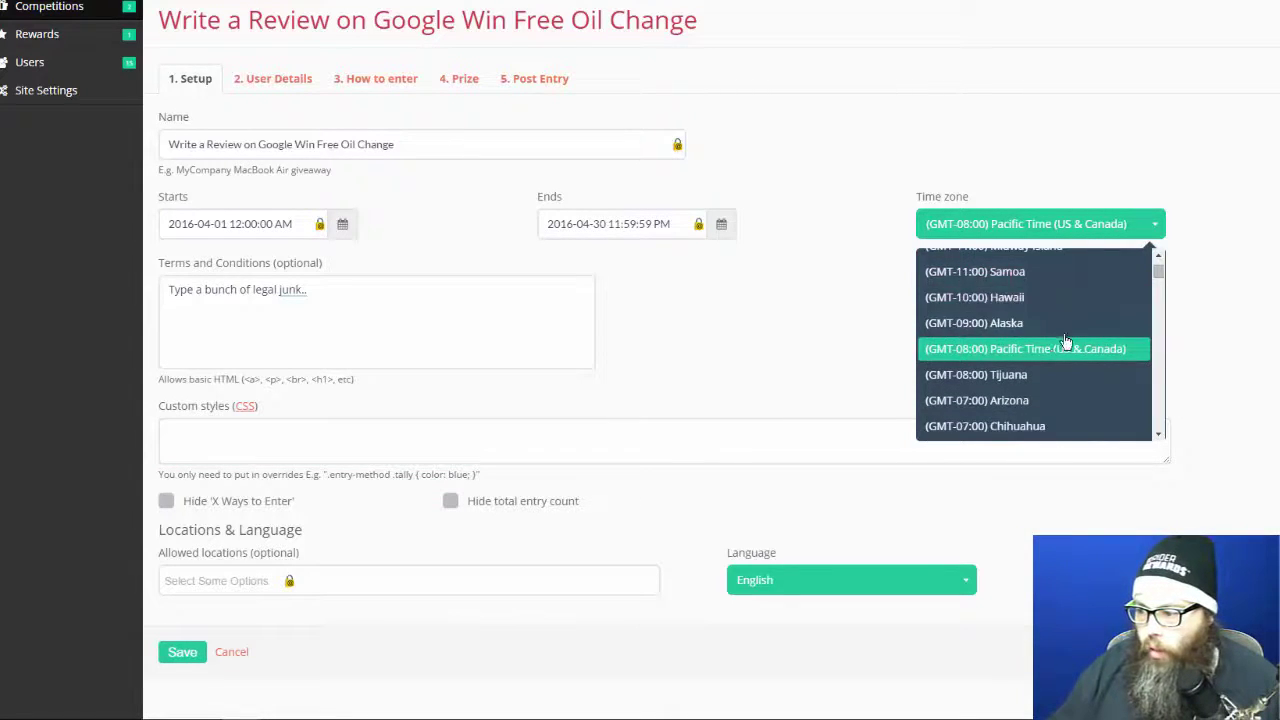
{"action": "scroll", "coordinate": [1066, 350], "scroll_direction": "down", "scroll_amount": 3}
{"action": "left_click", "coordinate": [1045, 373]}
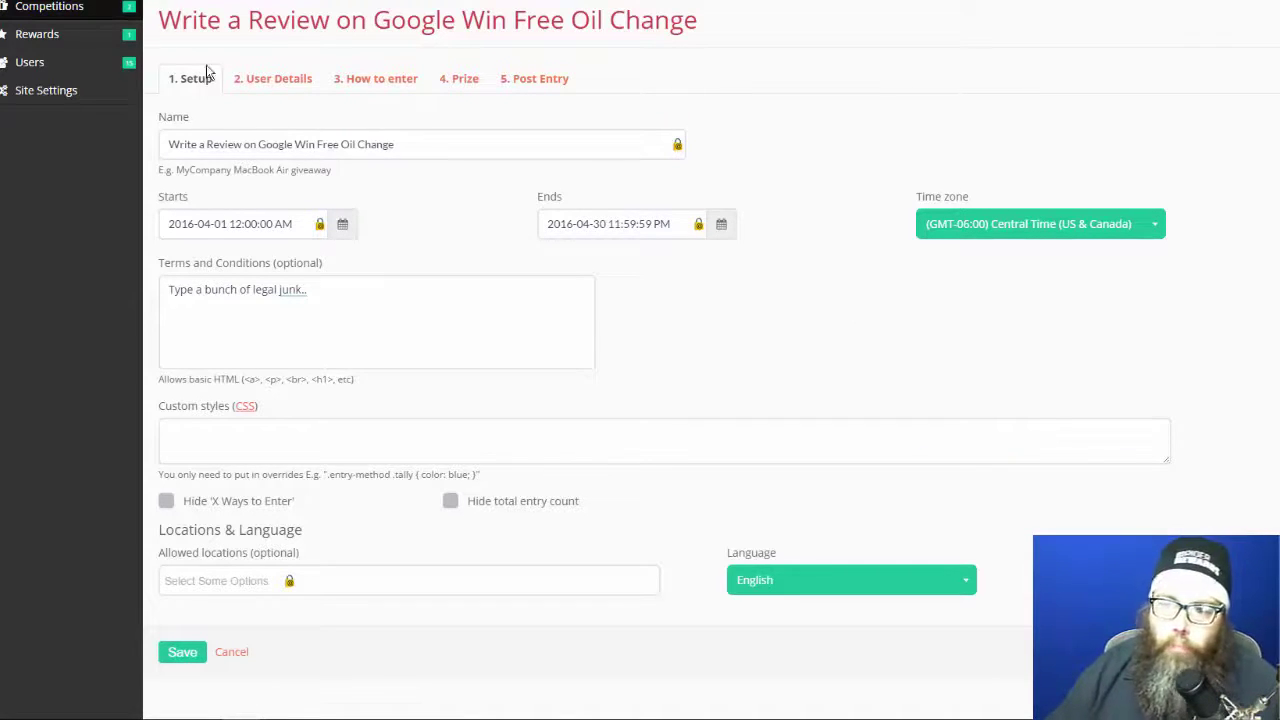
In the user details, set the minimum age to 18+ Date of birth (MM/DD/YYYY) and remove soundcloud from the allowed logins.
{"action": "left_click", "coordinate": [260, 88]}
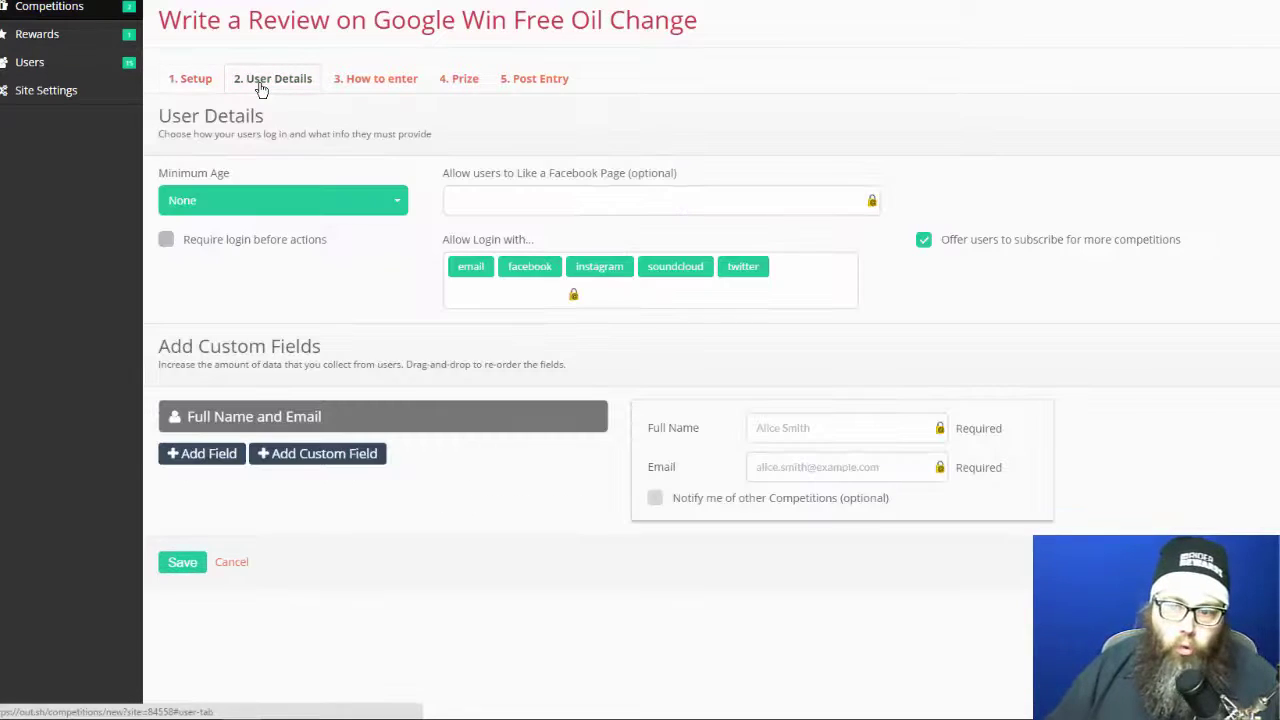
{"action": "left_click", "coordinate": [371, 196]}
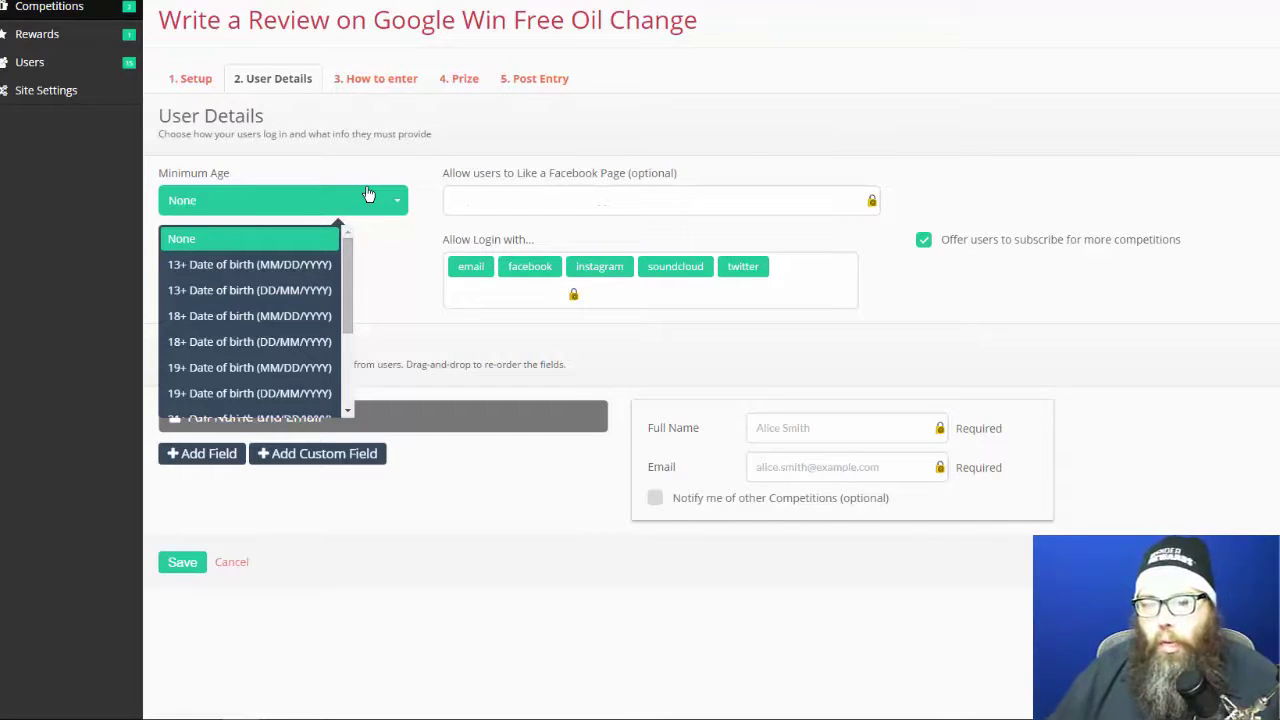
{"action": "left_click", "coordinate": [197, 318]}
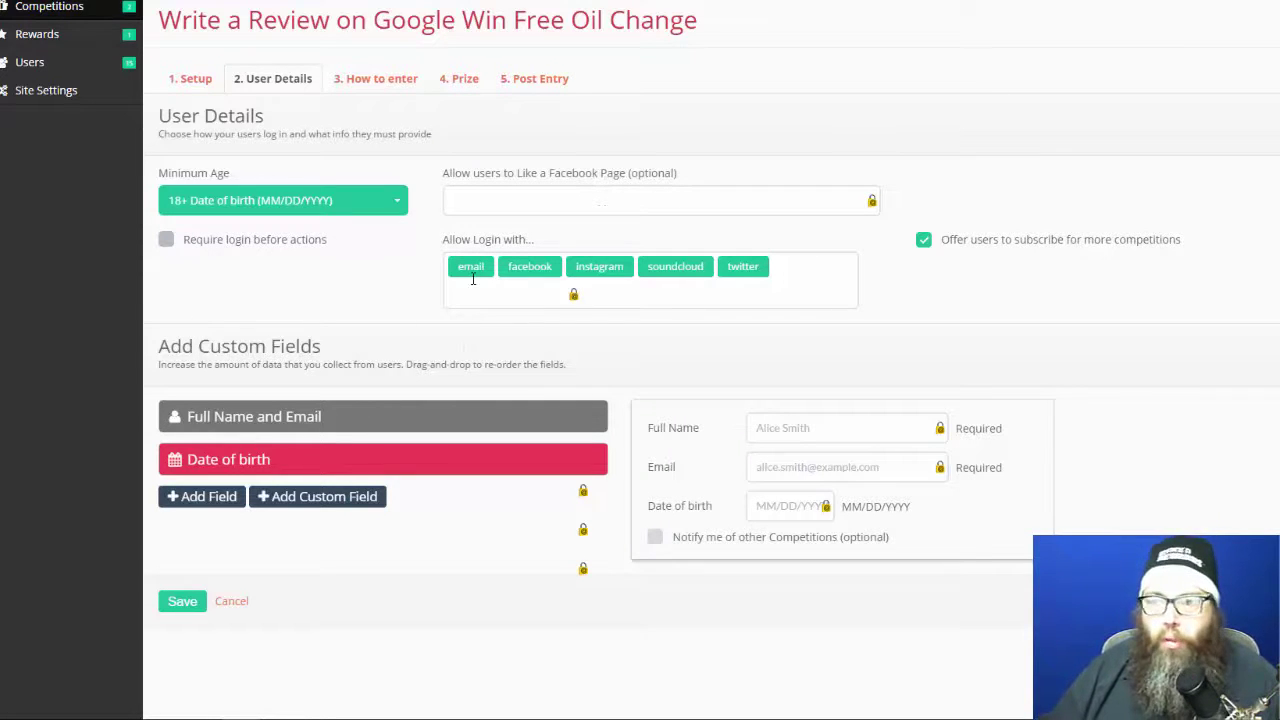
{"action": "mouse_move", "coordinate": [475, 277]}
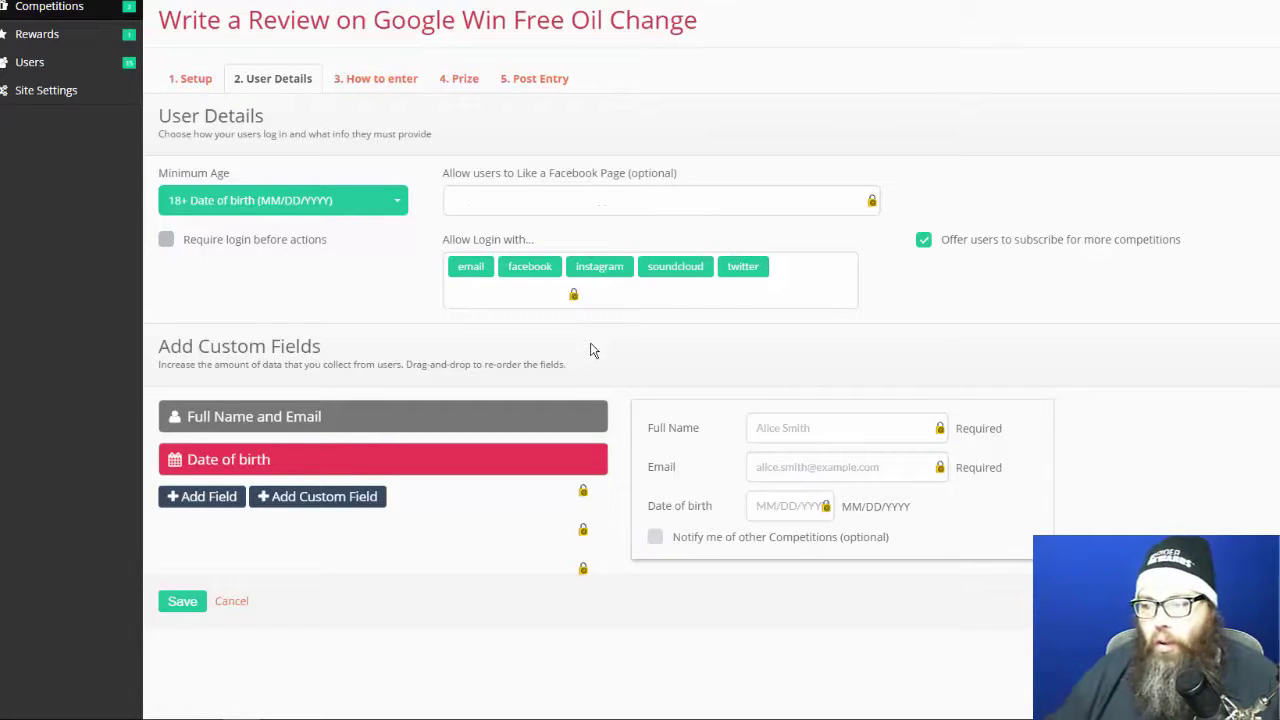
{"action": "left_click", "coordinate": [675, 270]}
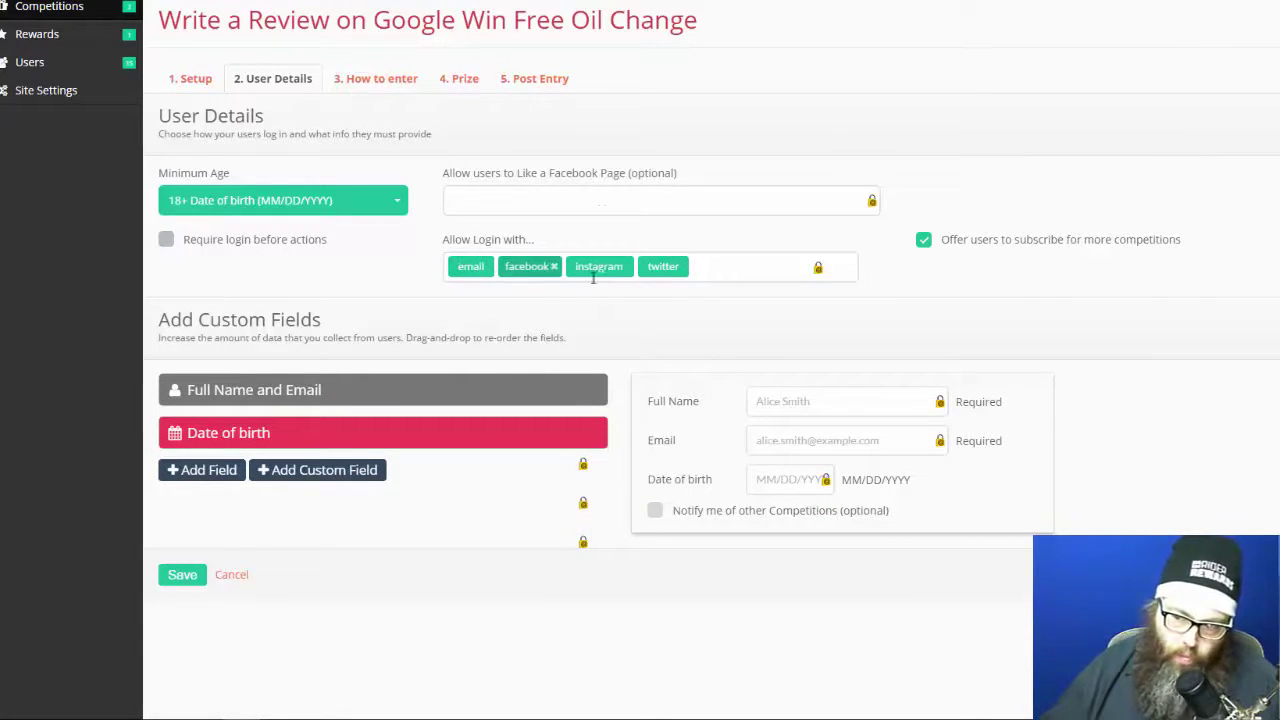
{"action": "left_click", "coordinate": [724, 206]}
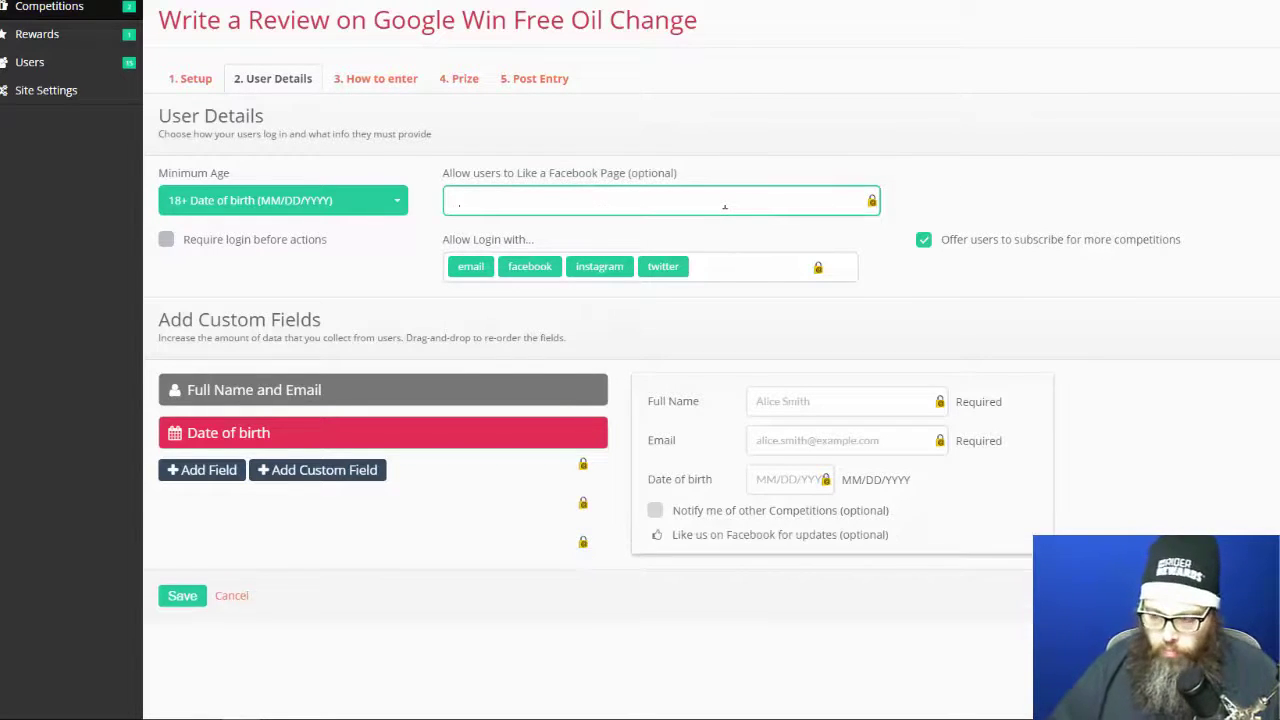
{"action": "type", "text": "http://www.mo"}
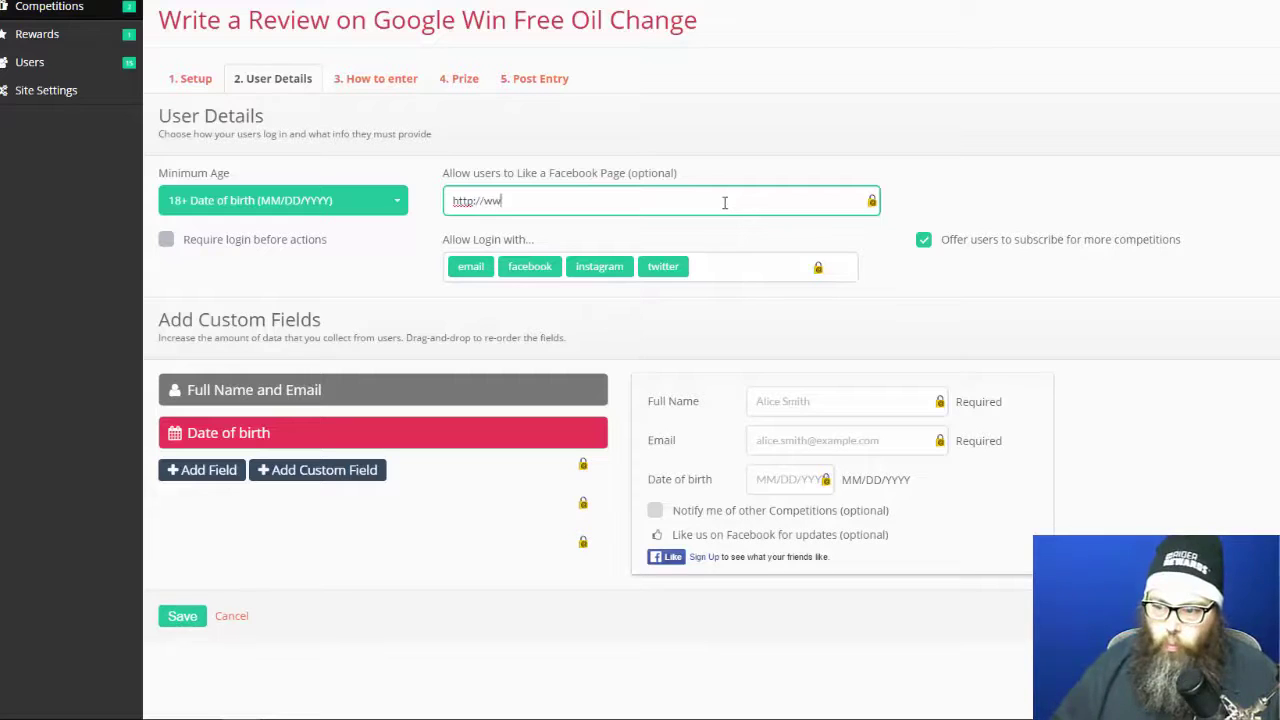
{"action": "key", "text": "BackSpace"}
{"action": "key", "text": "BackSpace"}
{"action": "key", "text": "BackSpace"}
{"action": "key", "text": "BackSpace"}
{"action": "key", "text": "BackSpace"}
{"action": "key", "text": "BackSpace"}
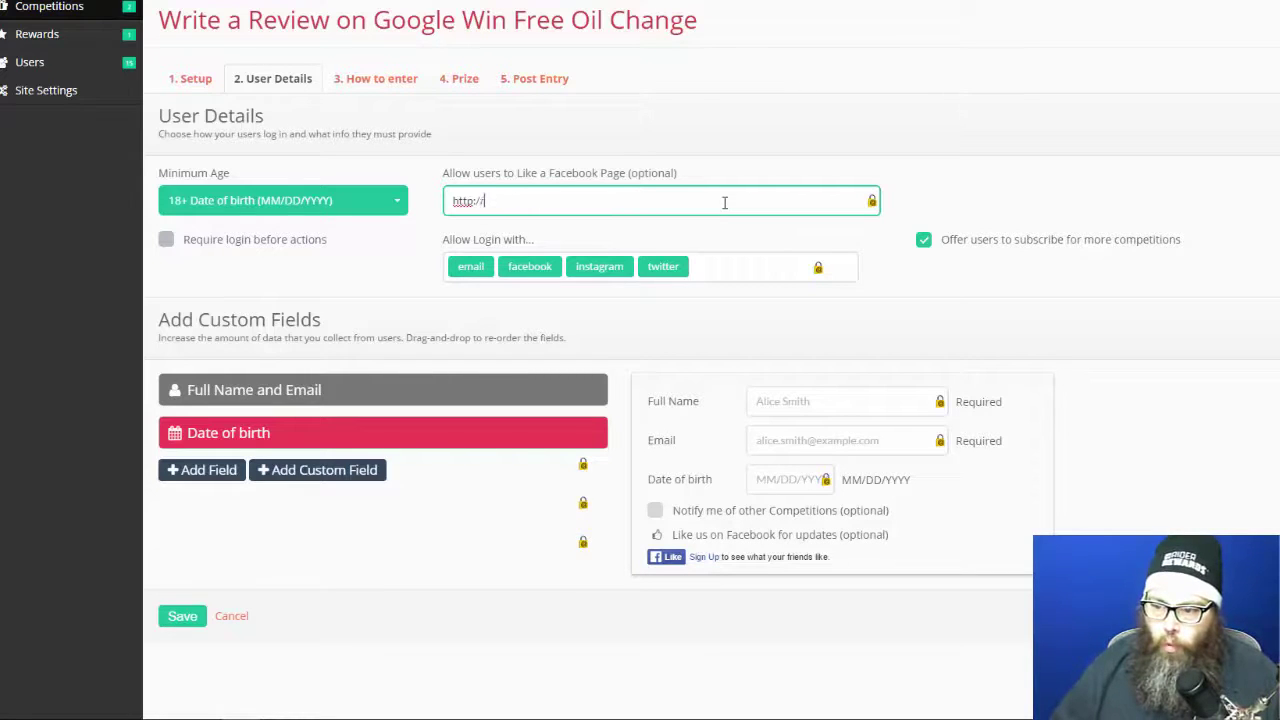
{"action": "type", "text": "facebook.com/"}
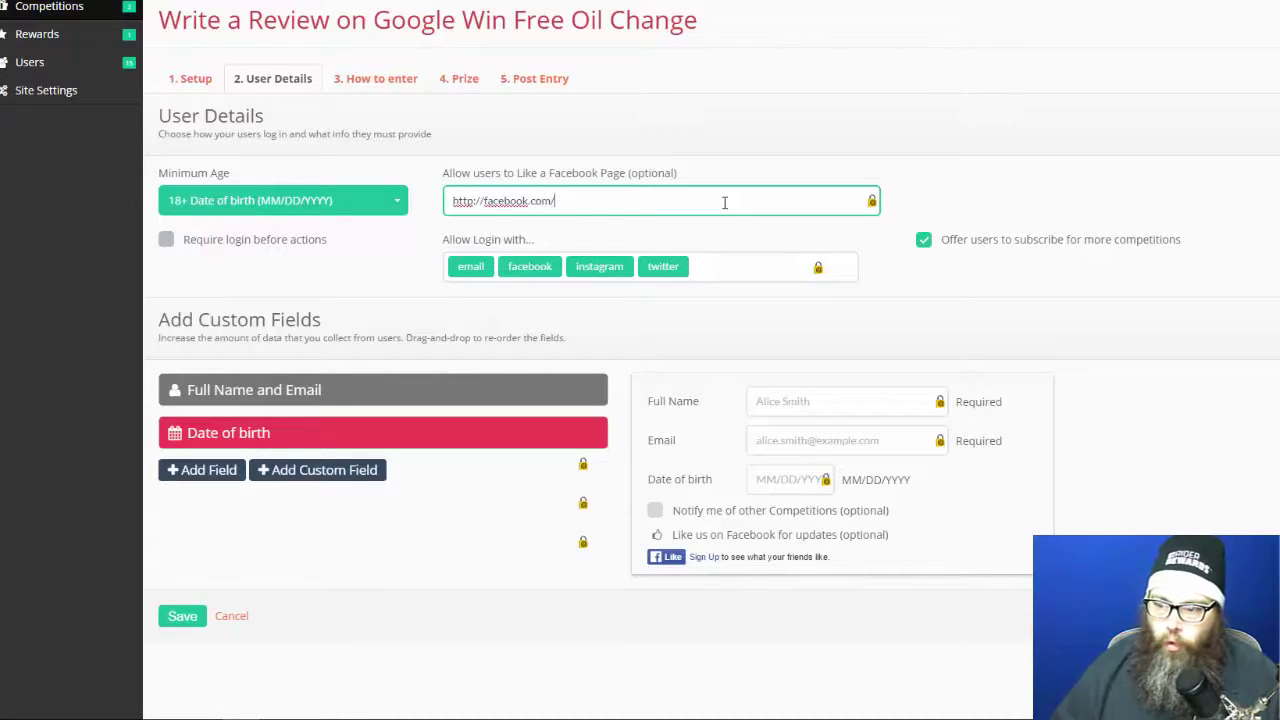
{"action": "type", "text": "morethanrewards"}
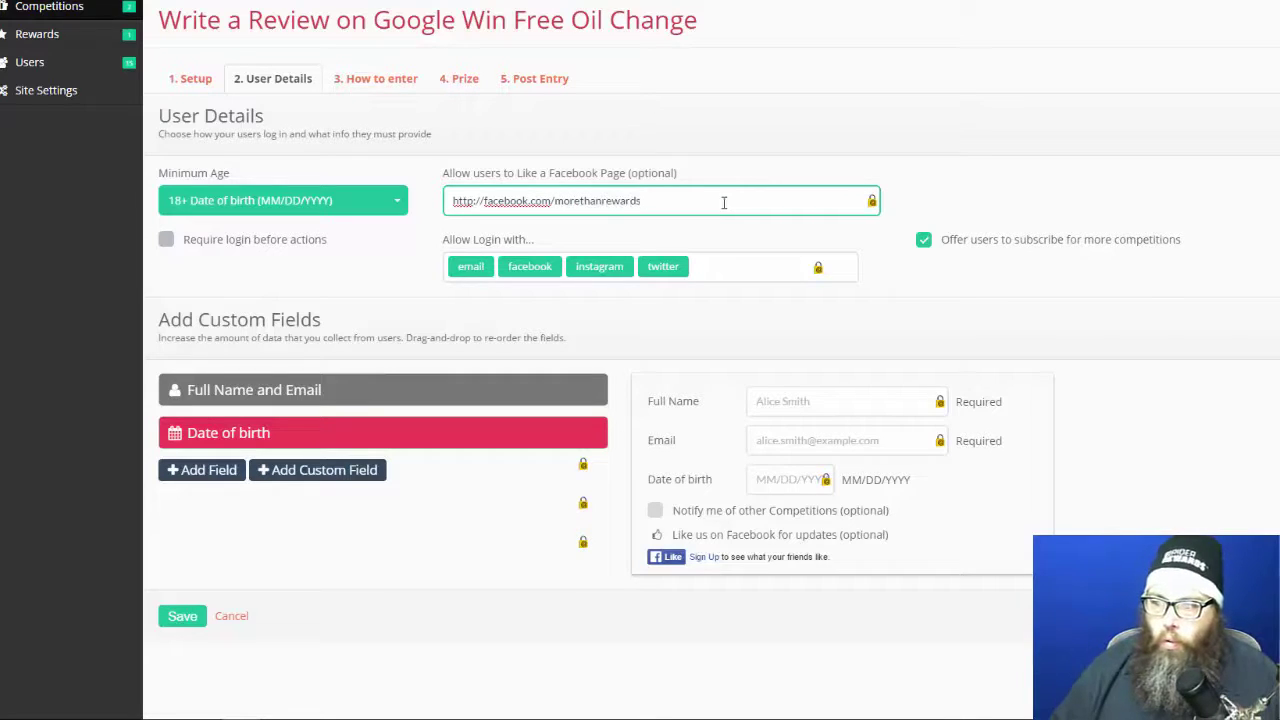
{"action": "left_click", "coordinate": [415, 248]}
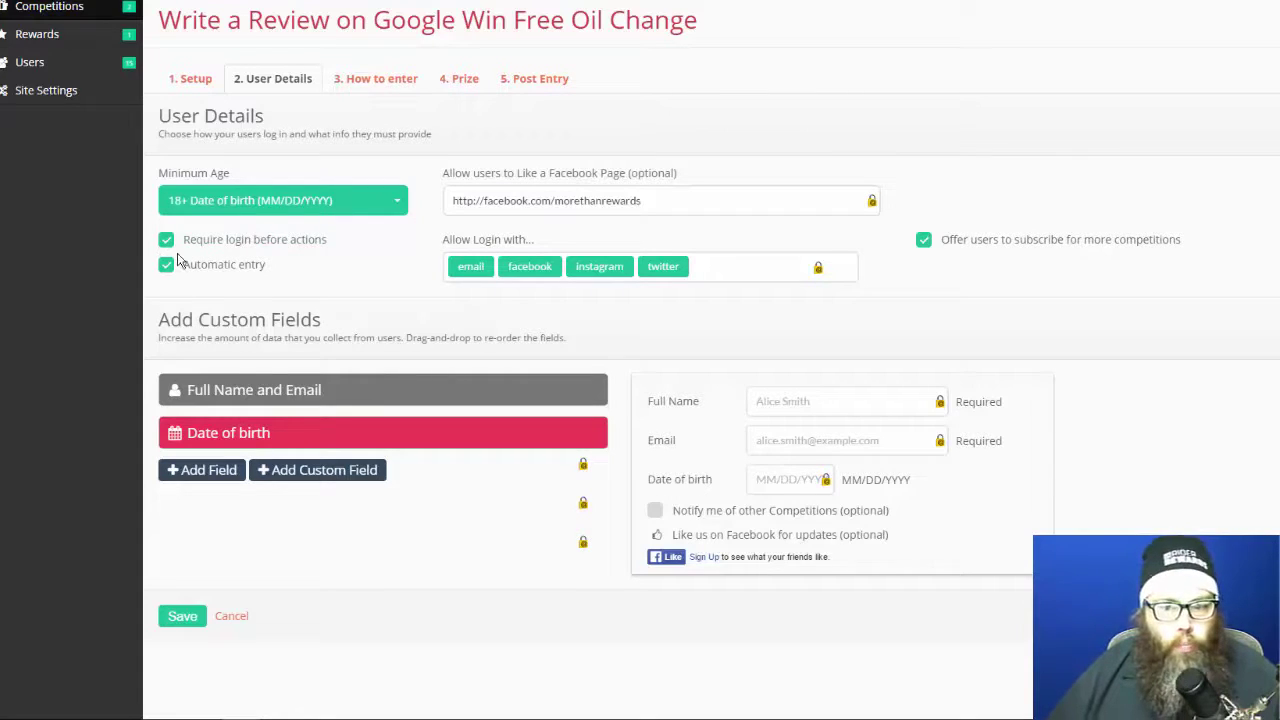
{"action": "left_click", "coordinate": [246, 245]}
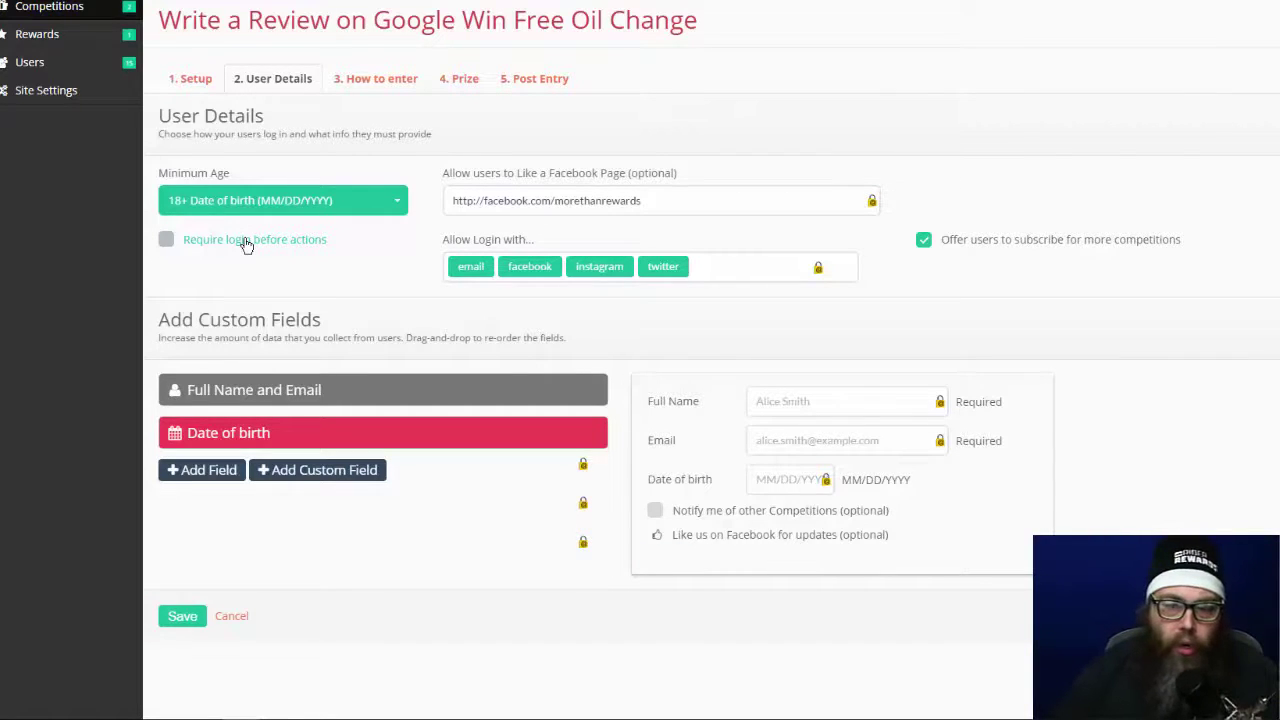
{"action": "double_click", "coordinate": [246, 245]}
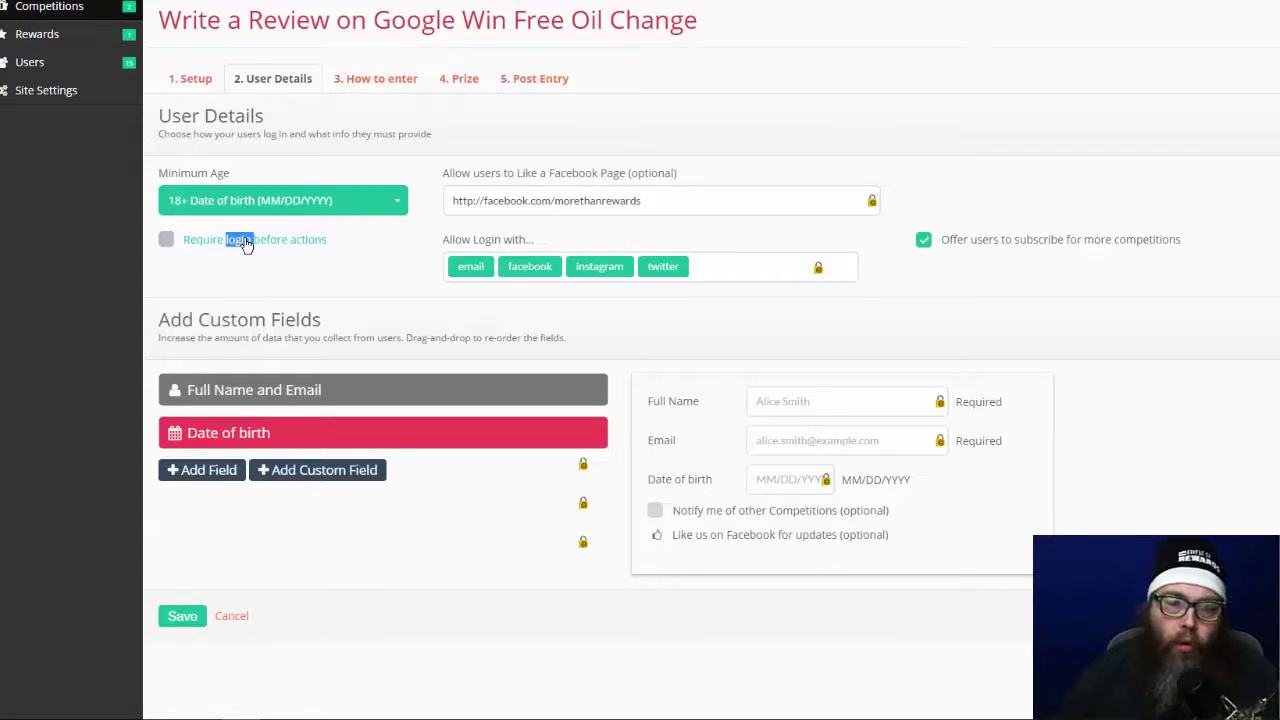
{"action": "left_click", "coordinate": [340, 258]}
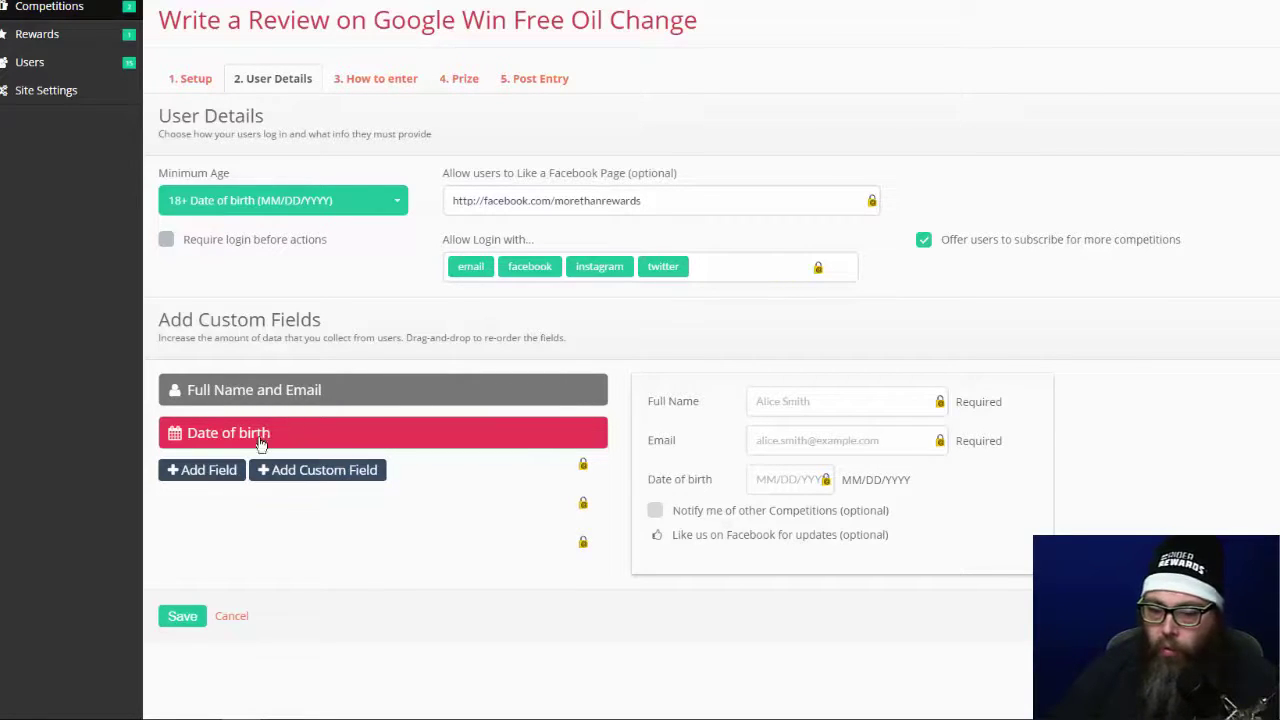
{"action": "left_click", "coordinate": [205, 470]}
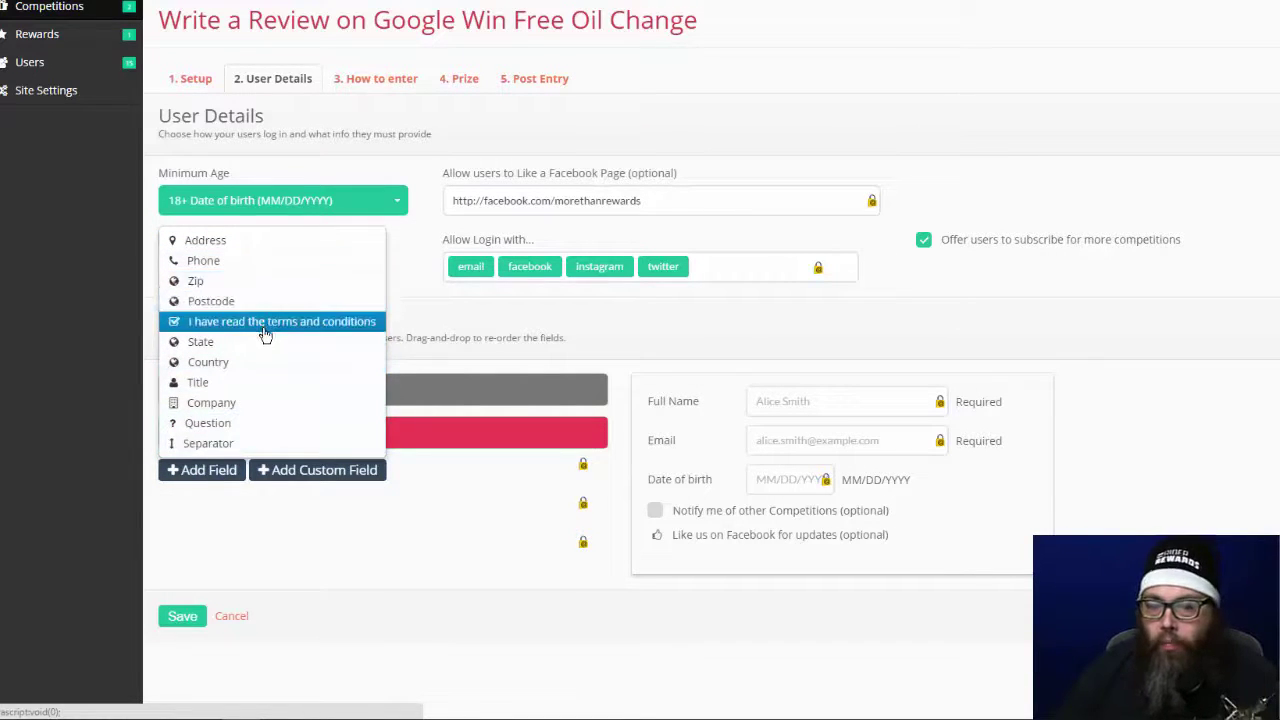
{"action": "left_click", "coordinate": [308, 471]}
{"action": "scroll", "coordinate": [342, 488], "scroll_direction": "down", "scroll_amount": 2}
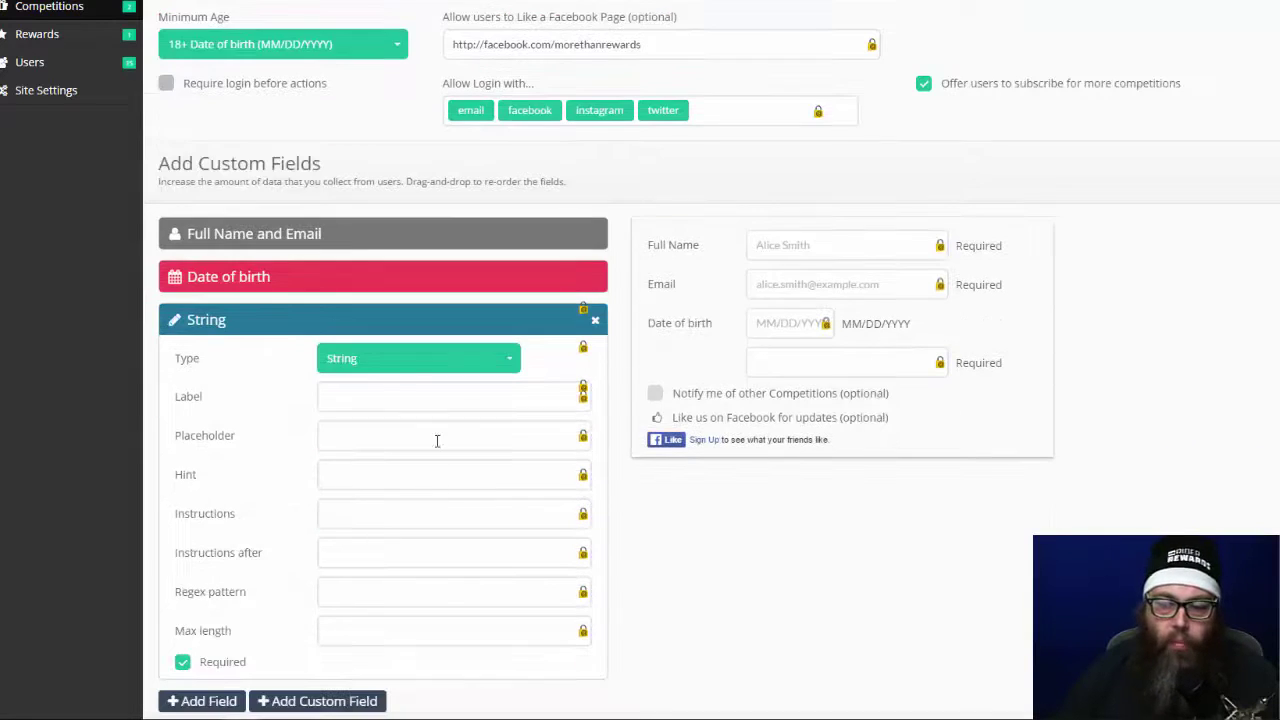
{"action": "left_click", "coordinate": [505, 365]}
{"action": "left_click", "coordinate": [507, 365]}
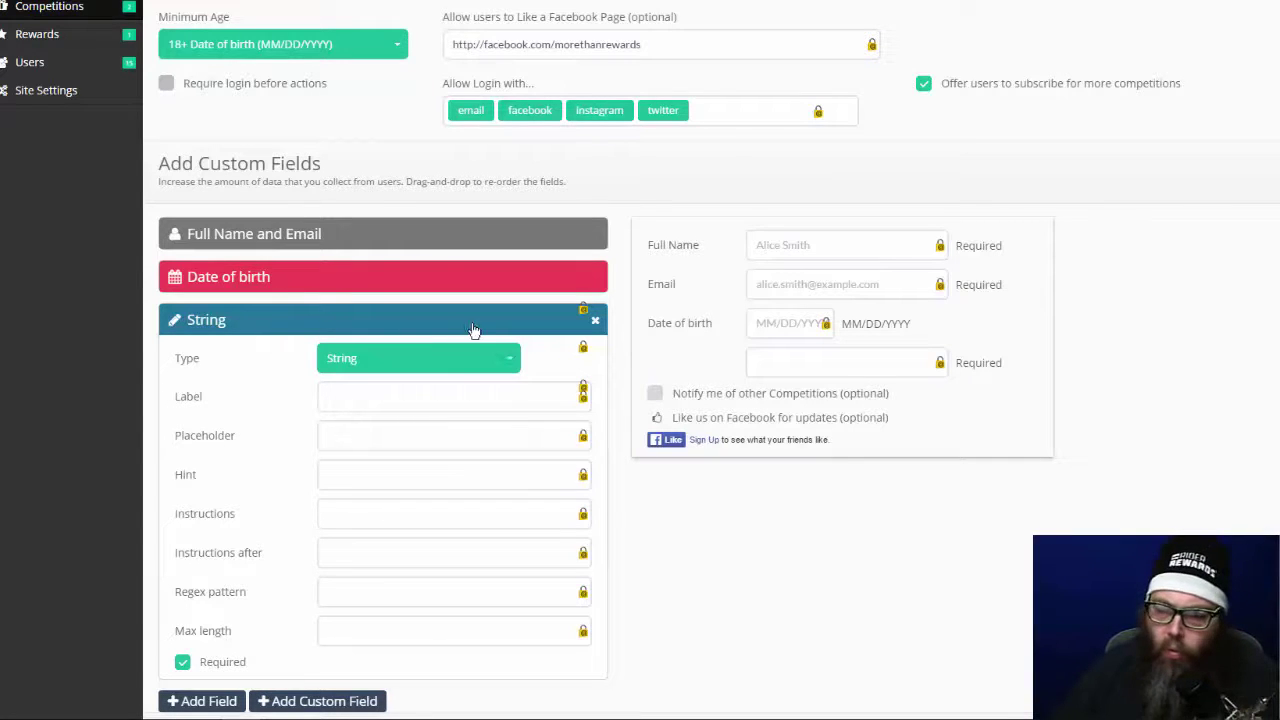
{"action": "left_click", "coordinate": [595, 320]}
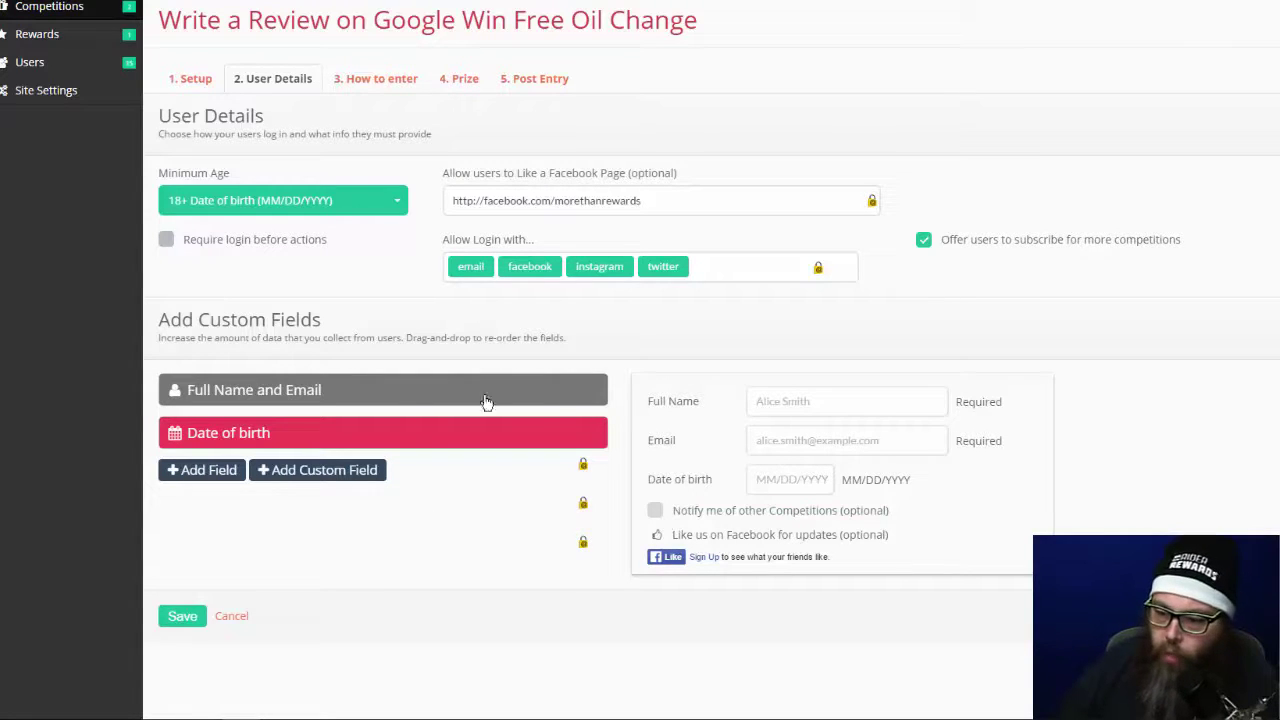
Make the Date of birth field optional, save the user details and open the How to enter settings.
{"action": "left_click", "coordinate": [312, 435]}
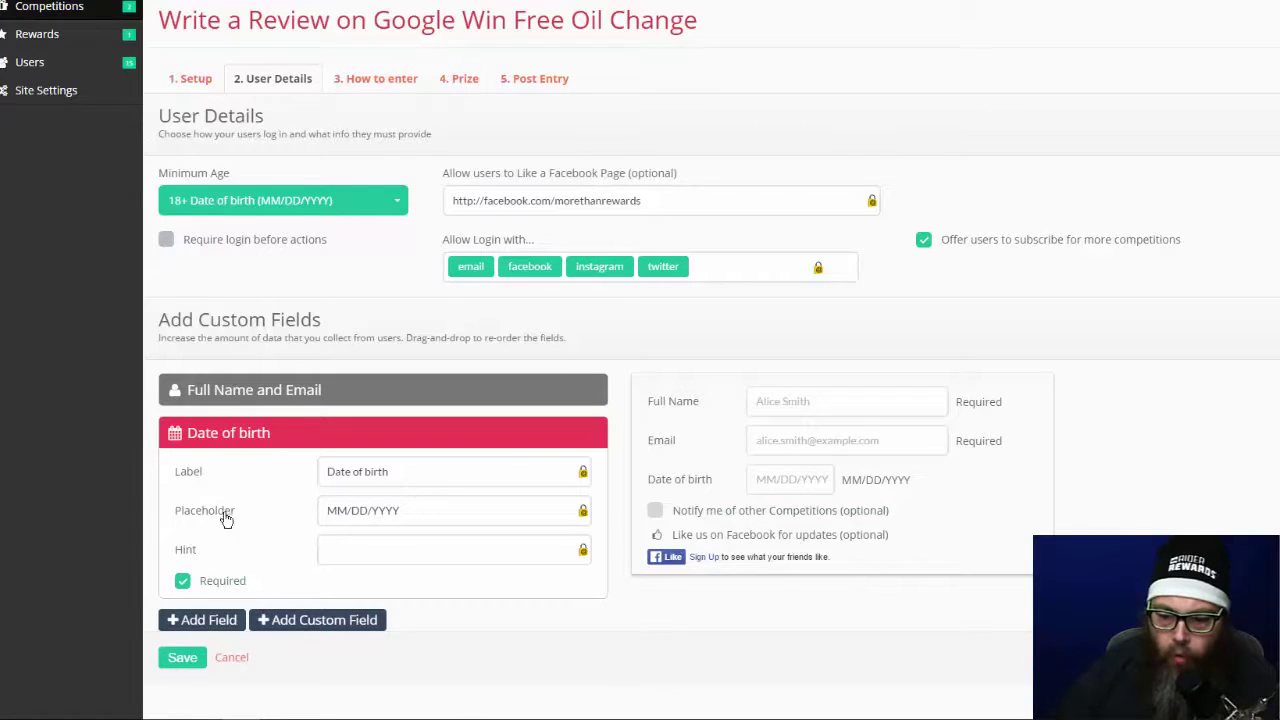
{"action": "left_click", "coordinate": [182, 581]}
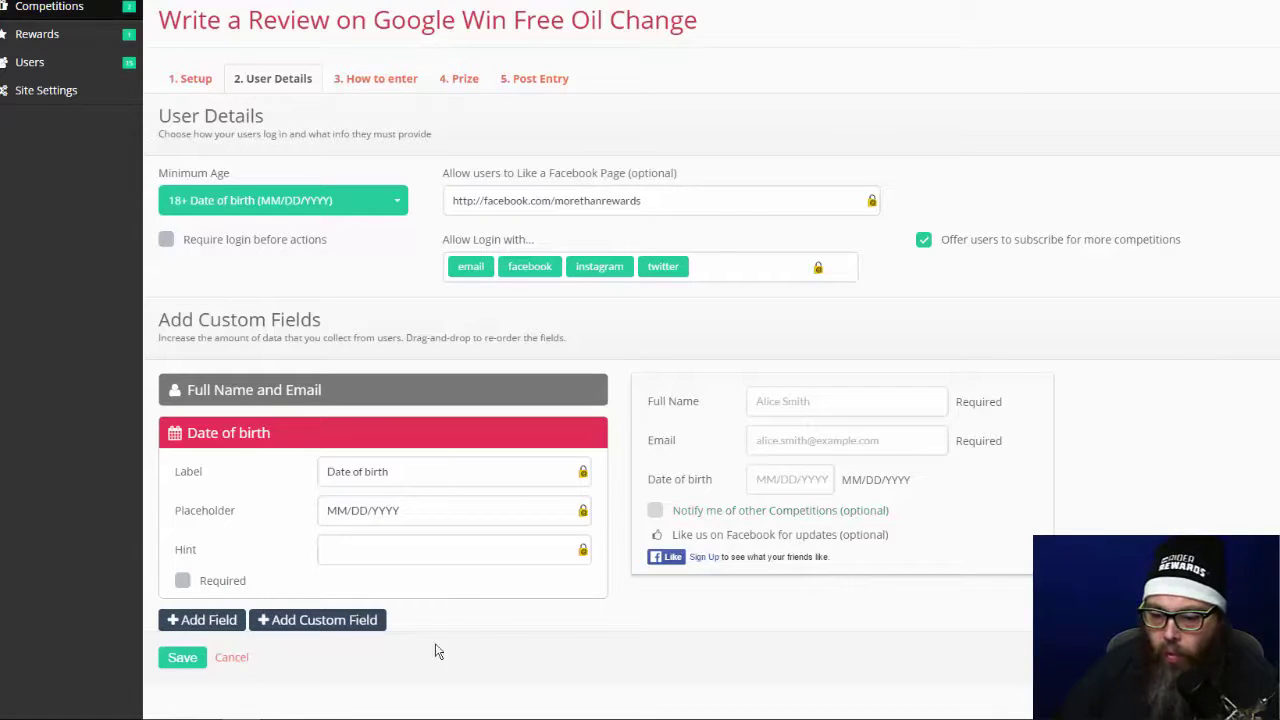
{"action": "left_click", "coordinate": [182, 659]}
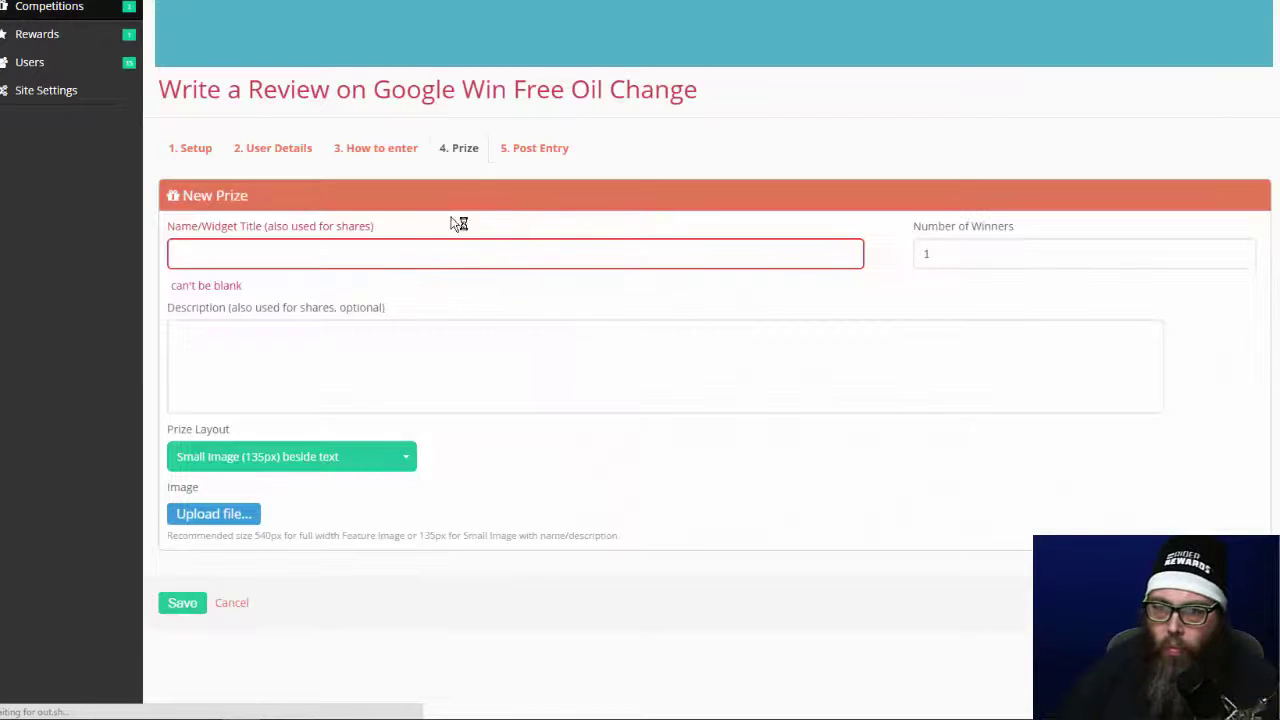
{"action": "left_click", "coordinate": [277, 151]}
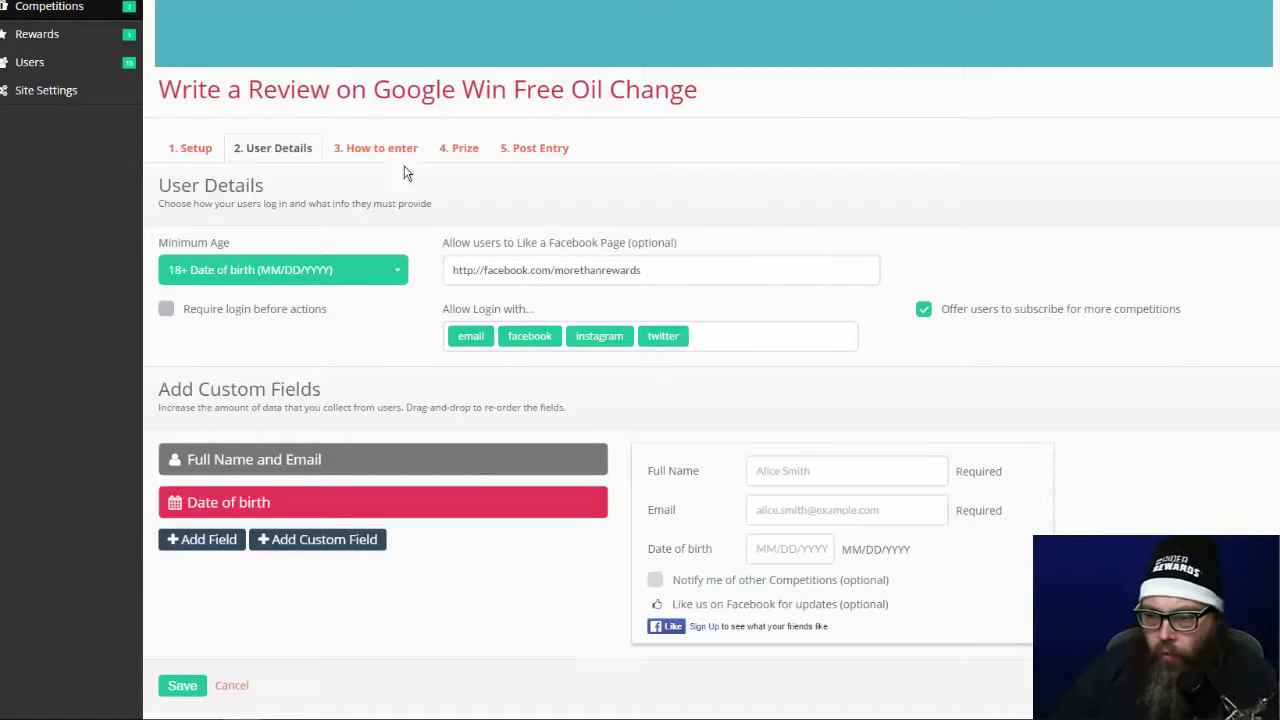
{"action": "left_click", "coordinate": [360, 147]}
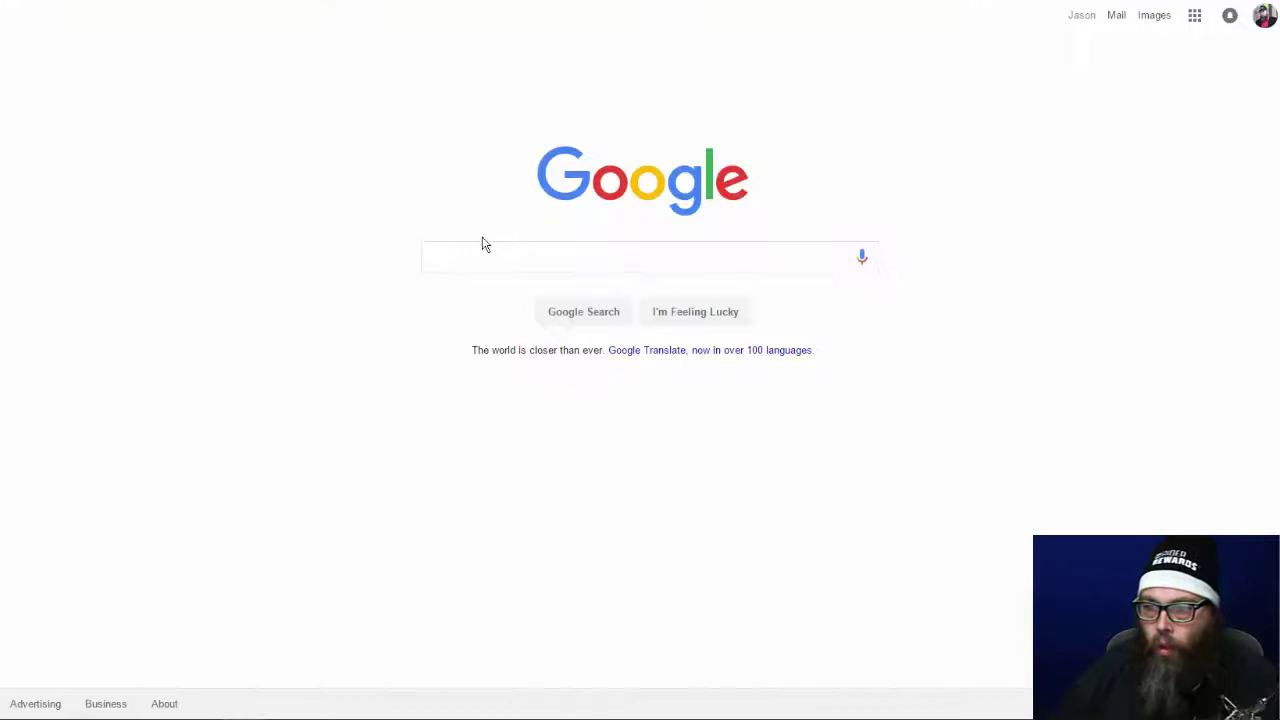
Switch to Google and search for "more than rewwards".
{"action": "left_click", "coordinate": [473, 252]}
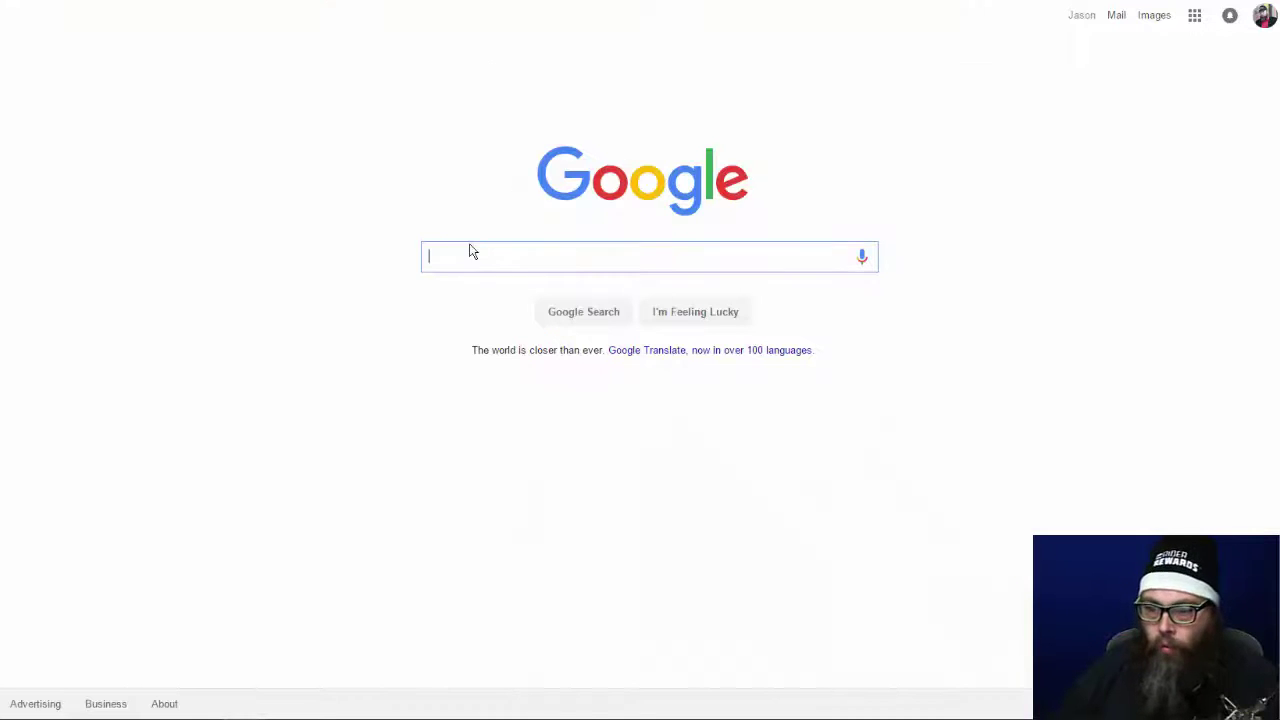
{"action": "type", "text": "more than rewa"}
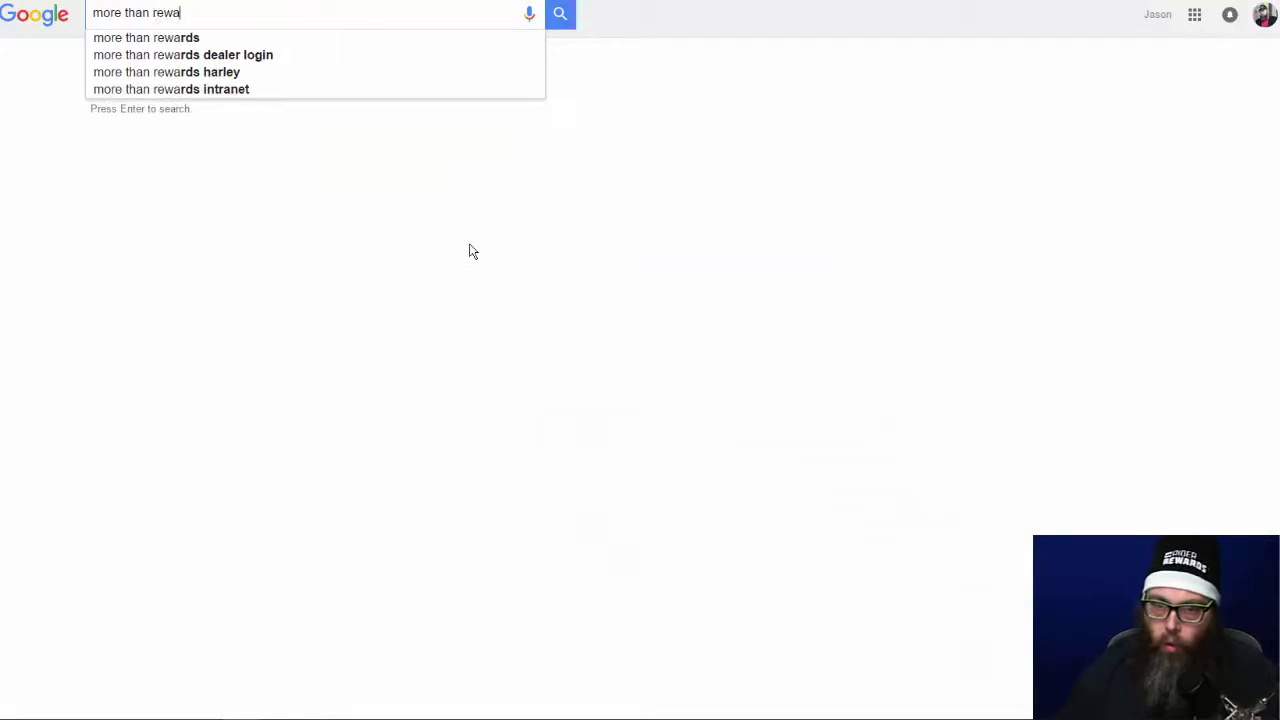
{"action": "key", "text": "BackSpace"}
{"action": "type", "text": "wards"}
{"action": "key", "text": "Return"}
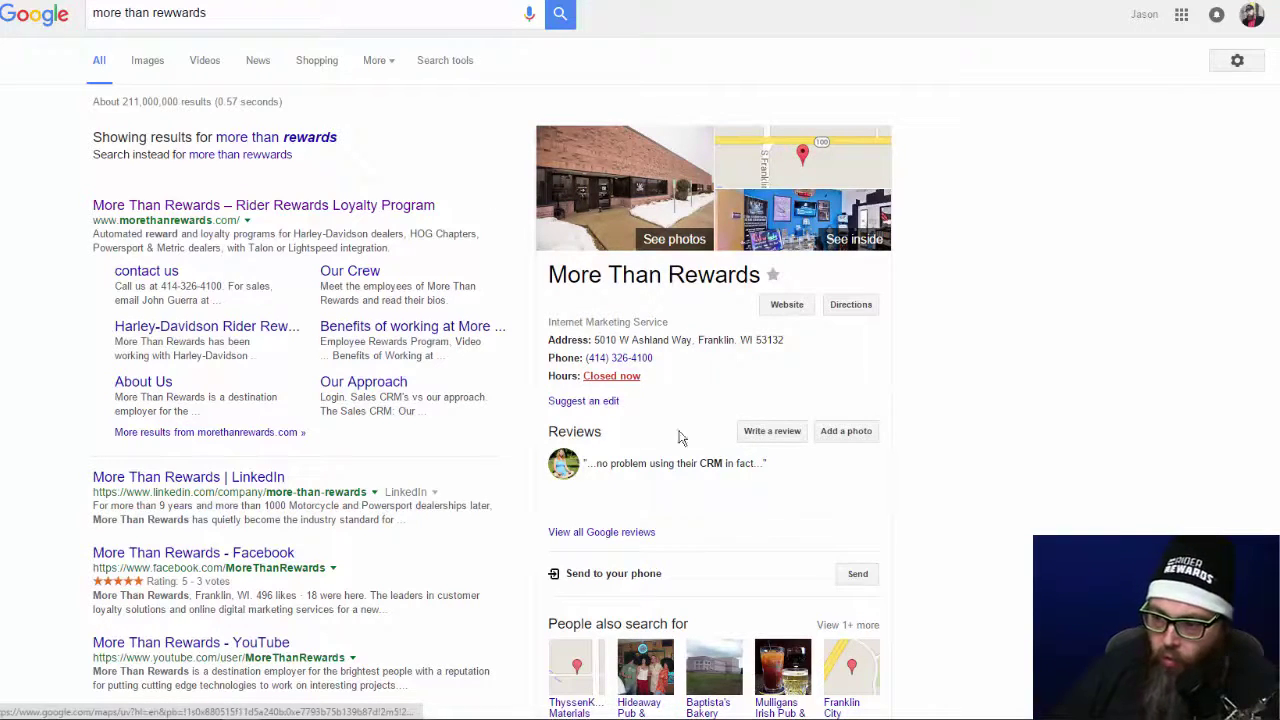
Open the form for writing a Google review of More Than Rewards and copy its page URL.
{"action": "left_click", "coordinate": [760, 438]}
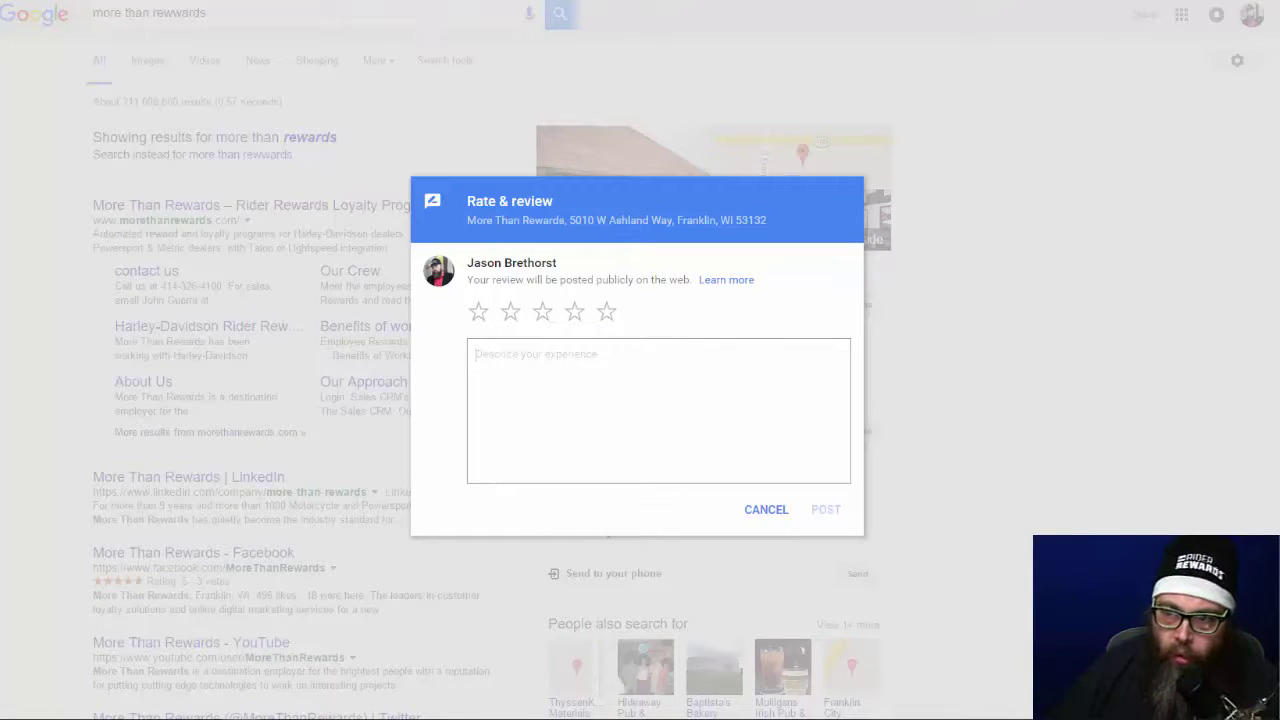
{"action": "right_click", "coordinate": [388, 3]}
{"action": "left_click", "coordinate": [436, 22]}
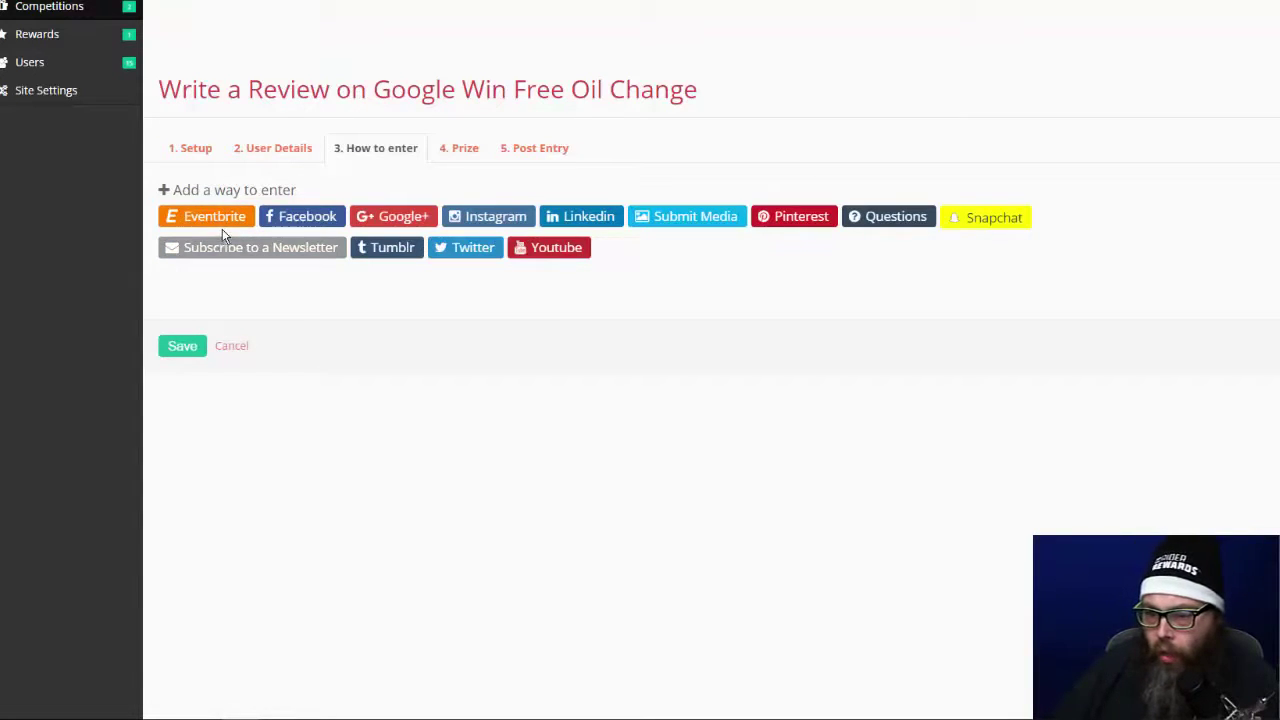
Back in the competition, add a Visit on Google+ entry method with the copied review URL, named "Write a review for us on google.".
{"action": "left_click", "coordinate": [402, 220]}
{"action": "left_click", "coordinate": [428, 263]}
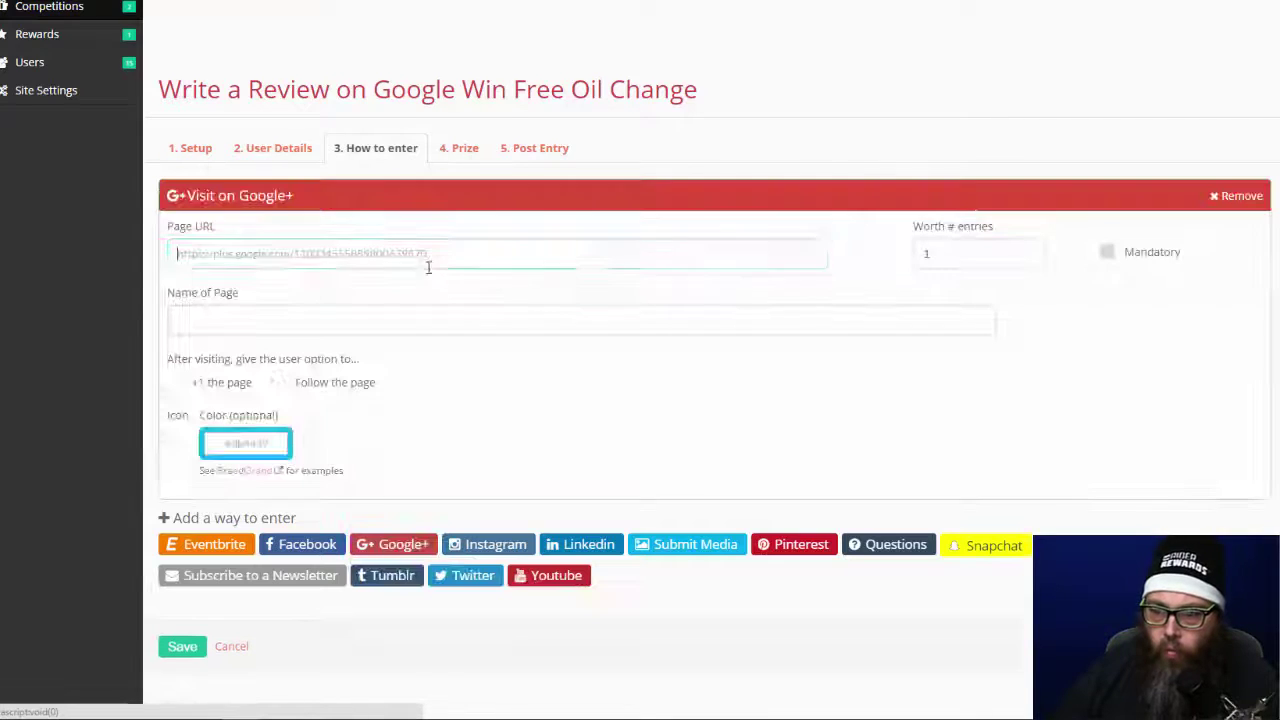
{"action": "type", "text": "https://www.google.com/webhp?hl=en#hl=en&q=more+than+rewwards&lrd=0x880515f11d5a240b:0xe7793b75b139b87d,3,"}
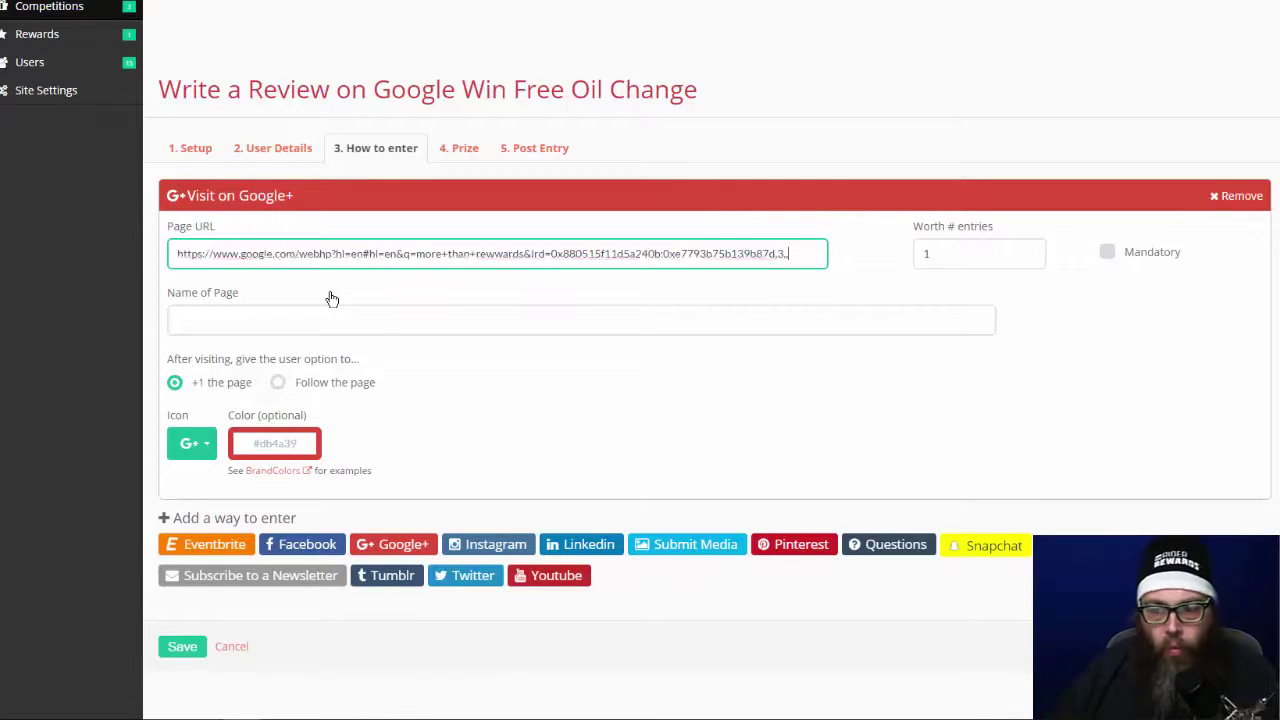
{"action": "left_click", "coordinate": [352, 321]}
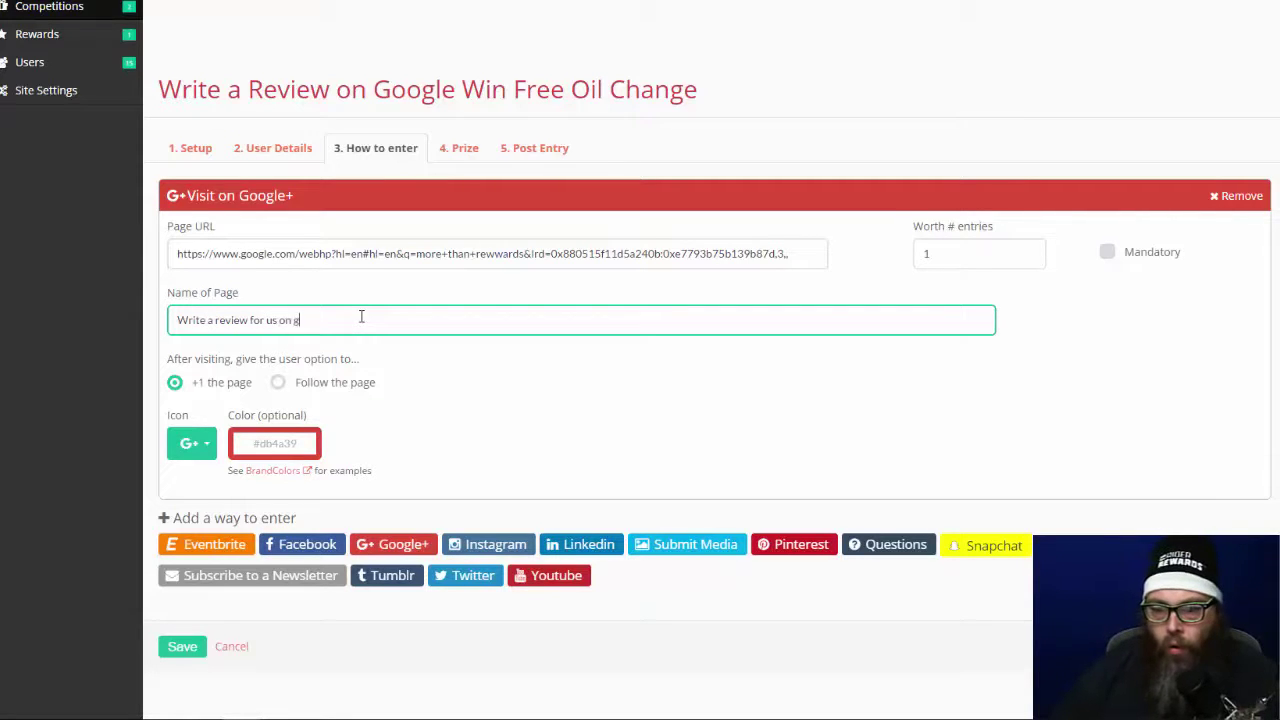
{"action": "type", "text": "."}
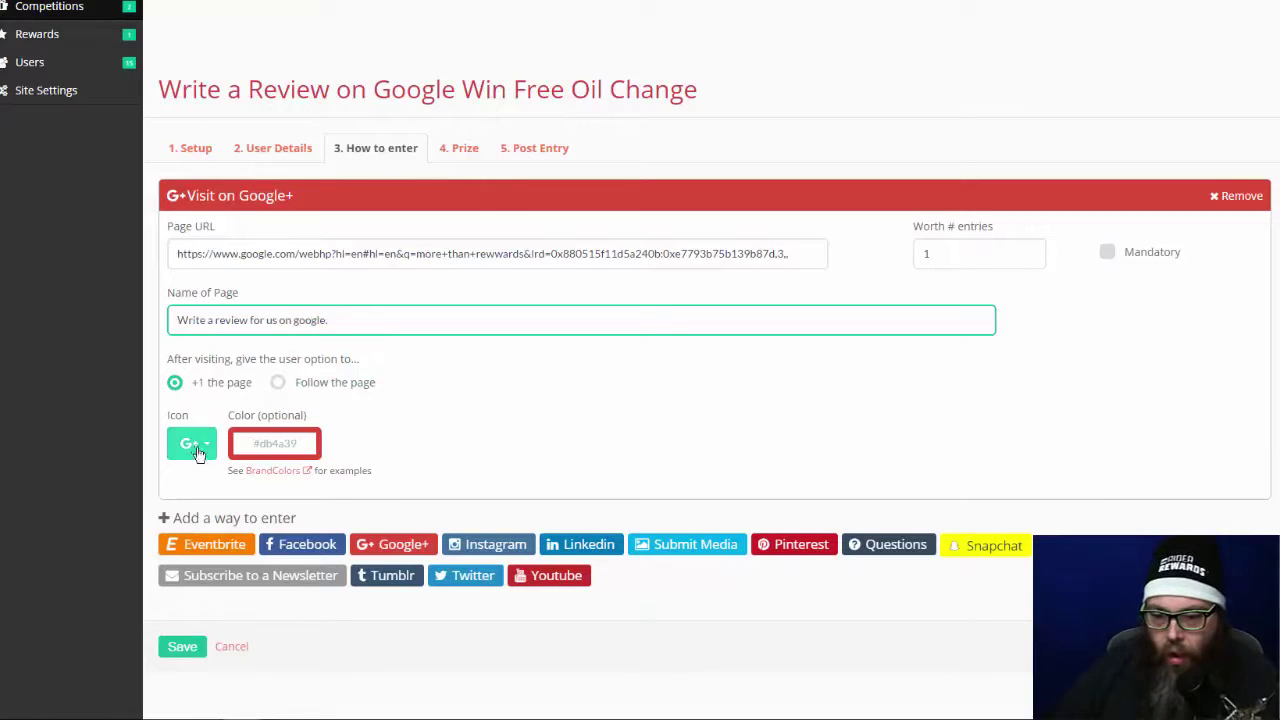
Set the color of the Visit on Google+ entry method to green #39db66.
{"action": "left_click", "coordinate": [276, 443]}
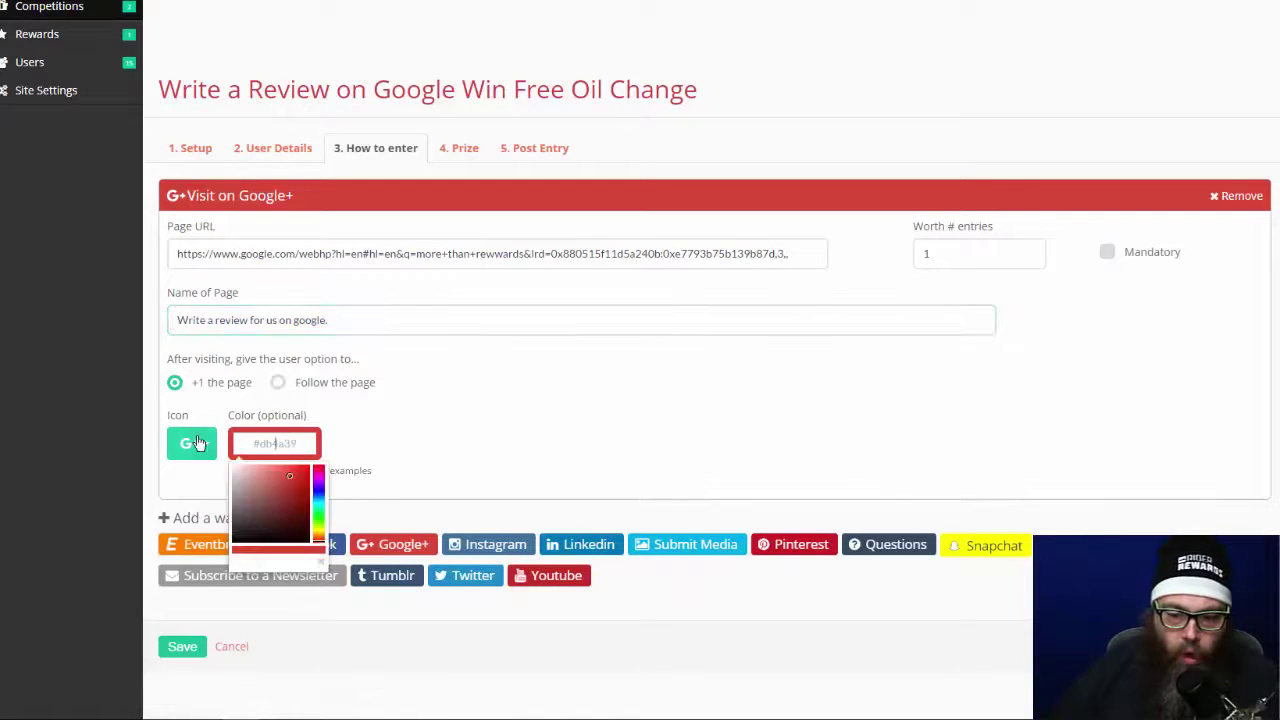
{"action": "left_click", "coordinate": [209, 453]}
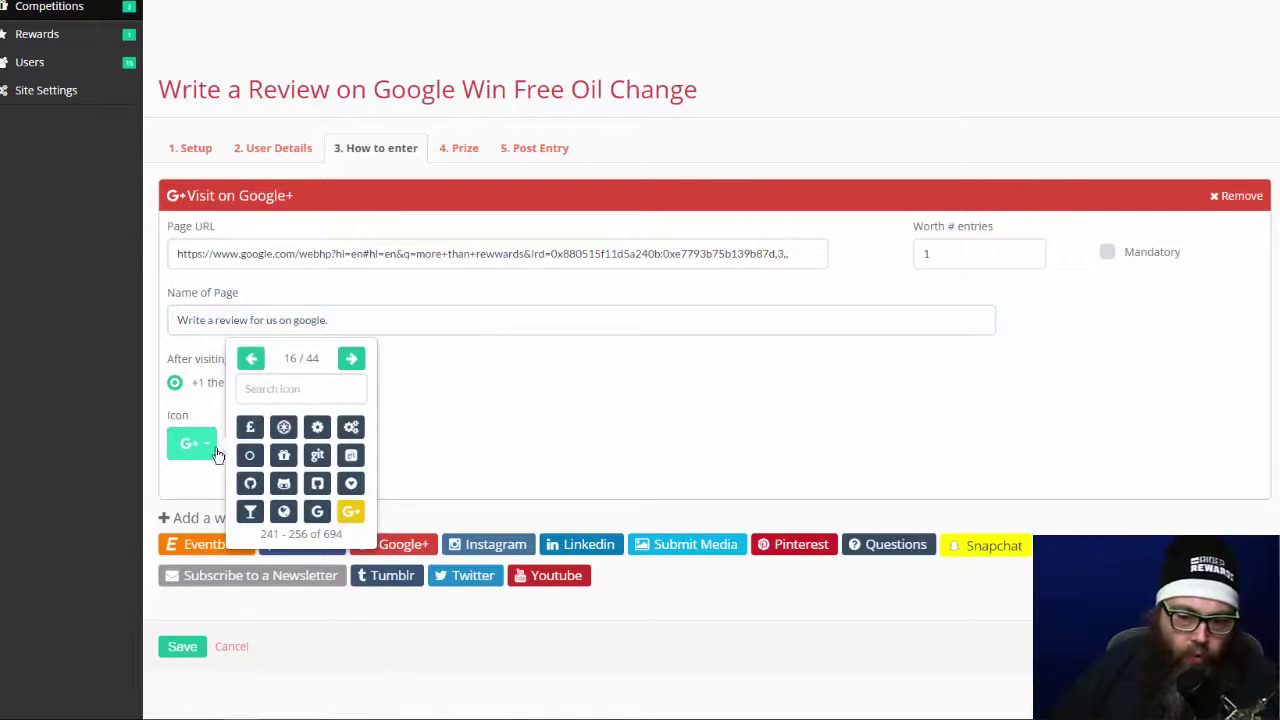
{"action": "left_click", "coordinate": [276, 443]}
{"action": "left_click", "coordinate": [305, 445]}
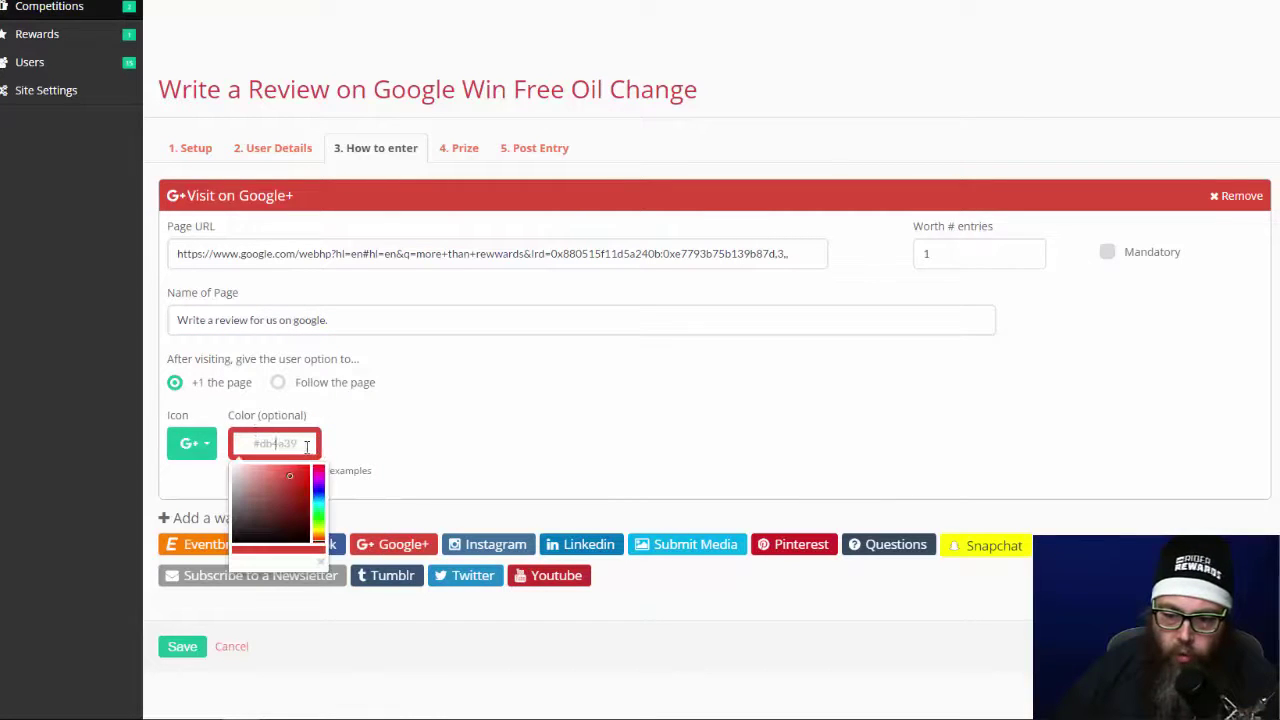
{"action": "left_click", "coordinate": [313, 517]}
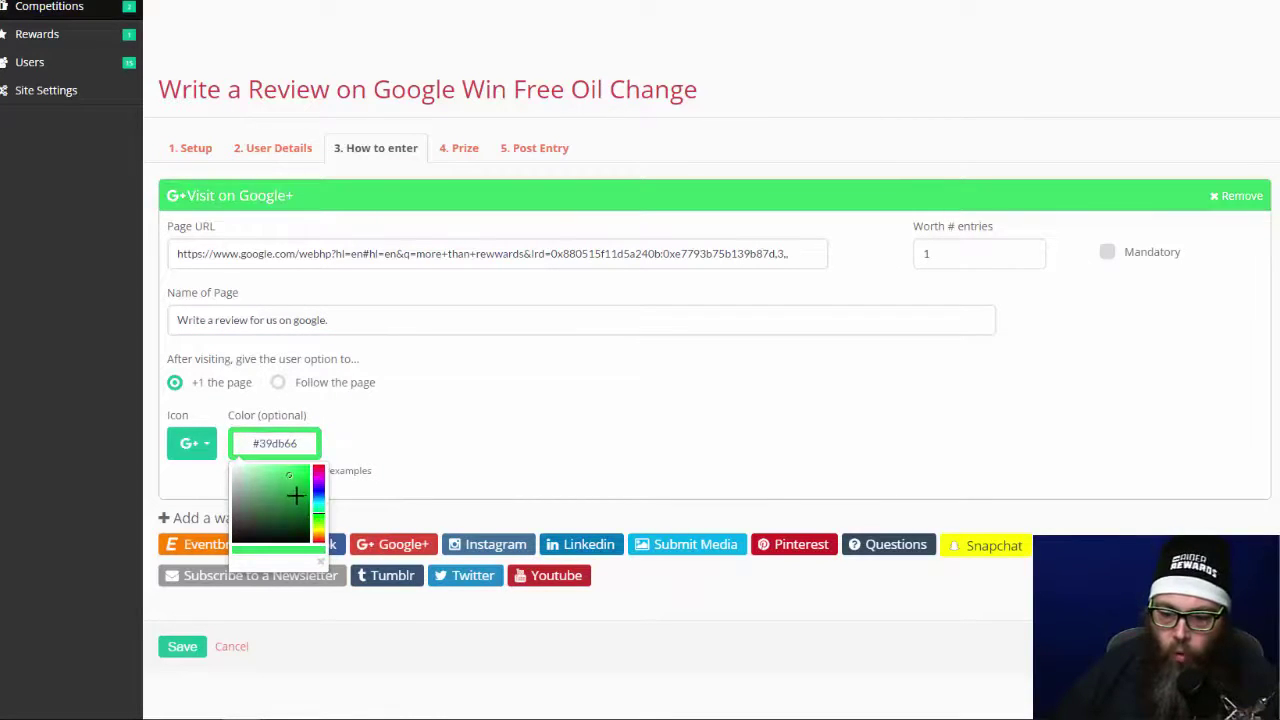
{"action": "left_click", "coordinate": [372, 435]}
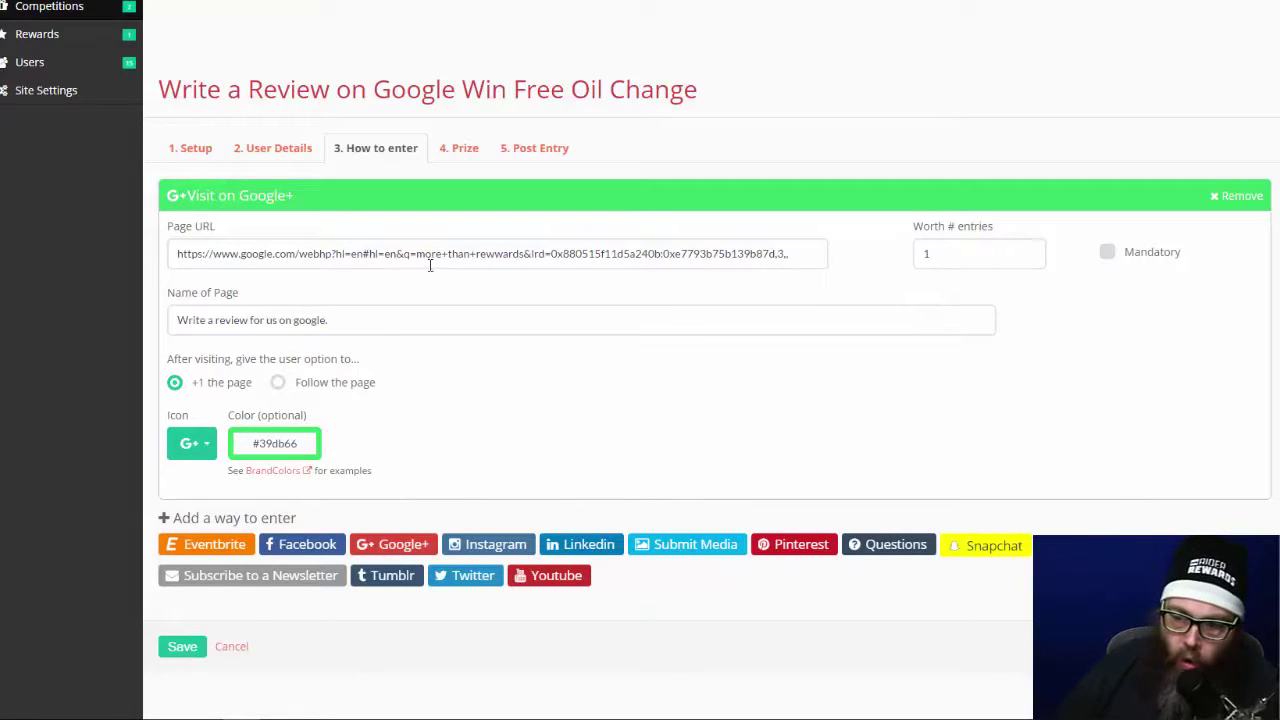
Set the Visit on Google+ action to be worth 1 entry and make it mandatory.
{"action": "left_click", "coordinate": [930, 254]}
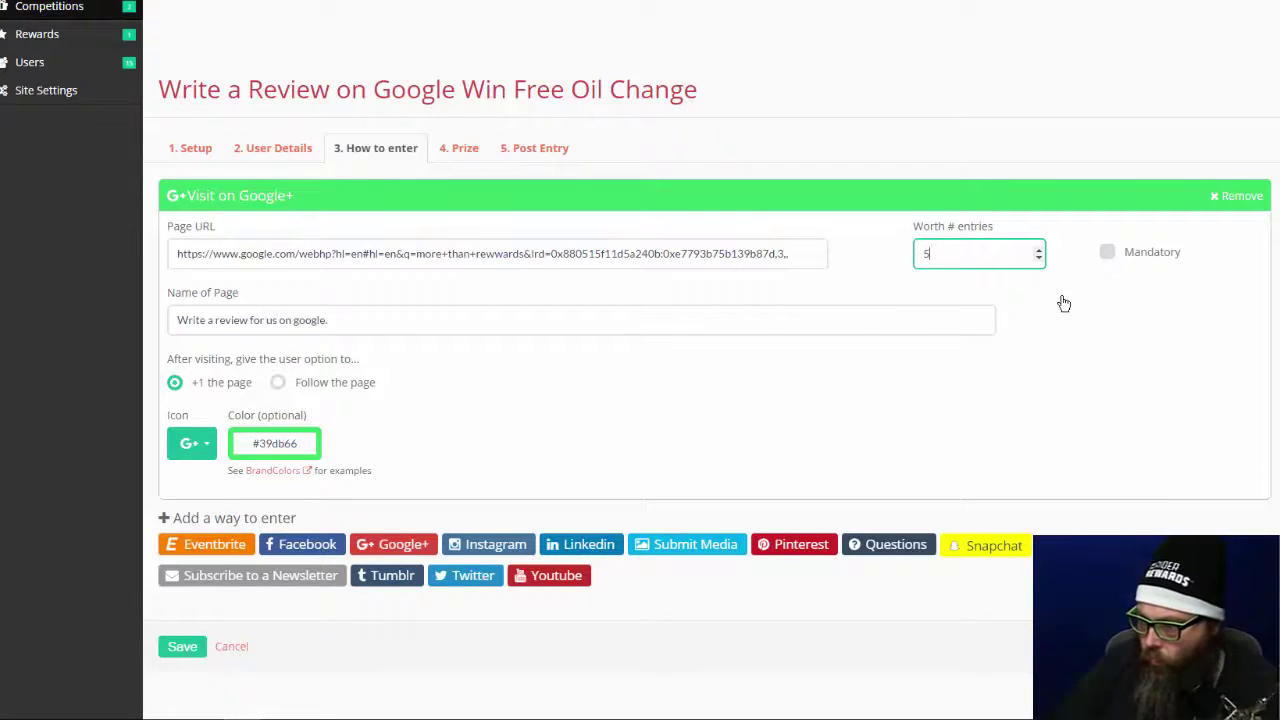
{"action": "key", "text": "Tab"}
{"action": "key", "text": "shift+Tab"}
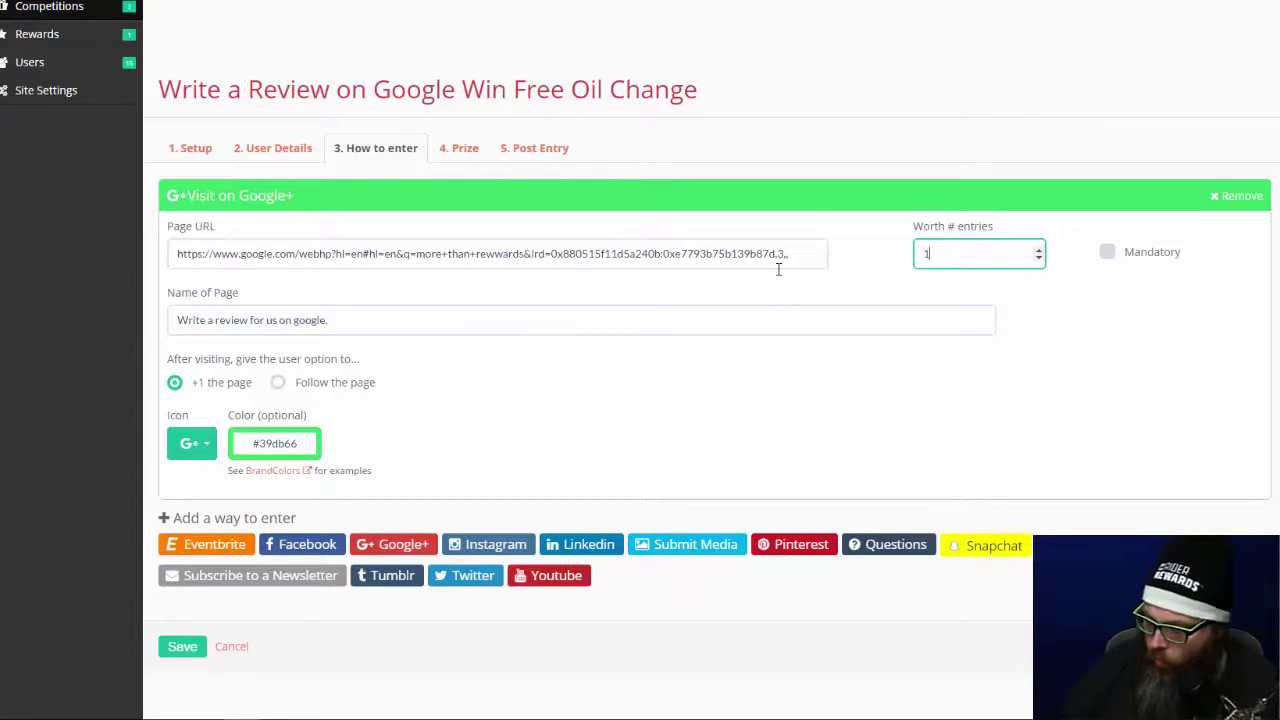
{"action": "left_click", "coordinate": [1015, 322]}
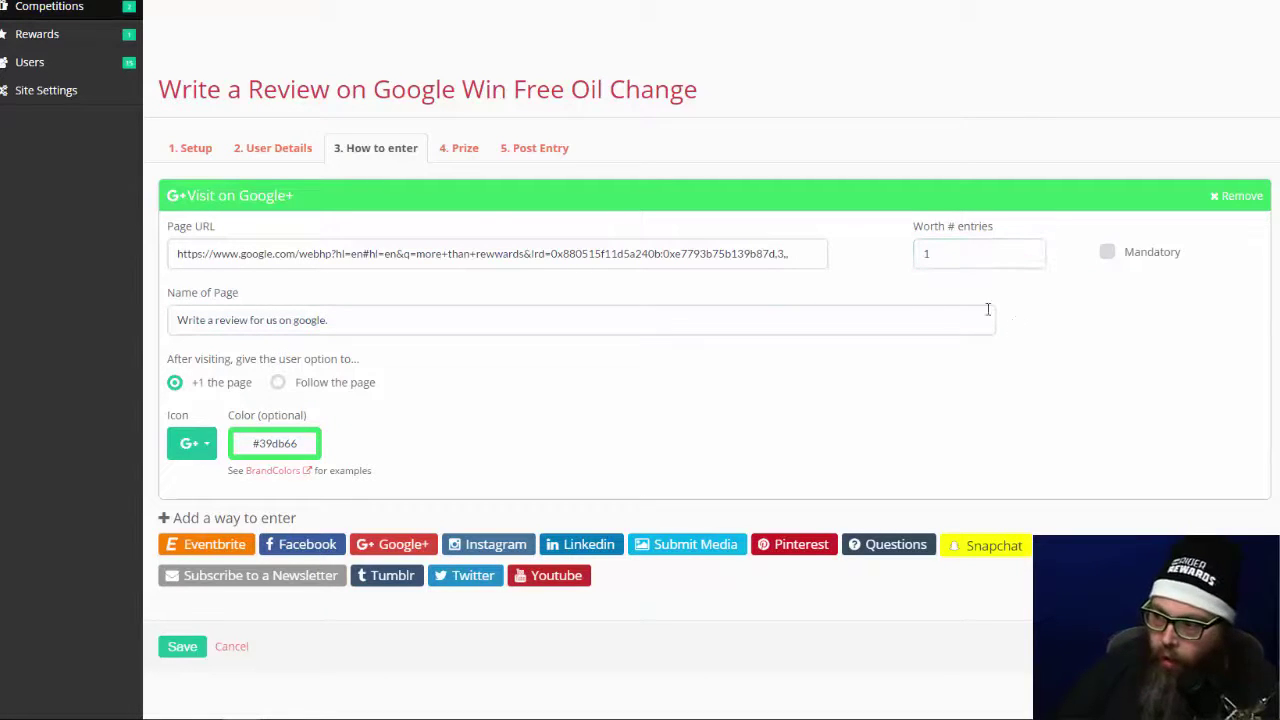
{"action": "left_click", "coordinate": [1107, 256]}
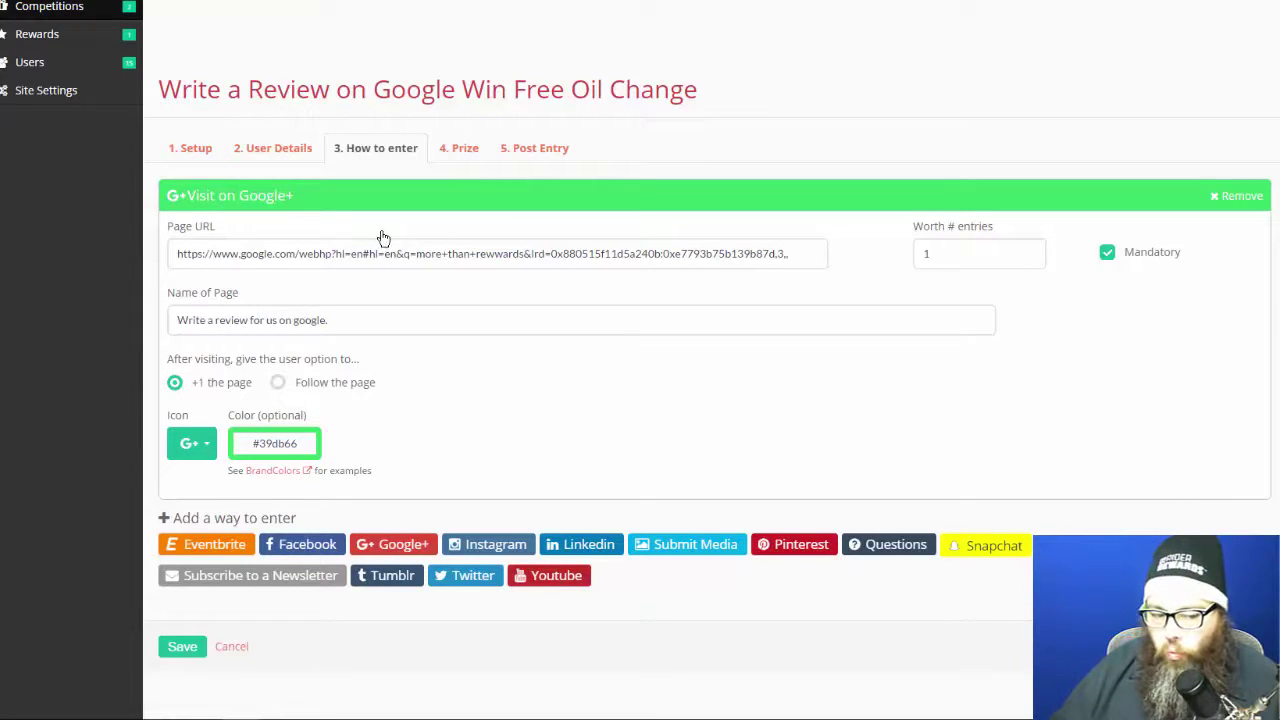
{"action": "left_click", "coordinate": [313, 548]}
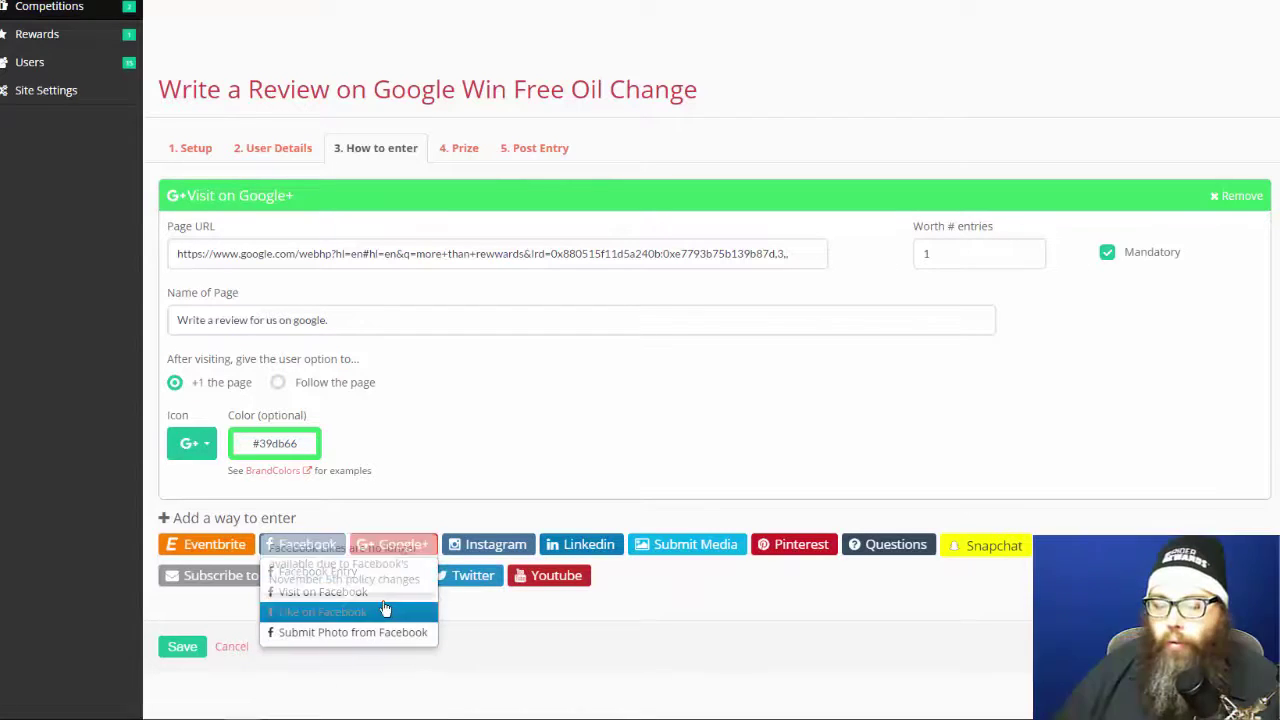
{"action": "left_click", "coordinate": [335, 591]}
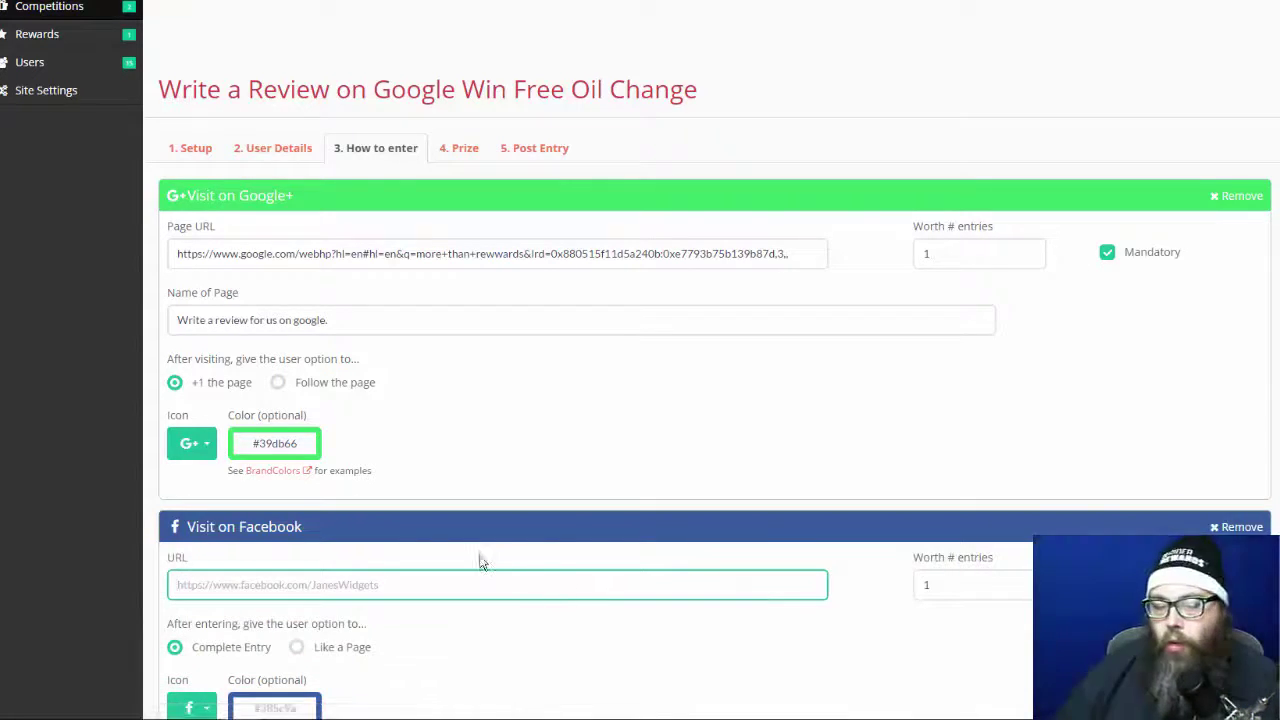
{"action": "scroll", "coordinate": [480, 560], "scroll_direction": "down", "scroll_amount": 2}
{"action": "type", "text": "http:/"}
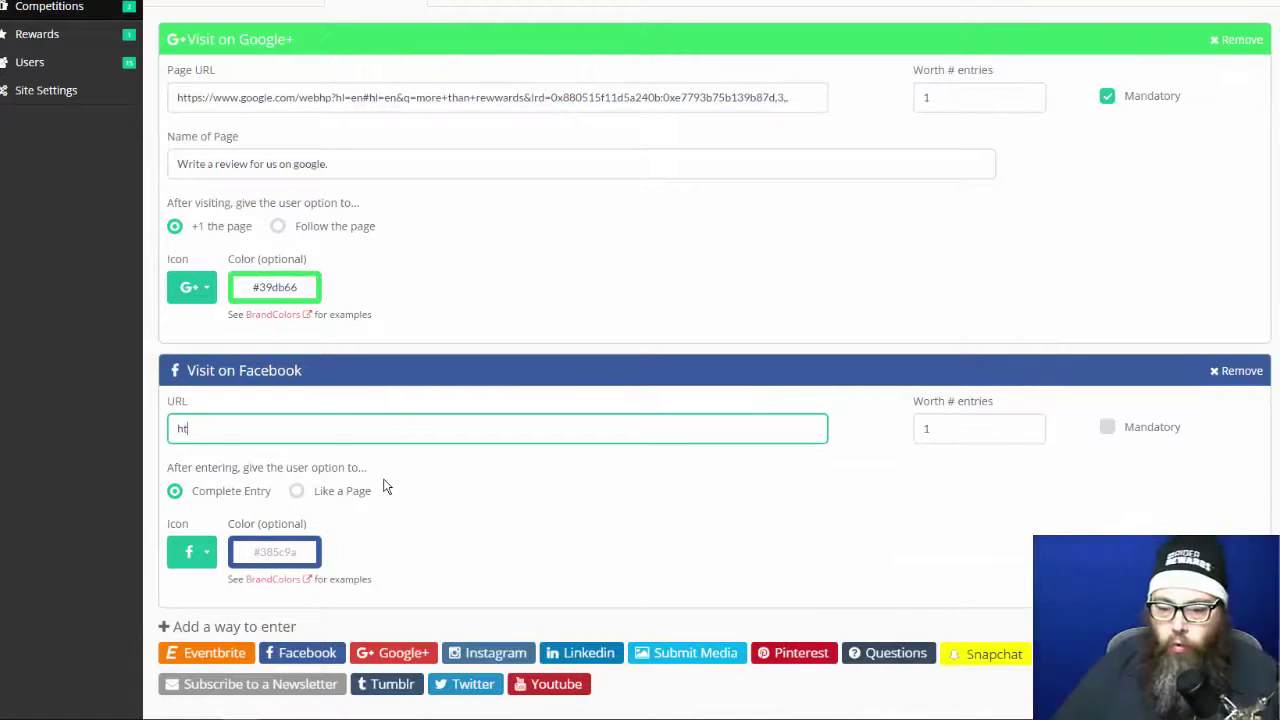
{"action": "type", "text": "ceb"}
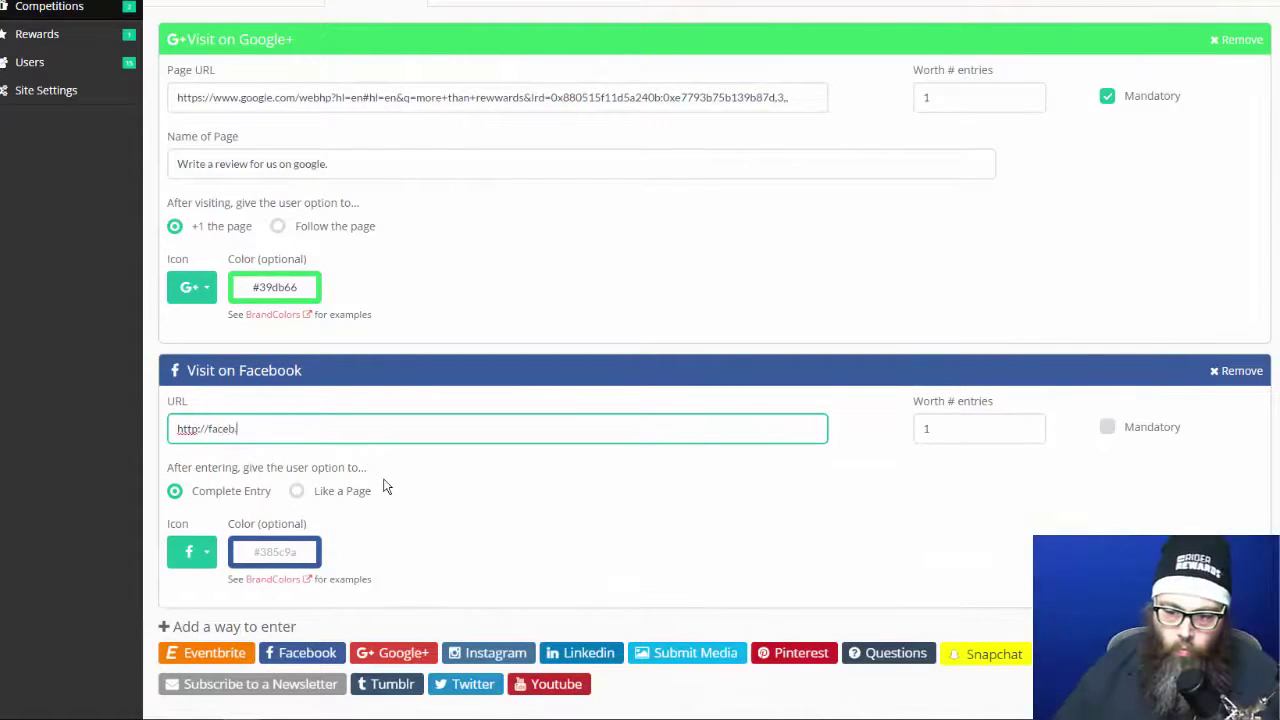
{"action": "type", "text": "ook.com"}
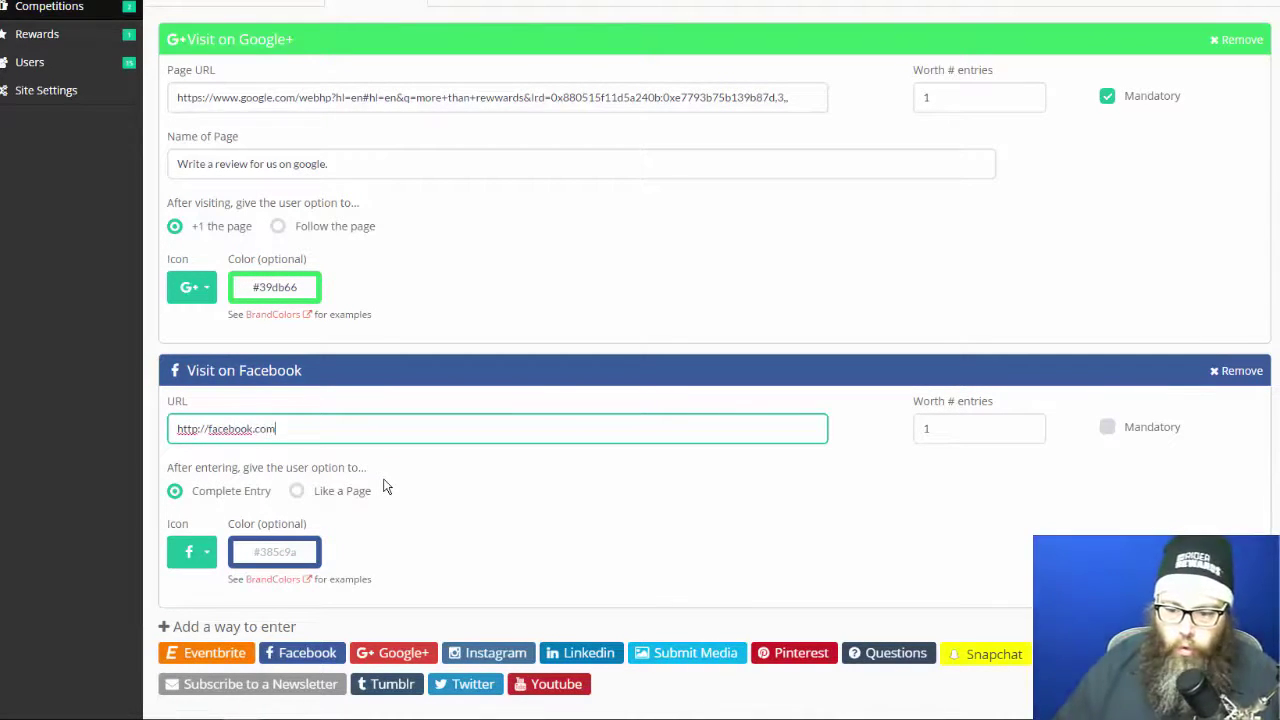
{"action": "type", "text": "/morethanrewards.com"}
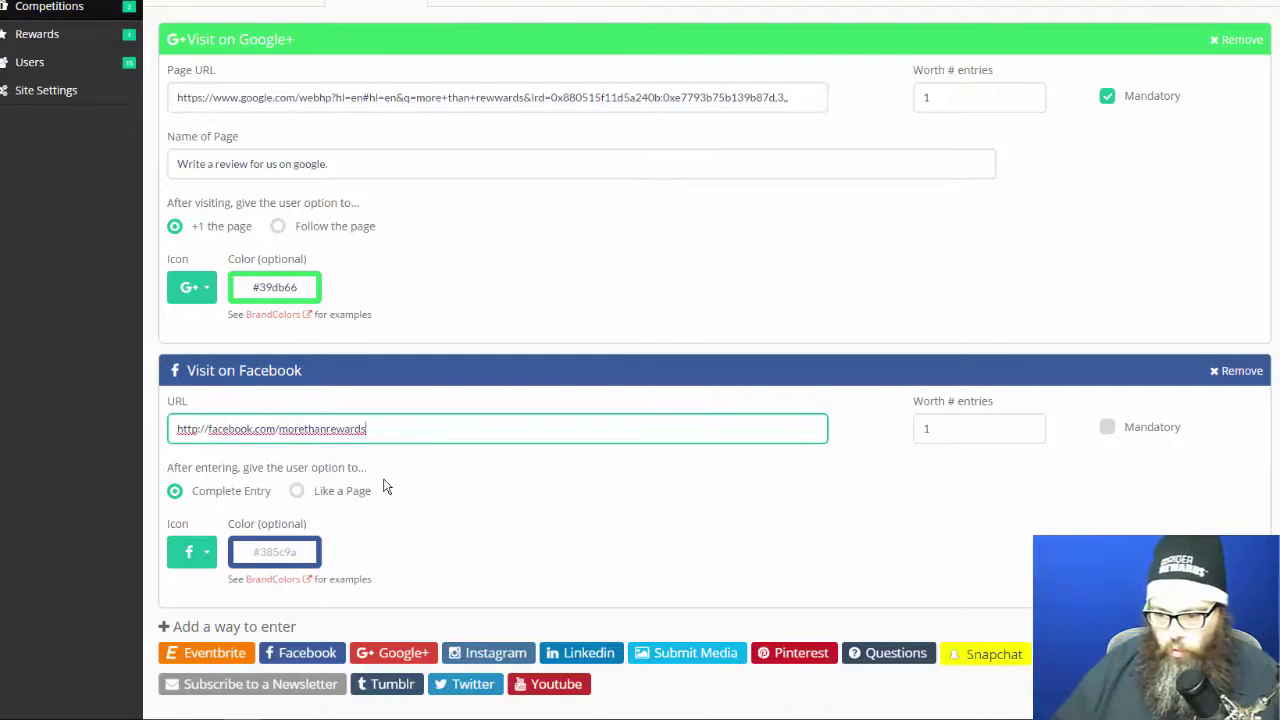
{"action": "left_click", "coordinate": [441, 498]}
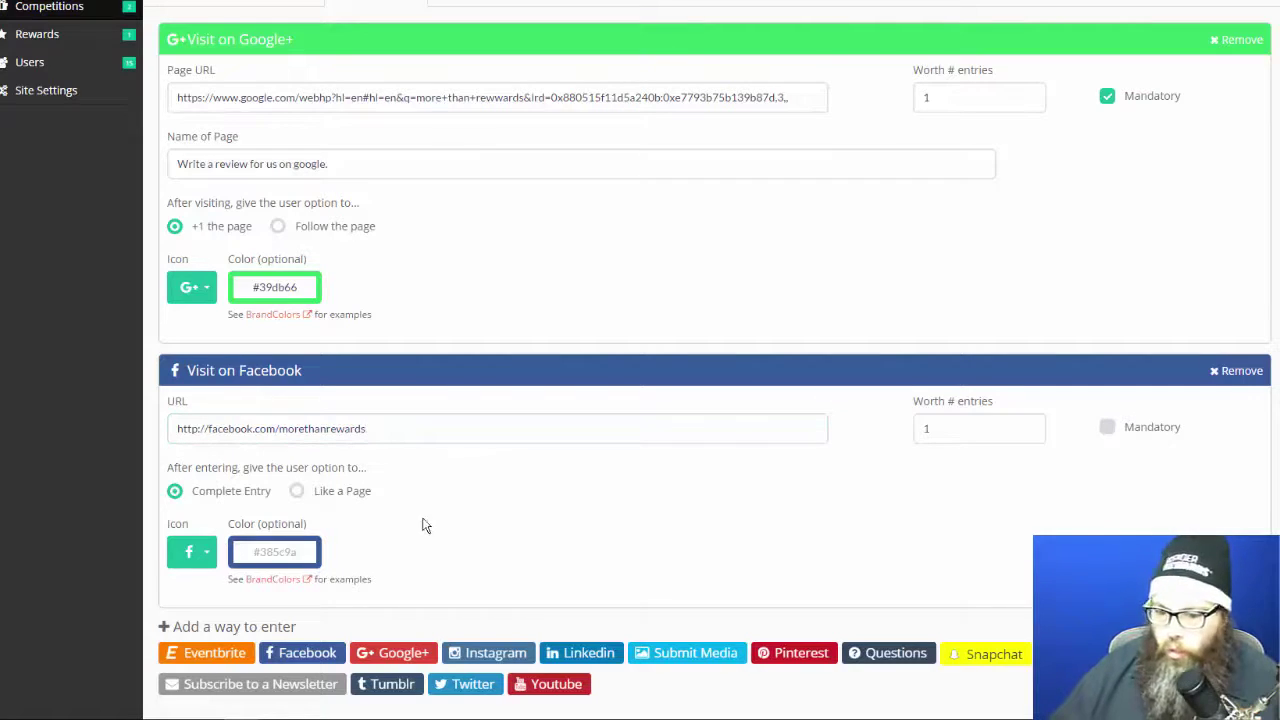
{"action": "left_click", "coordinate": [296, 491]}
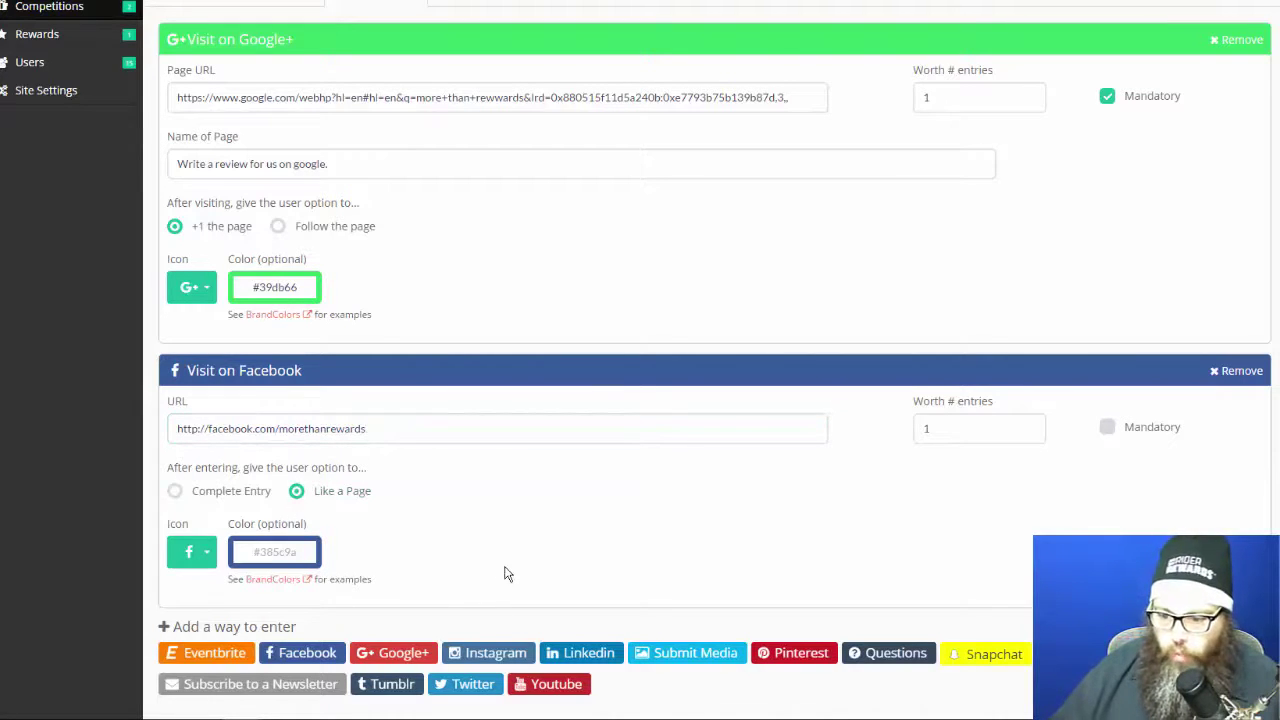
Save the competition with its Google+ and Facebook entry methods and continue to the prize details.
{"action": "scroll", "coordinate": [463, 572], "scroll_direction": "down", "scroll_amount": 1}
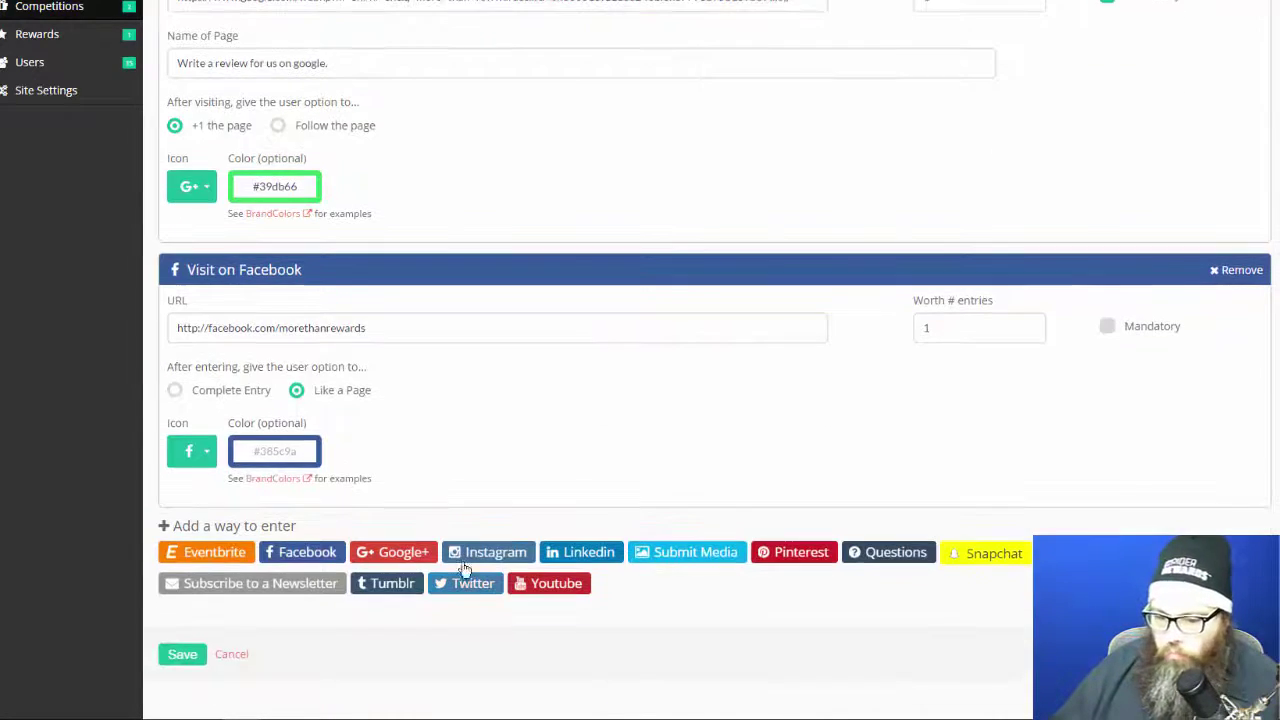
{"action": "scroll", "coordinate": [317, 463], "scroll_direction": "up", "scroll_amount": 2}
{"action": "scroll", "coordinate": [357, 463], "scroll_direction": "down", "scroll_amount": 2}
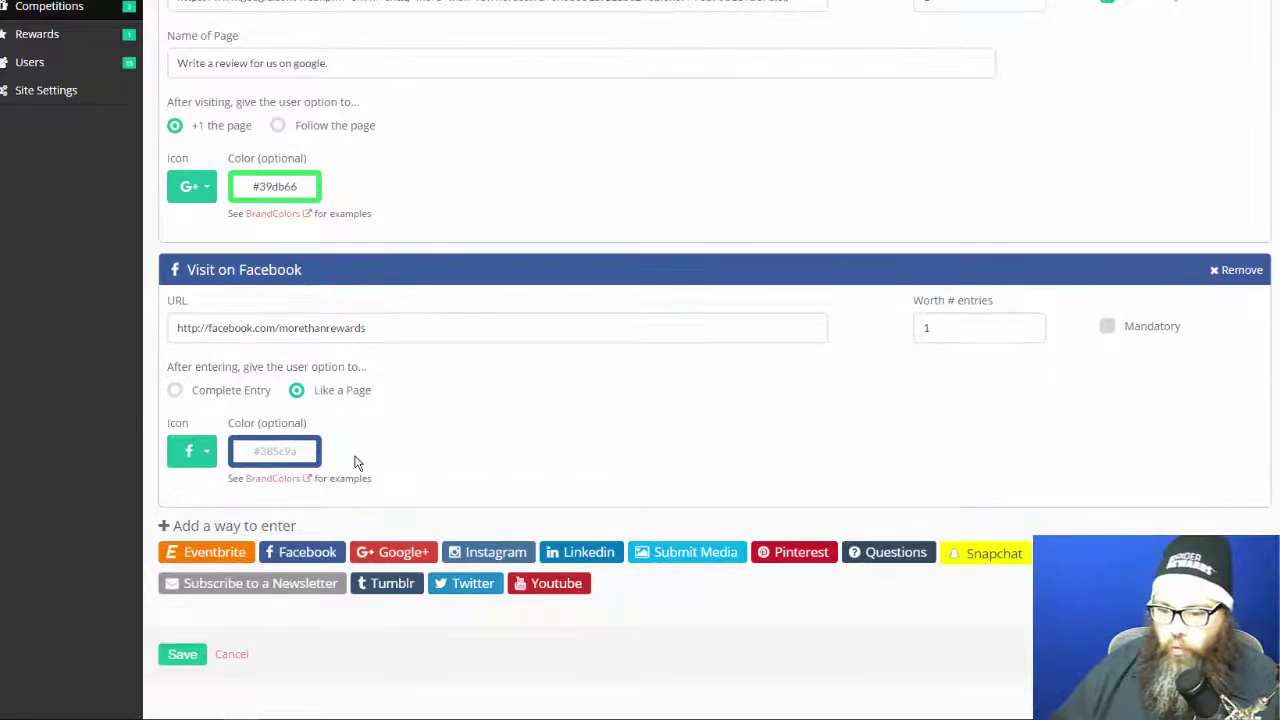
{"action": "left_click", "coordinate": [187, 661]}
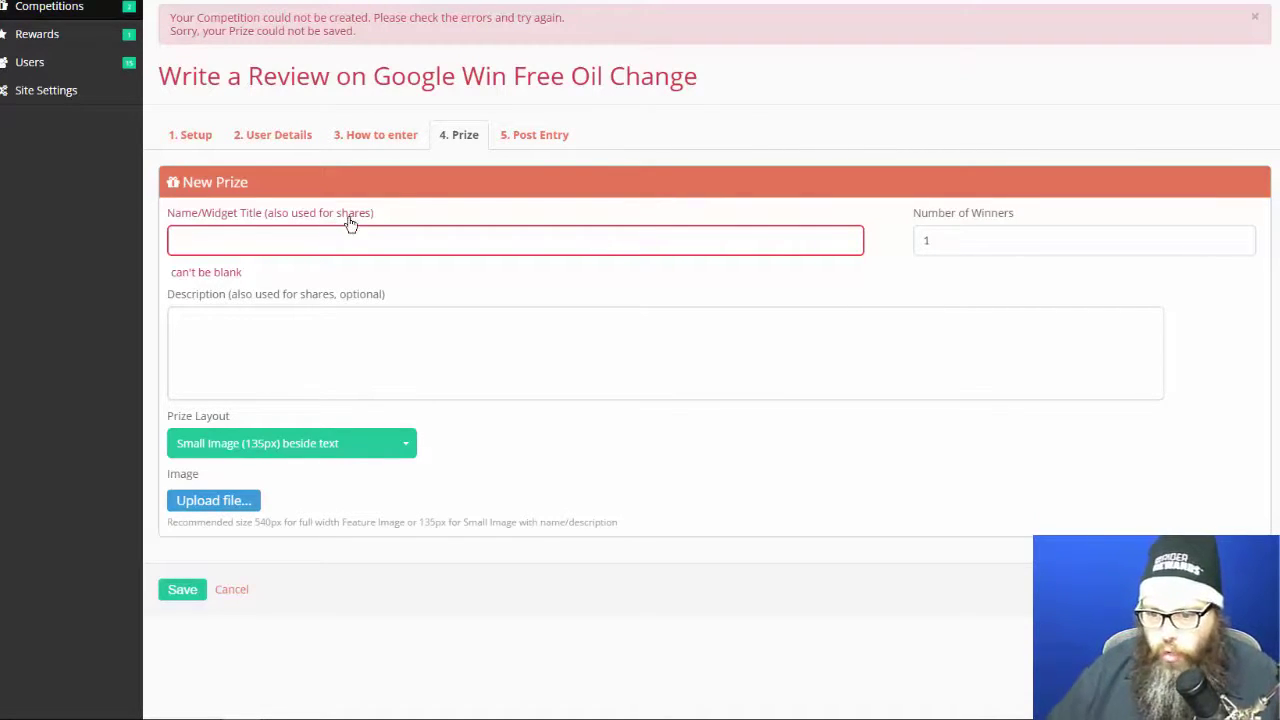
{"action": "type", "text": "Free Oi"}
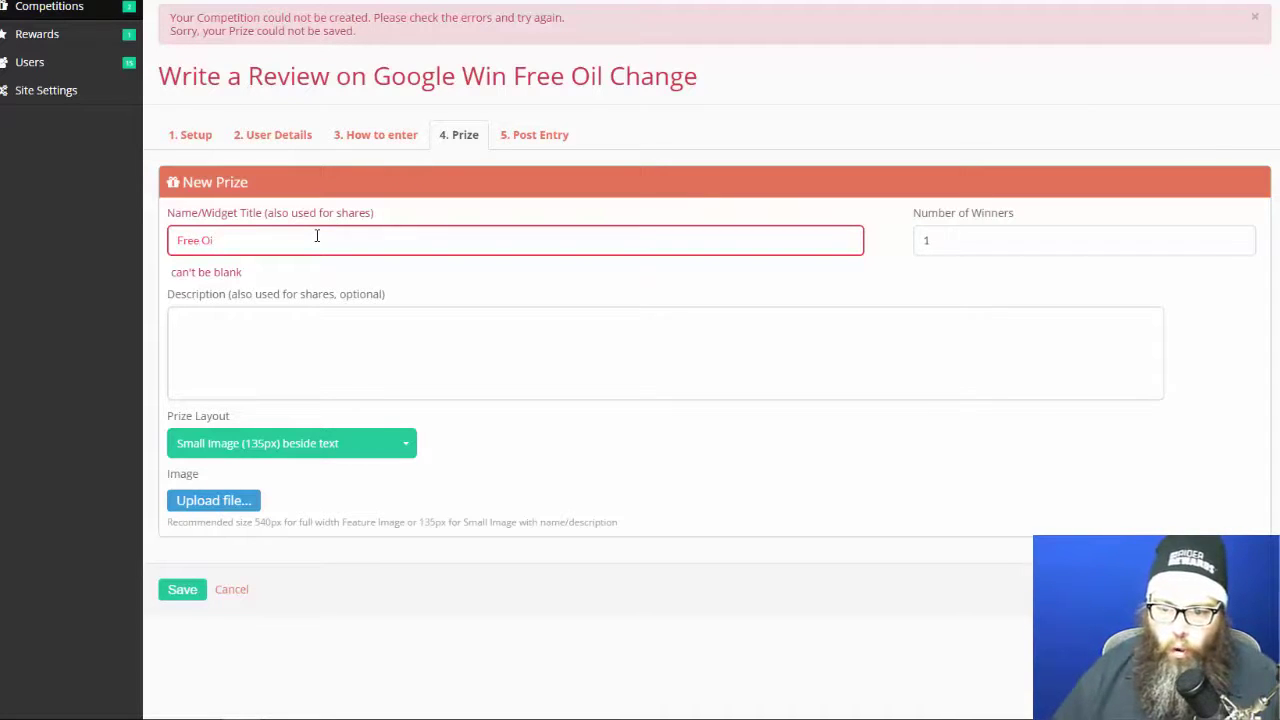
{"action": "key", "text": "ctrl+a"}
{"action": "key", "text": "BackSpace"}
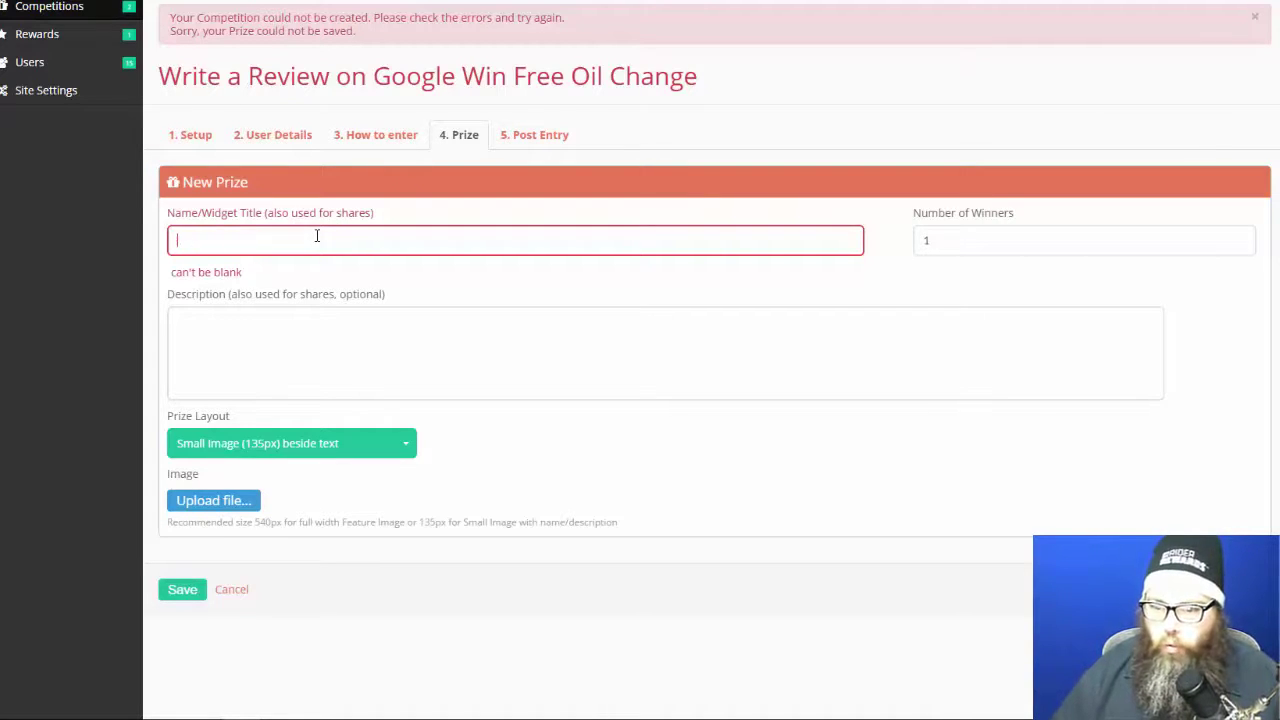
Name the new prize "Win a Free Oil Change".
{"action": "type", "text": "Win a"}
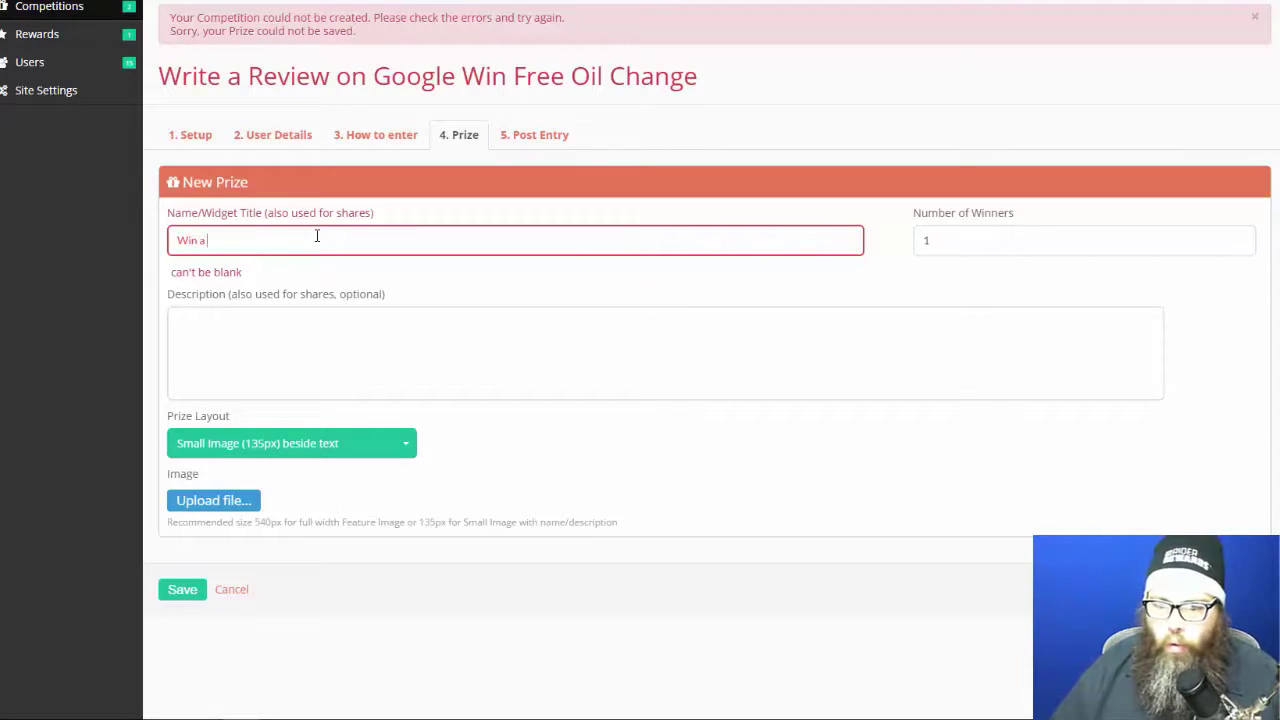
{"action": "type", "text": " Free Oil"}
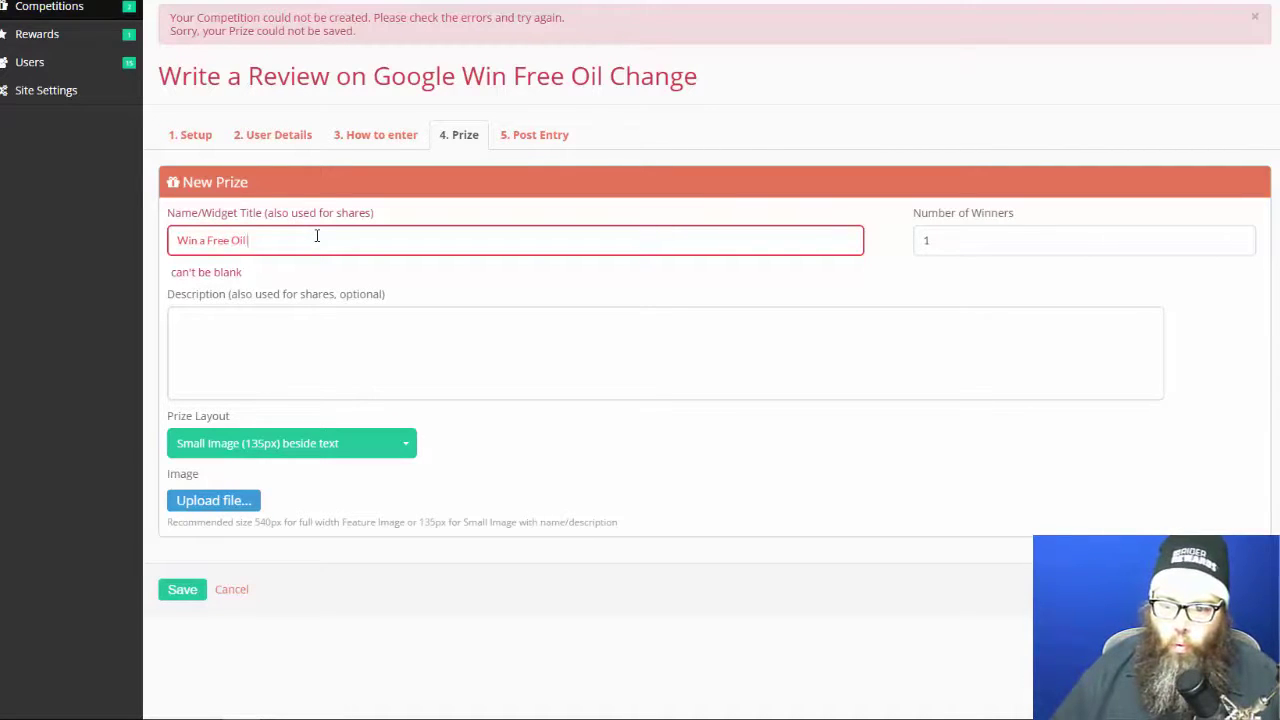
{"action": "type", "text": " Change Every 3"}
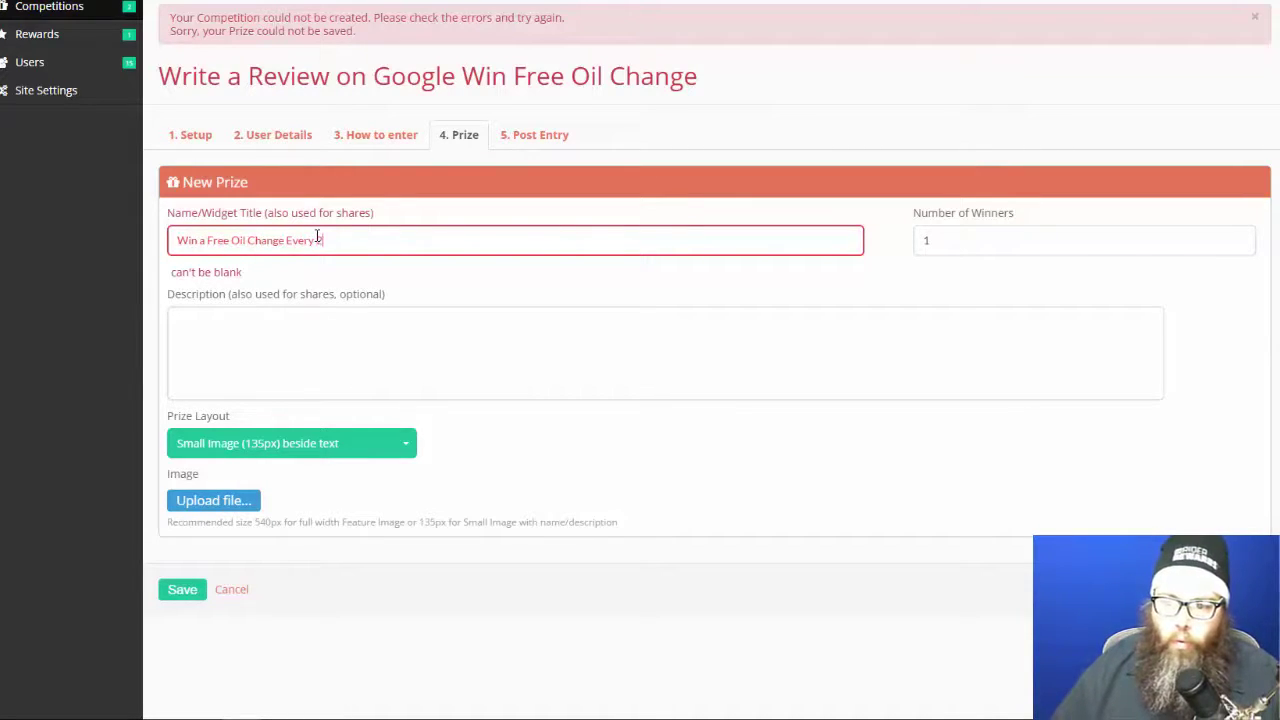
{"action": "type", "text": "0 Days!"}
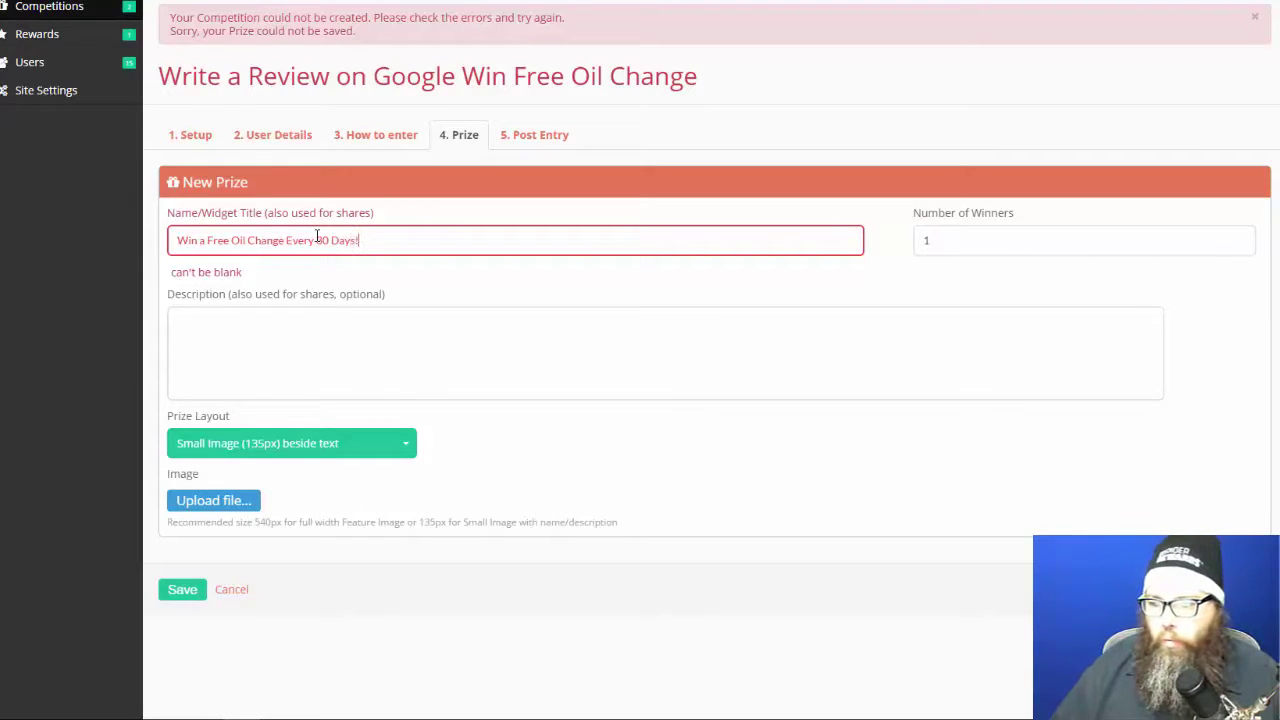
{"action": "key", "text": "BackSpace"}
{"action": "key", "text": "BackSpace"}
{"action": "key", "text": "BackSpace"}
{"action": "key", "text": "BackSpace"}
{"action": "key", "text": "BackSpace"}
{"action": "key", "text": "BackSpace"}
{"action": "key", "text": "BackSpace"}
{"action": "key", "text": "BackSpace"}
{"action": "key", "text": "BackSpace"}
{"action": "key", "text": "BackSpace"}
{"action": "key", "text": "BackSpace"}
{"action": "key", "text": "BackSpace"}
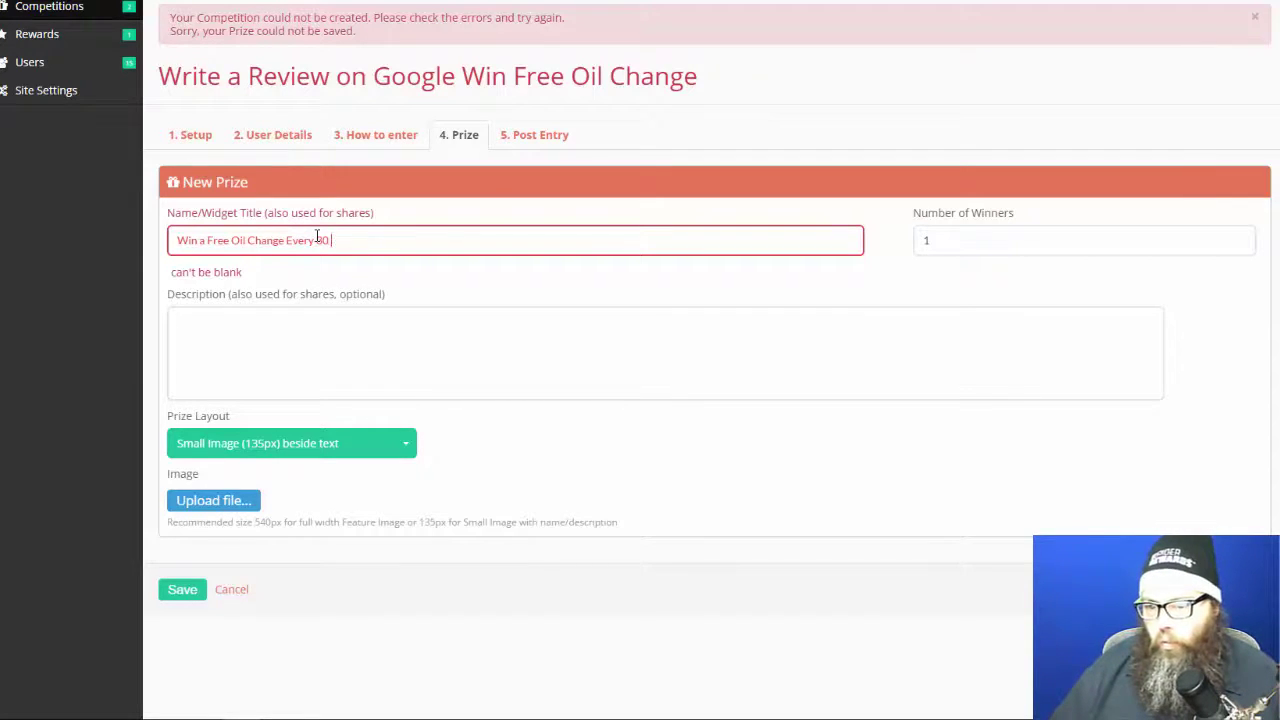
Give the prize the description "Write a review on google and win a free oil change, we pick new winners every month!".
{"action": "left_click", "coordinate": [340, 319]}
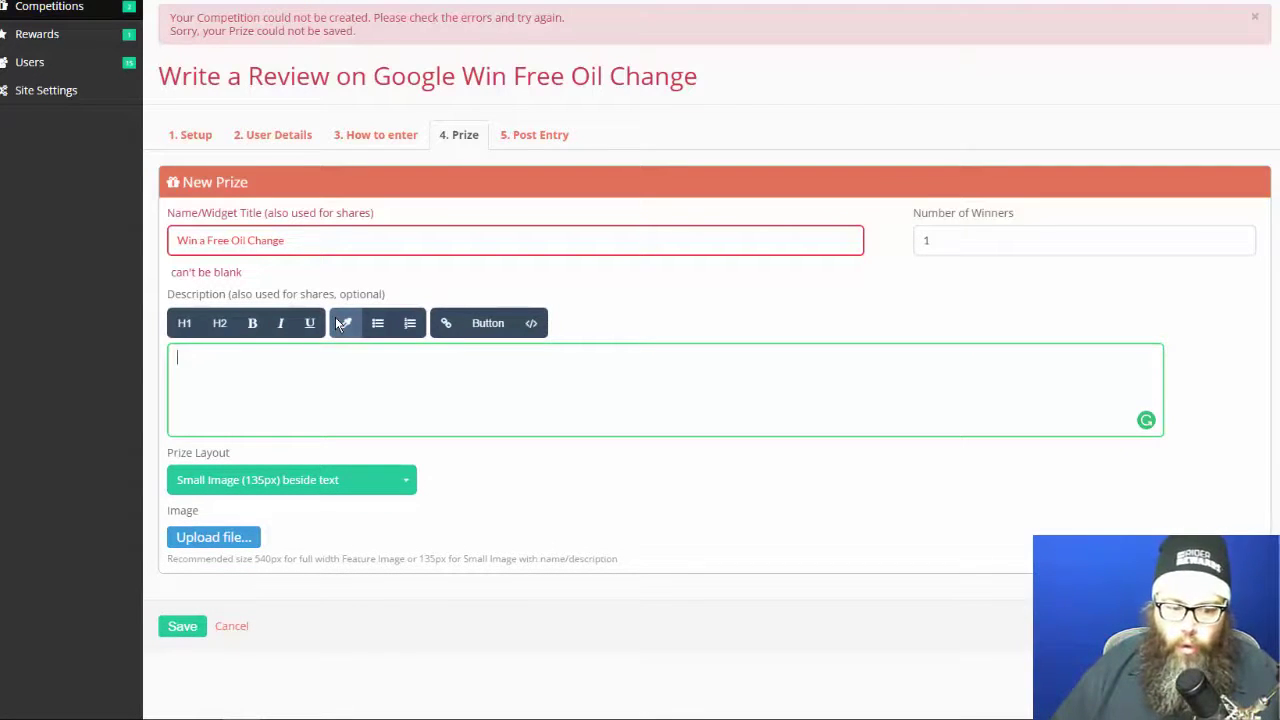
{"action": "type", "text": "Complete"}
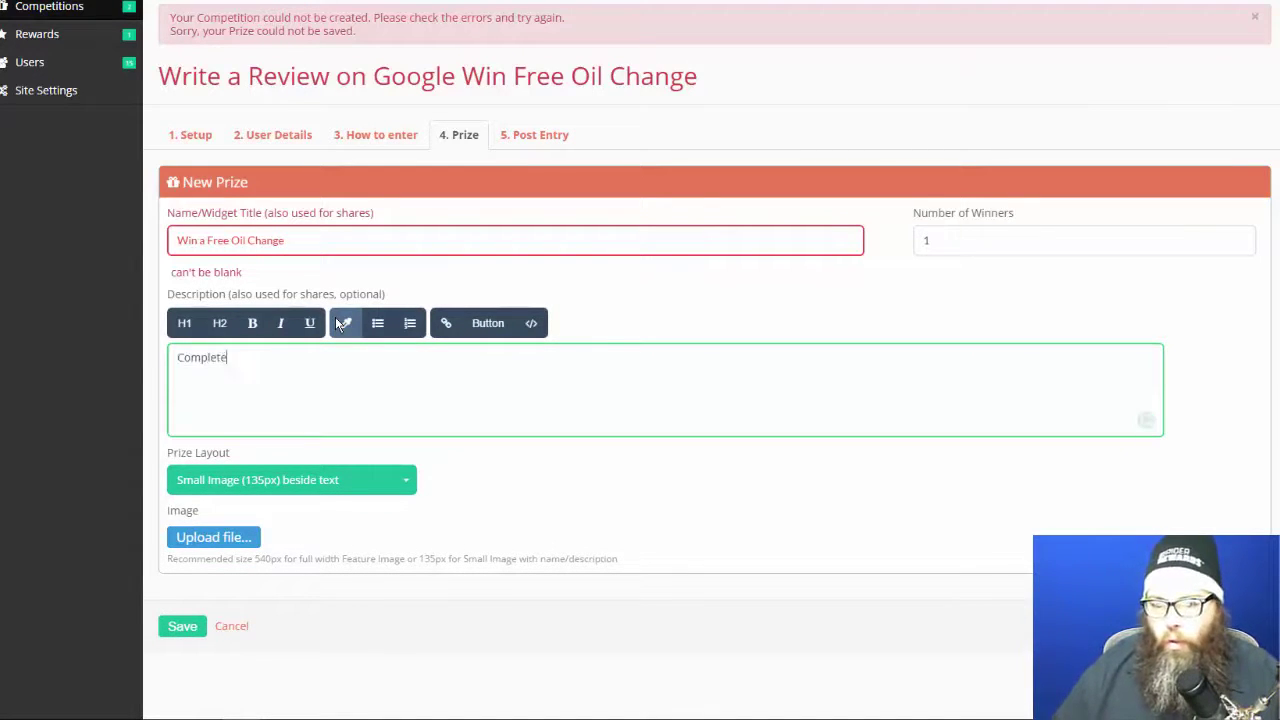
{"action": "type", "text": " these"}
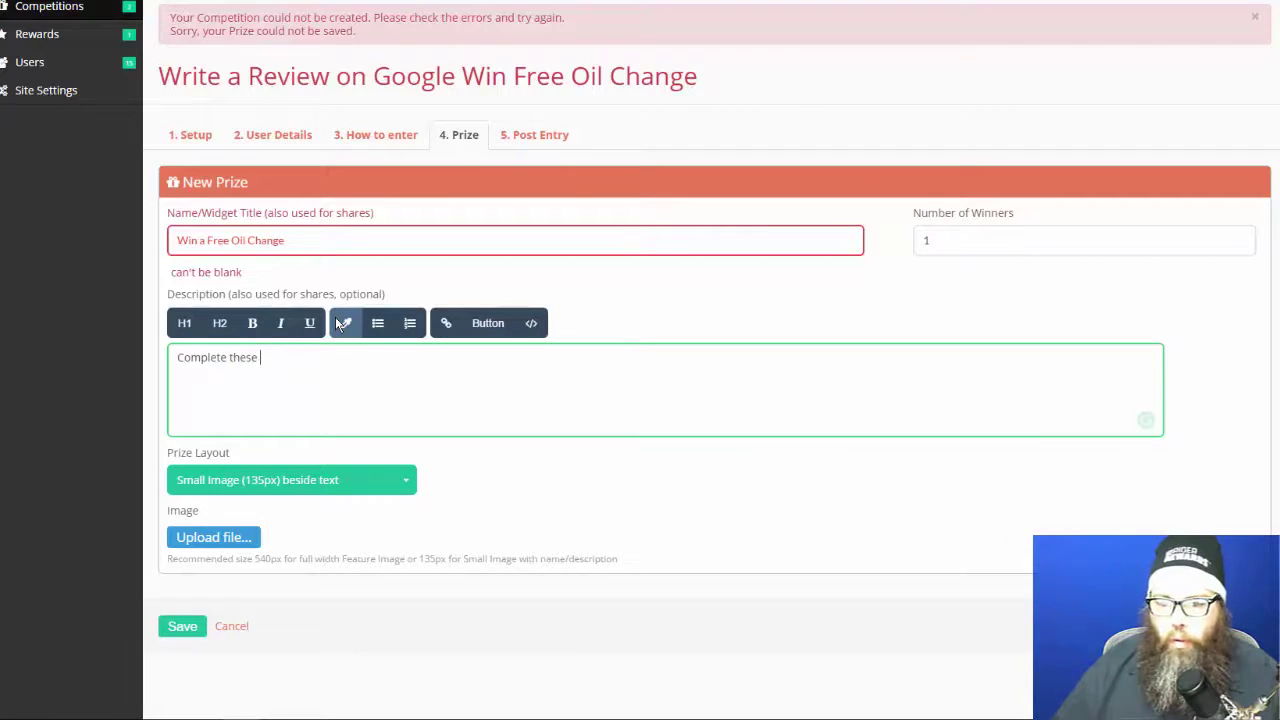
{"action": "key", "text": "ctrl+a"}
{"action": "type", "text": "F"}
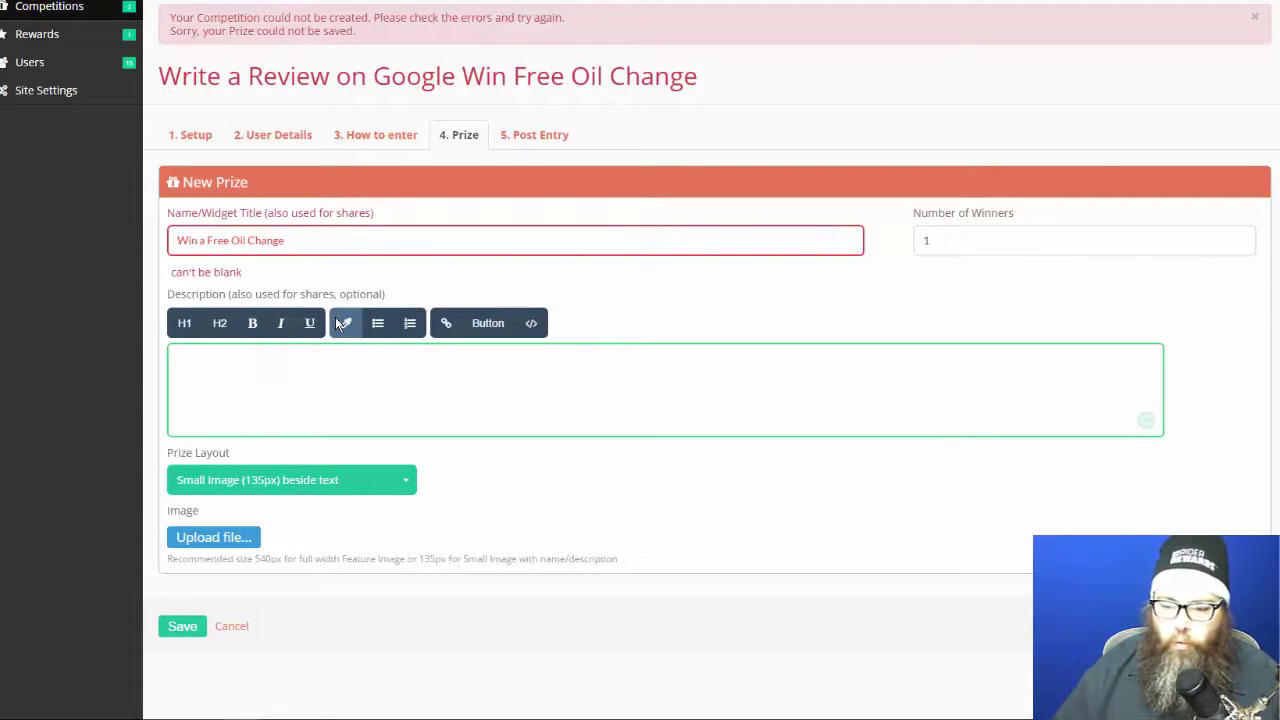
{"action": "type", "text": "rite a f"}
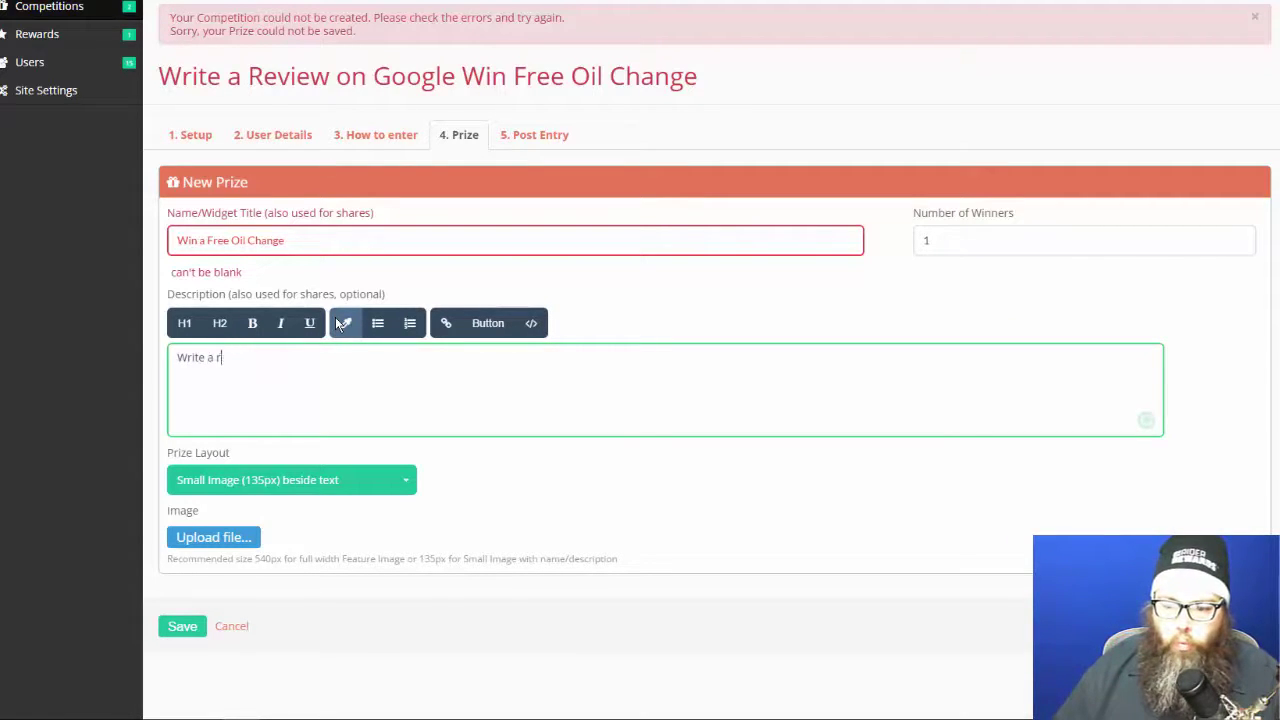
{"action": "type", "text": "eview on google and "}
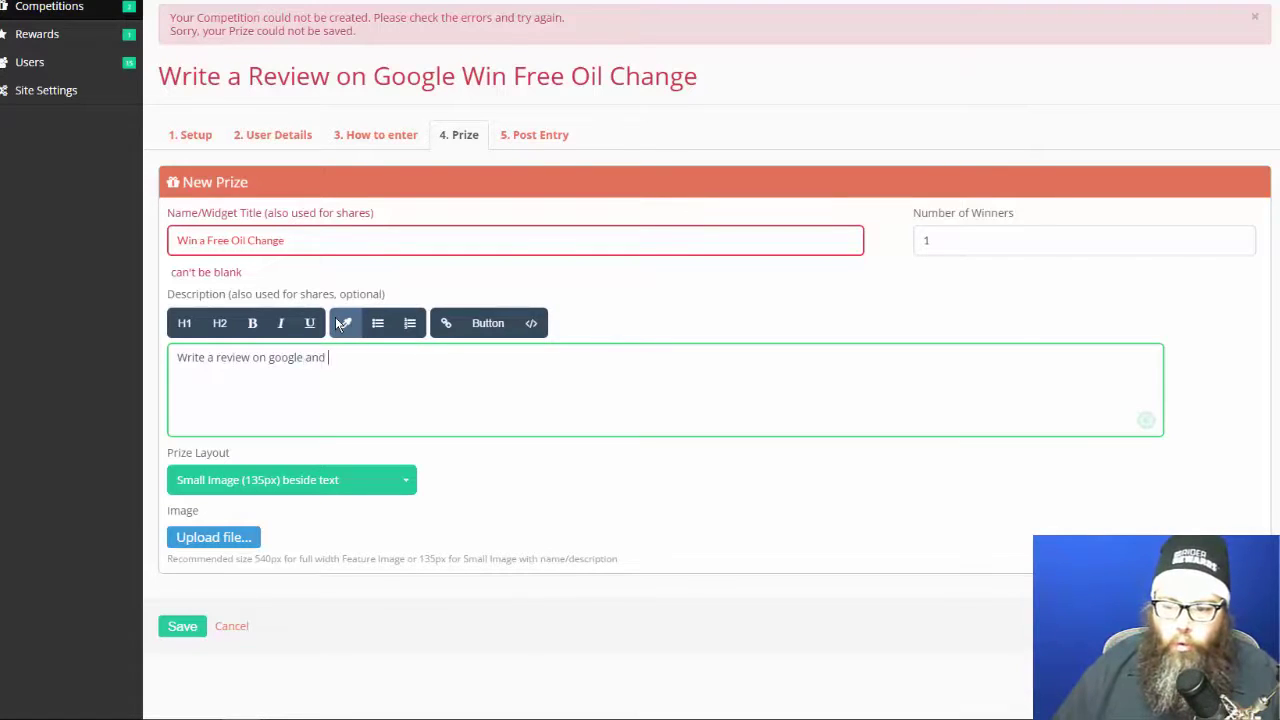
{"action": "type", "text": "win a free oil"}
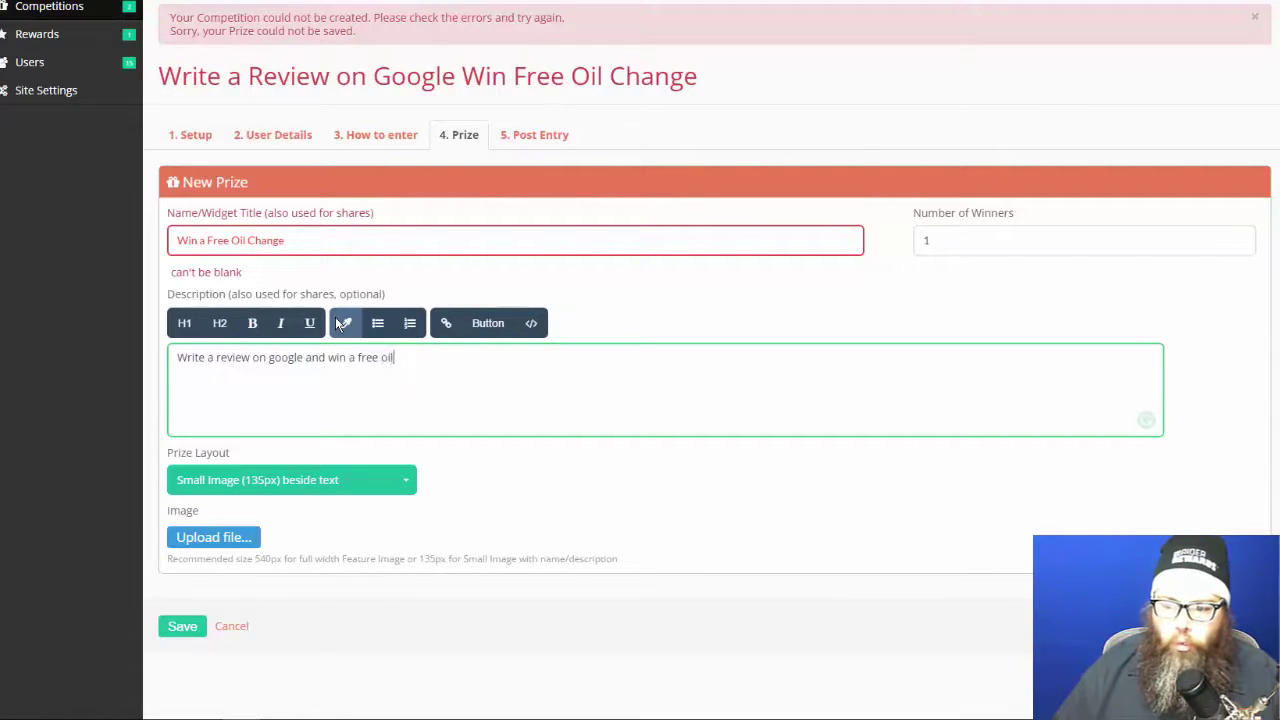
{"action": "type", "text": " change, we pick new"}
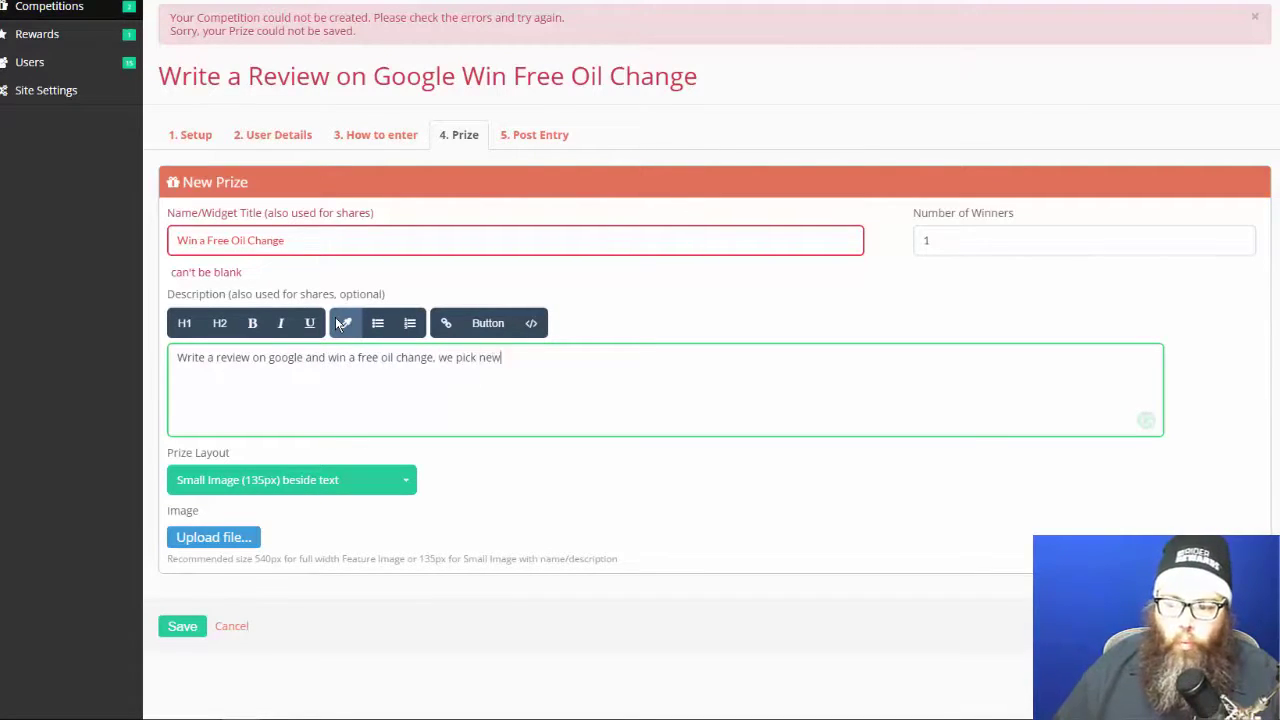
{"action": "type", "text": " winners every month!"}
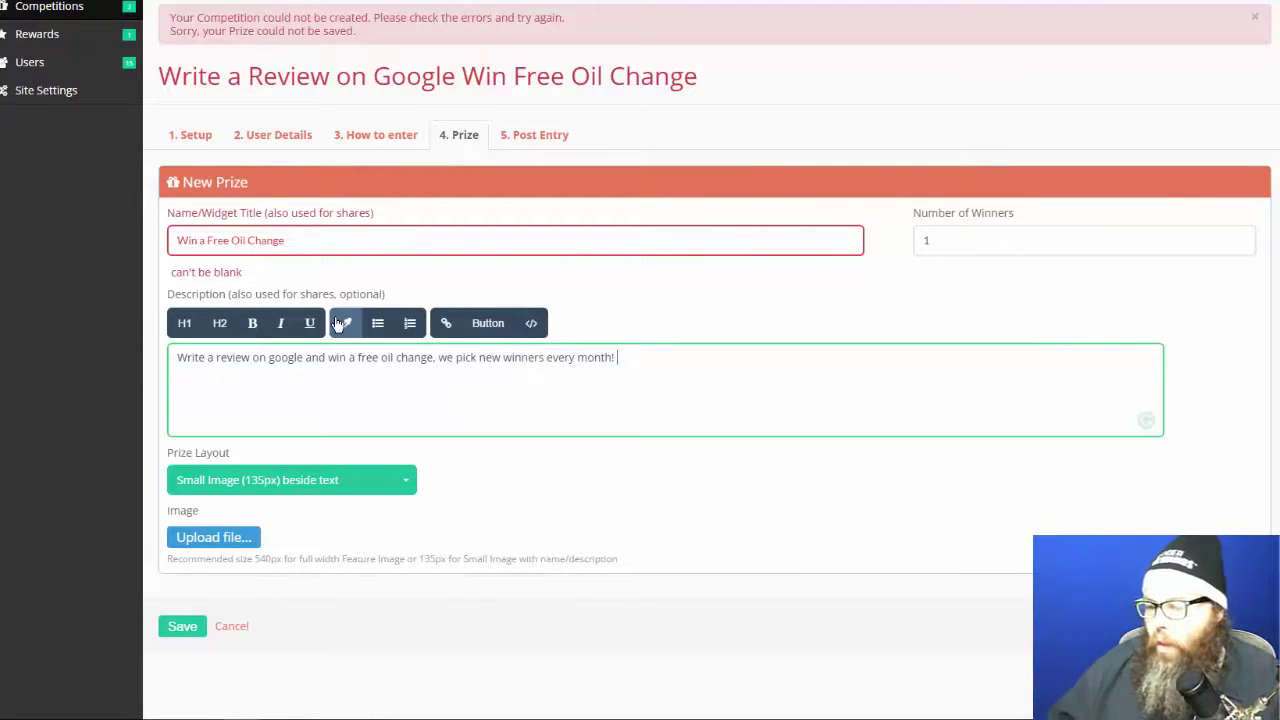
Set the prize layout to Name + Description only (no image).
{"action": "left_click", "coordinate": [409, 494]}
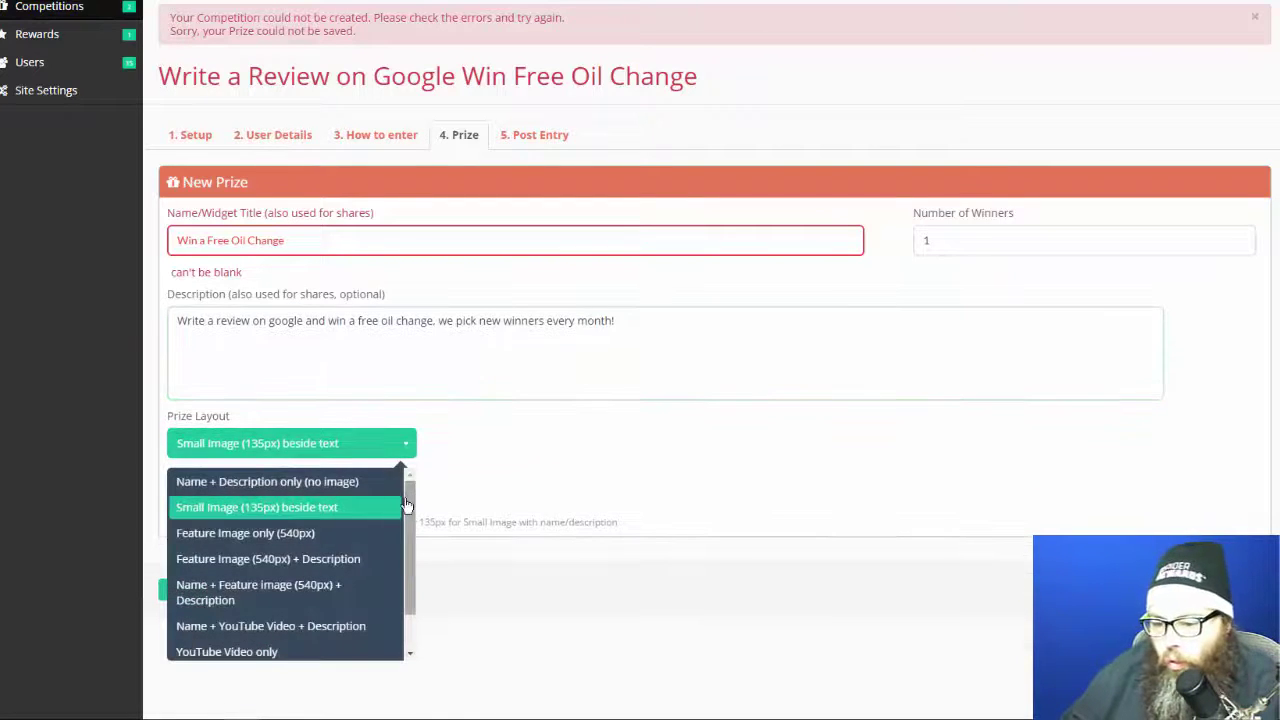
{"action": "scroll", "coordinate": [409, 520], "scroll_direction": "down", "scroll_amount": 1}
{"action": "scroll", "coordinate": [430, 537], "scroll_direction": "up", "scroll_amount": 1}
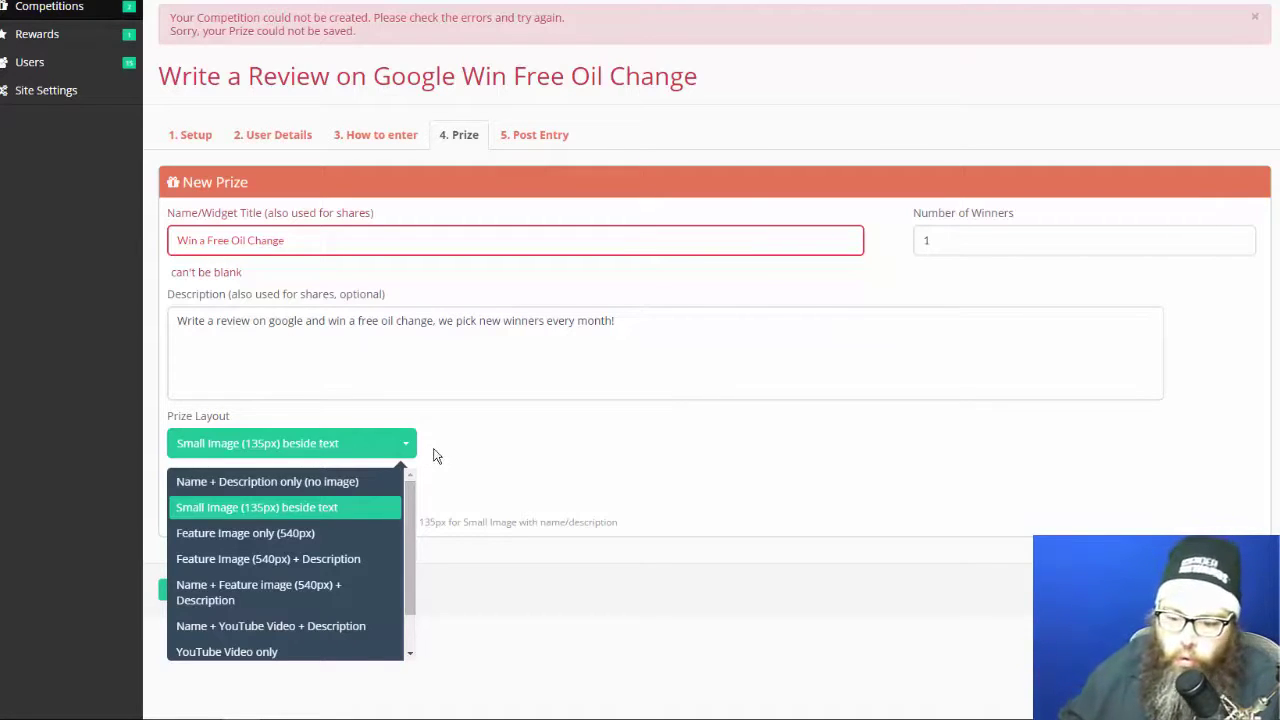
{"action": "scroll", "coordinate": [349, 526], "scroll_direction": "down", "scroll_amount": 1}
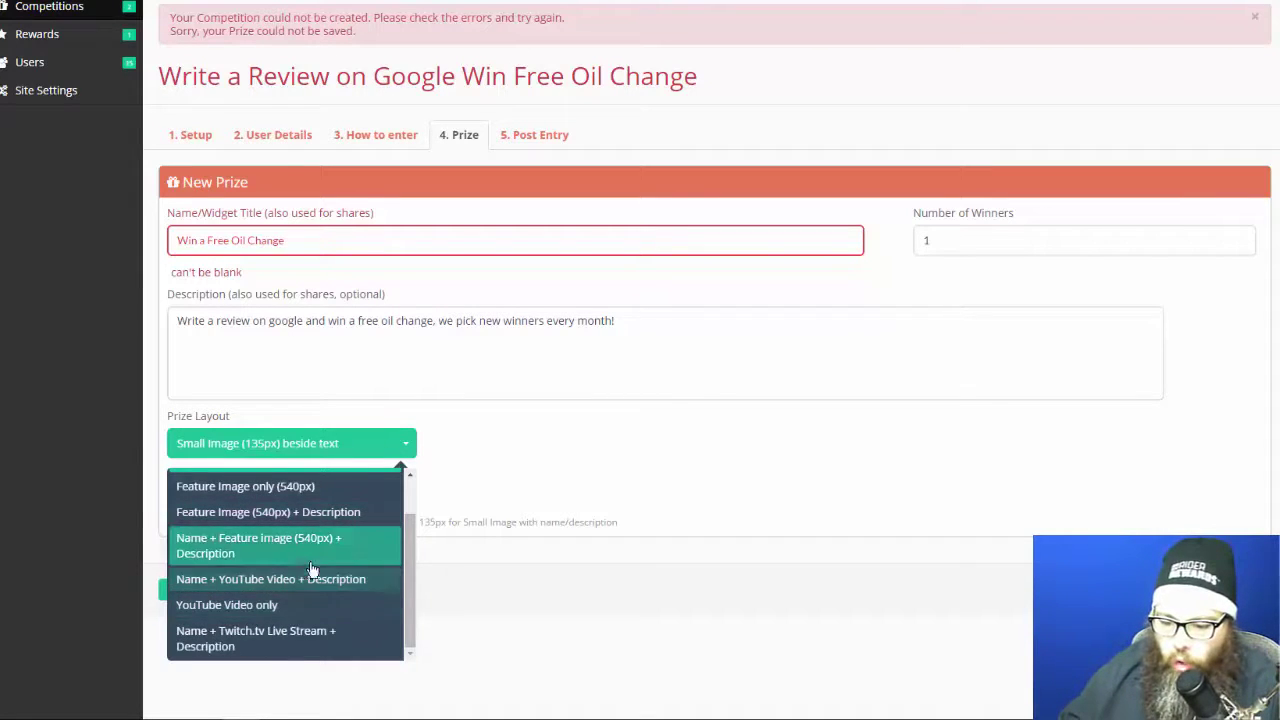
{"action": "scroll", "coordinate": [410, 540], "scroll_direction": "up", "scroll_amount": 1}
{"action": "scroll", "coordinate": [390, 542], "scroll_direction": "down", "scroll_amount": 1}
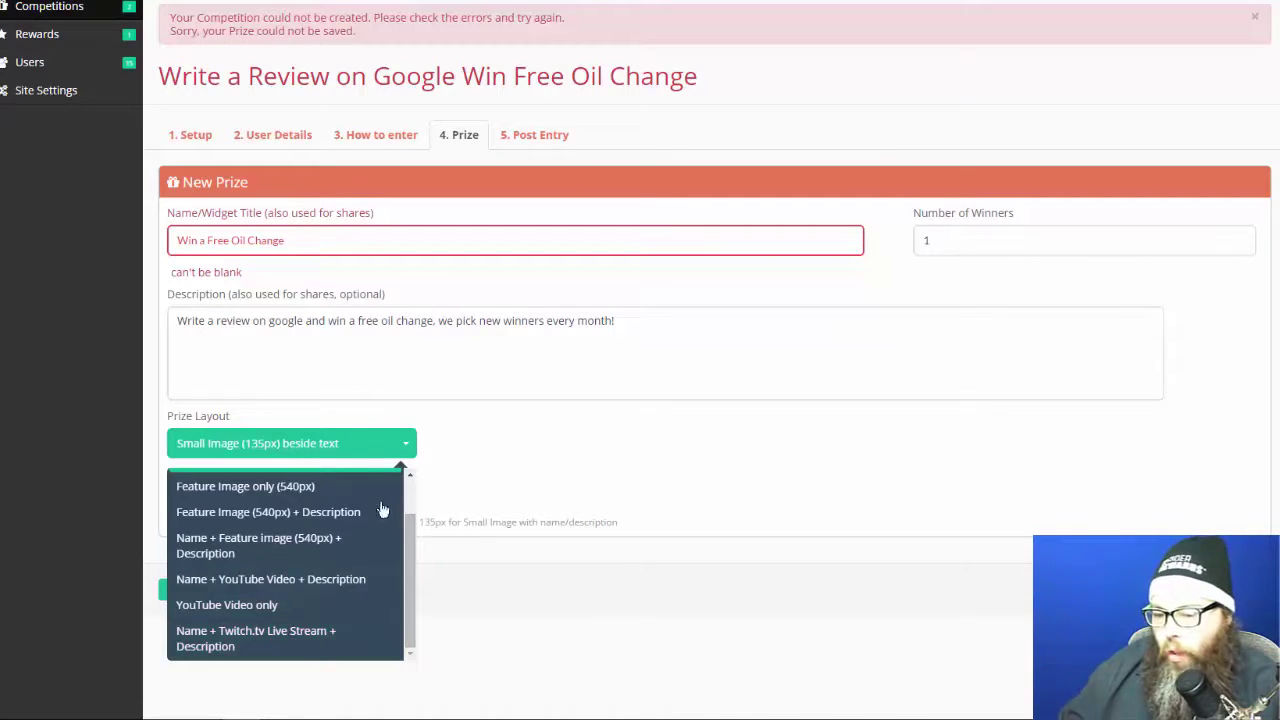
{"action": "scroll", "coordinate": [405, 492], "scroll_direction": "up", "scroll_amount": 1}
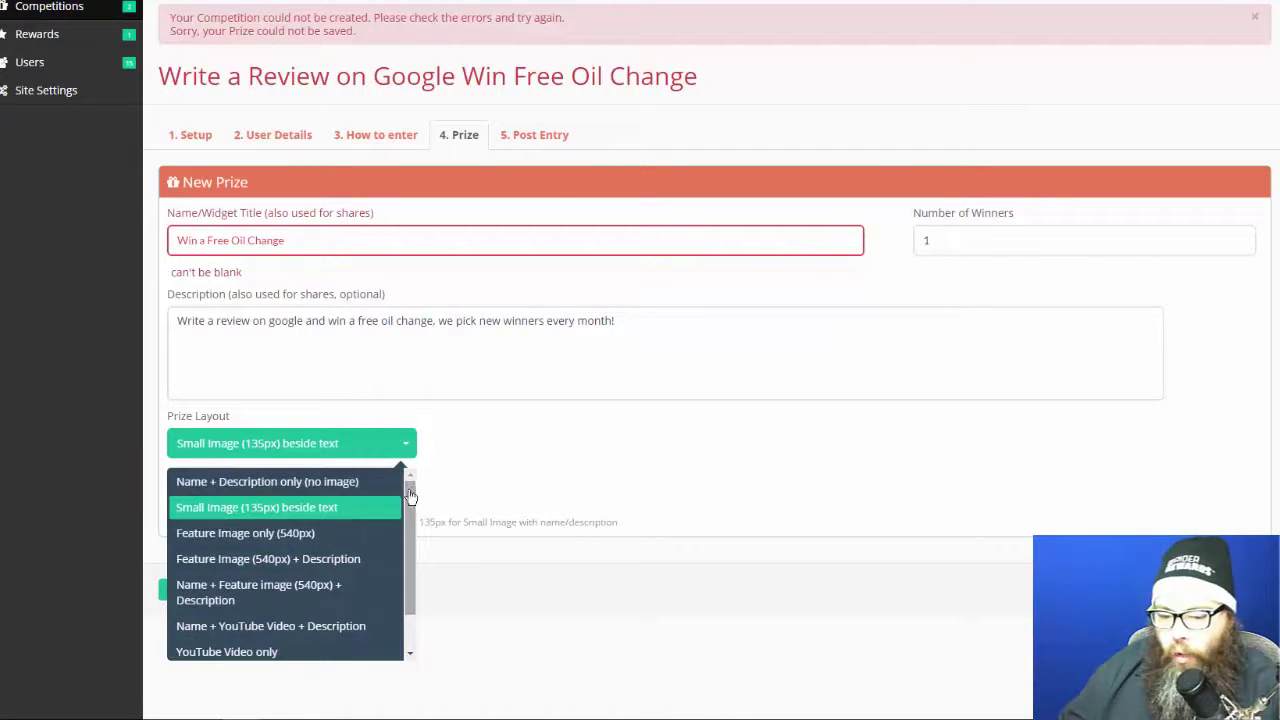
{"action": "left_click", "coordinate": [287, 485]}
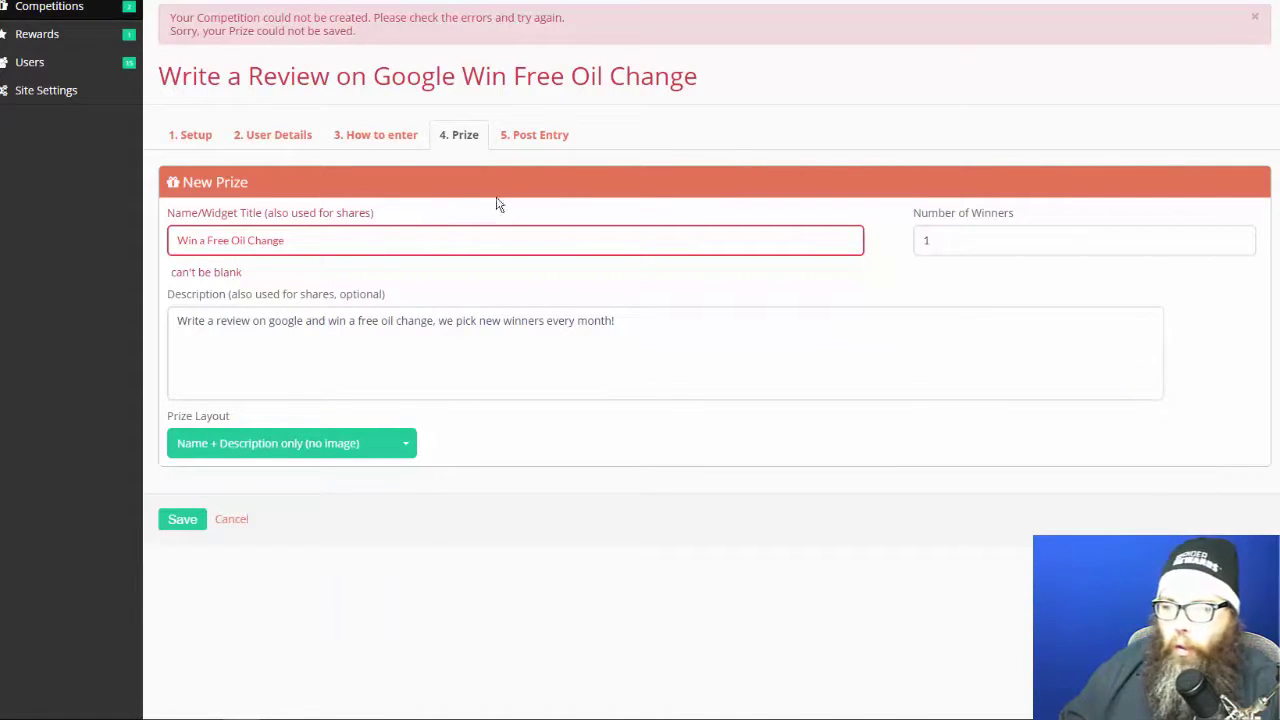
{"action": "left_click", "coordinate": [178, 522]}
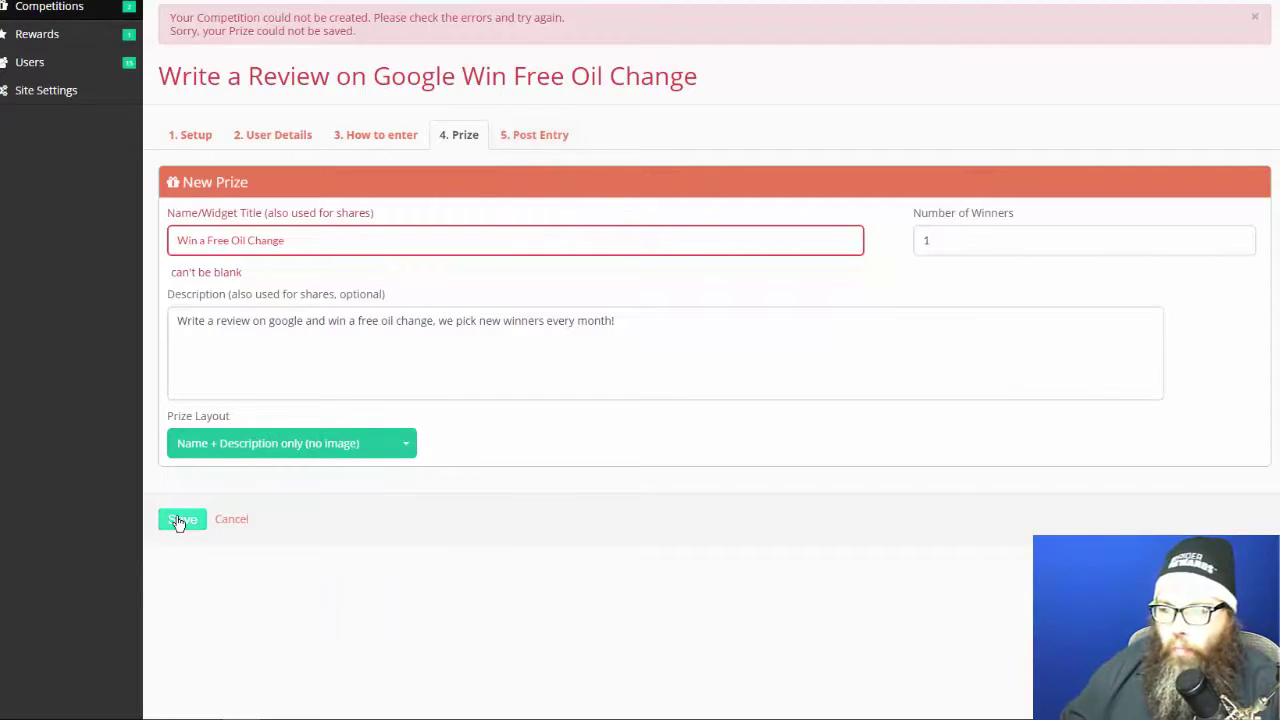
Turn off the default confirmation email in the competition's post-entry settings.
{"action": "left_click", "coordinate": [528, 140]}
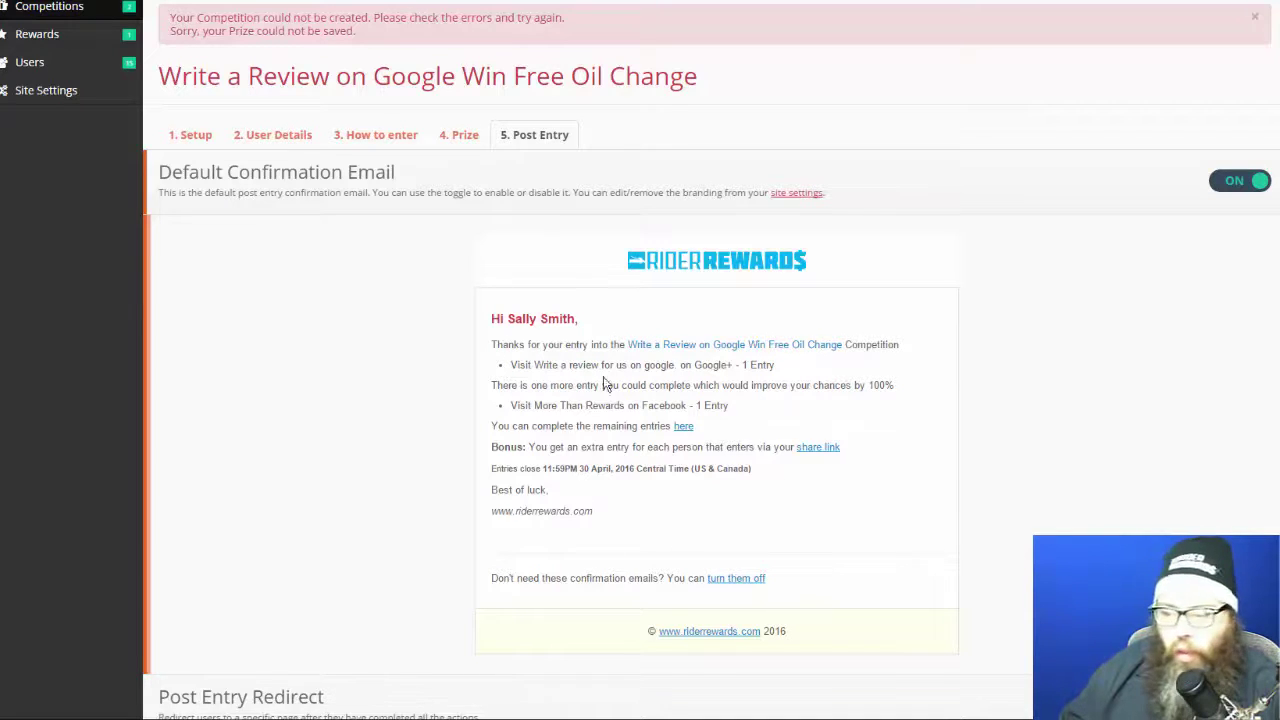
{"action": "left_click", "coordinate": [1240, 188]}
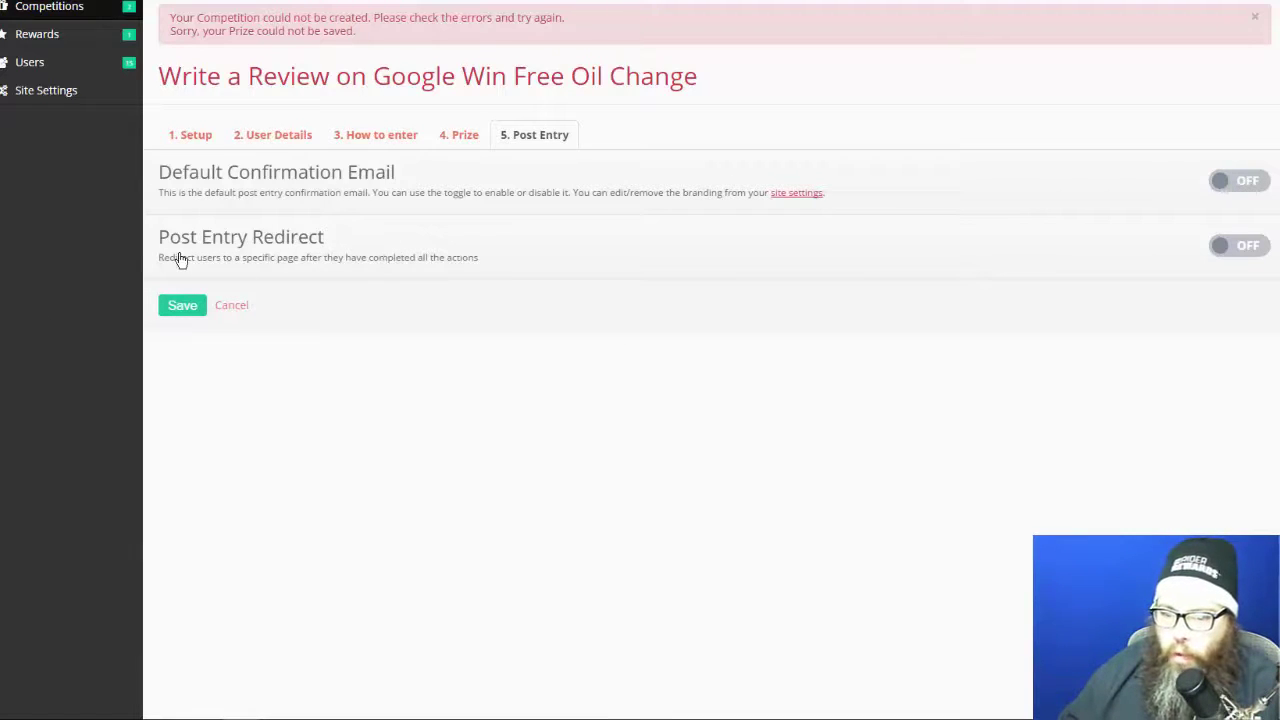
{"action": "left_click", "coordinate": [1234, 250]}
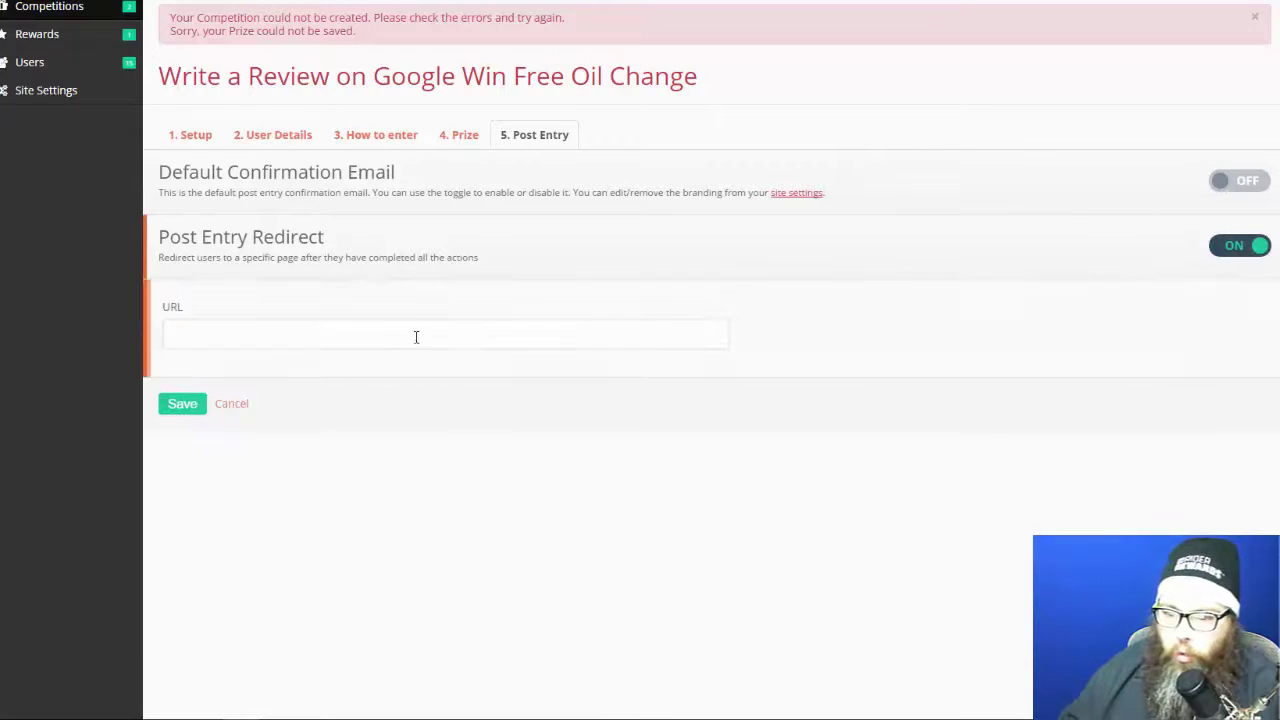
{"action": "left_click", "coordinate": [314, 340]}
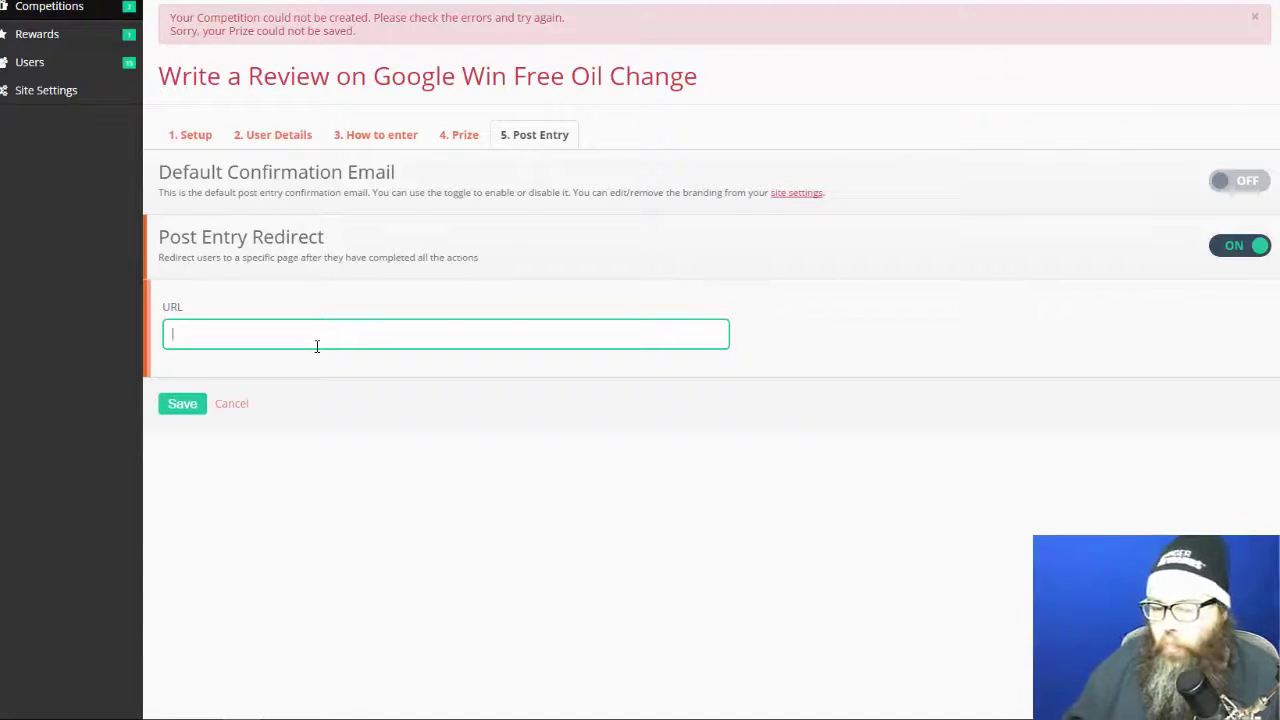
{"action": "type", "text": "http://"}
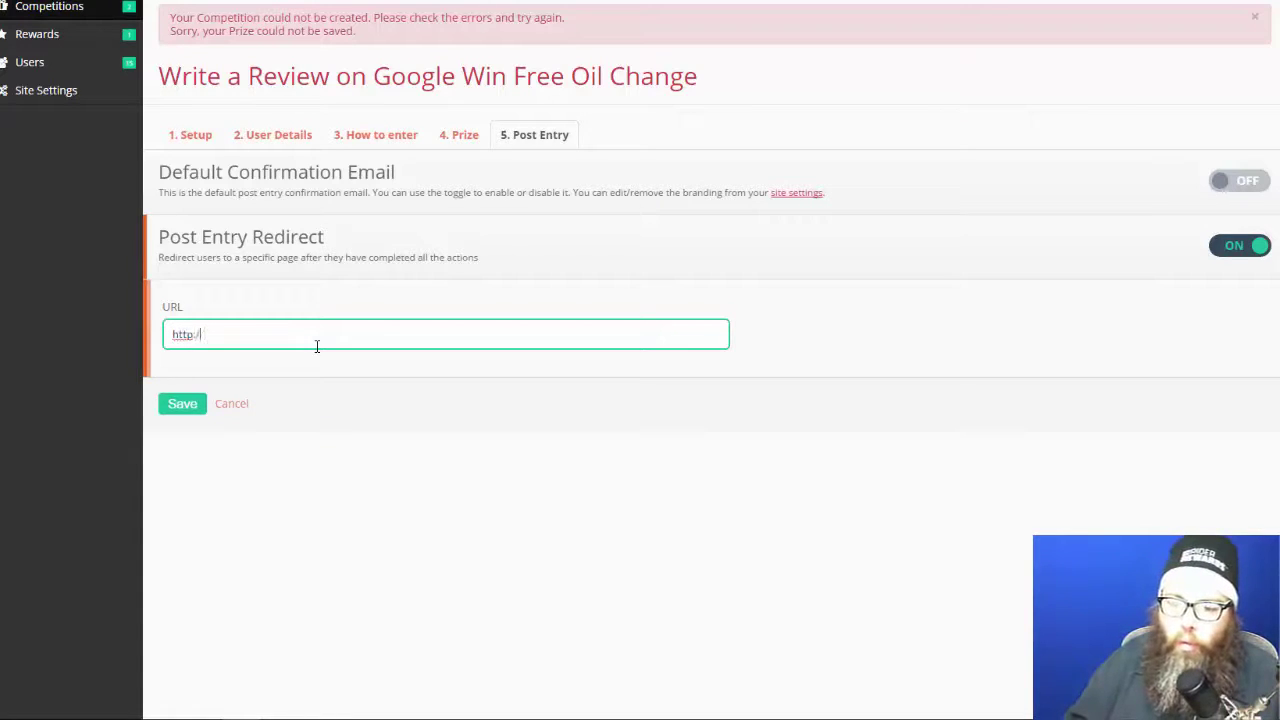
{"action": "type", "text": "www"}
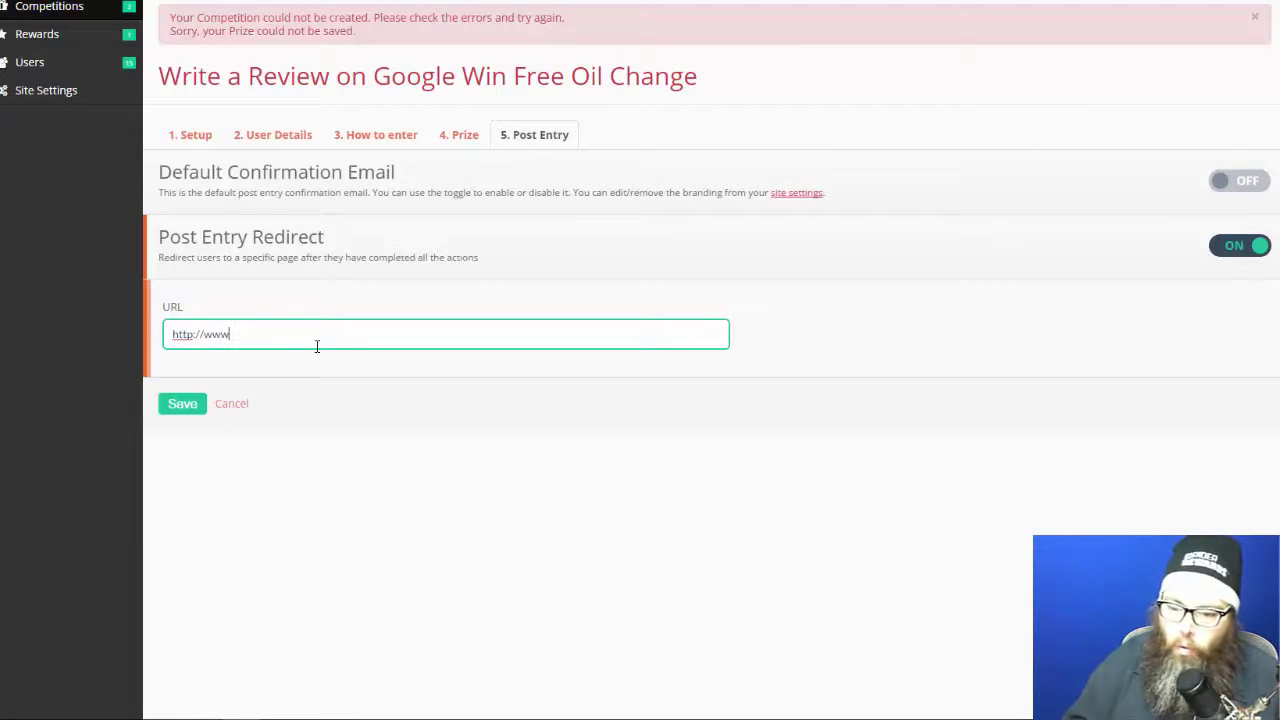
{"action": "type", "text": ".riderrewards.com"}
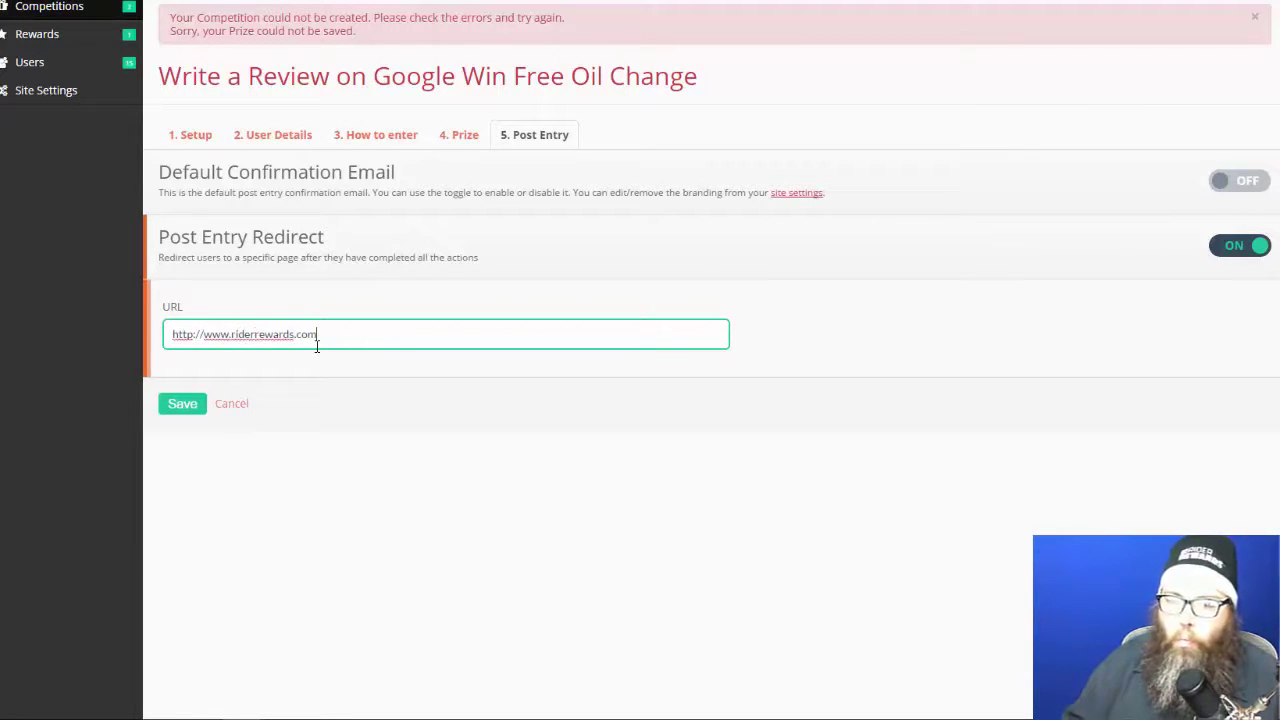
{"action": "left_click", "coordinate": [198, 408]}
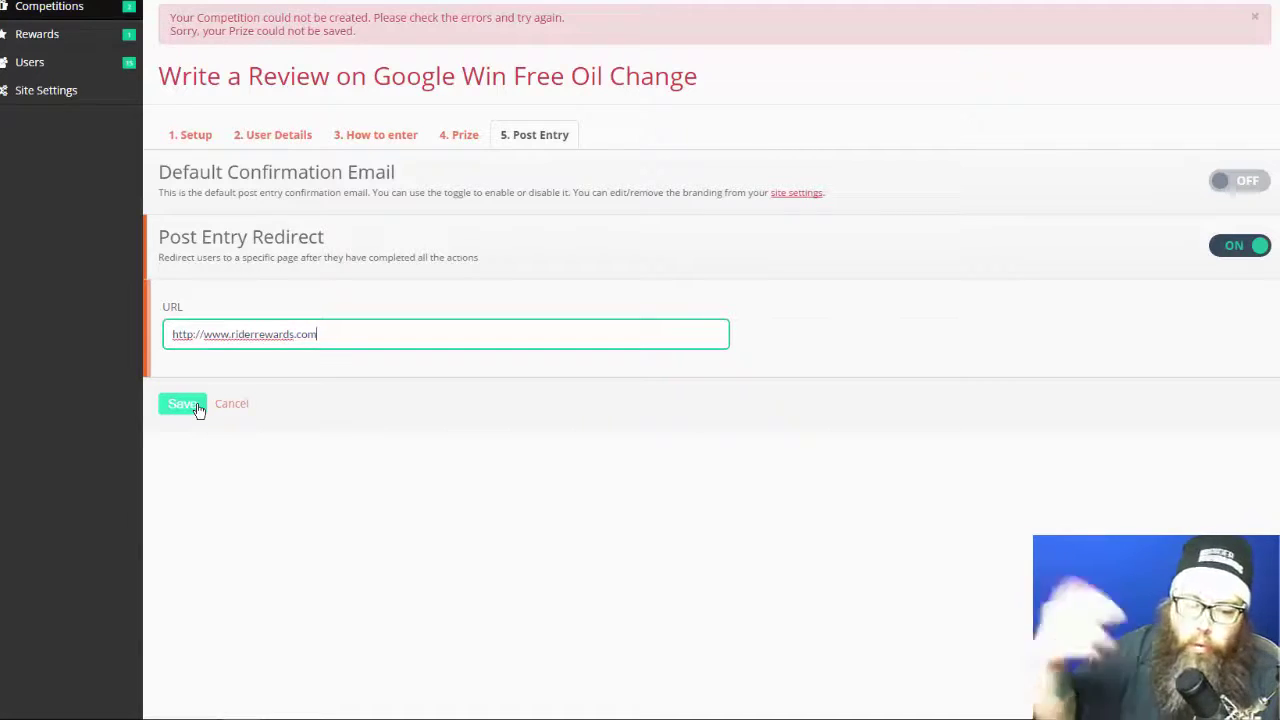
{"action": "left_click", "coordinate": [195, 400]}
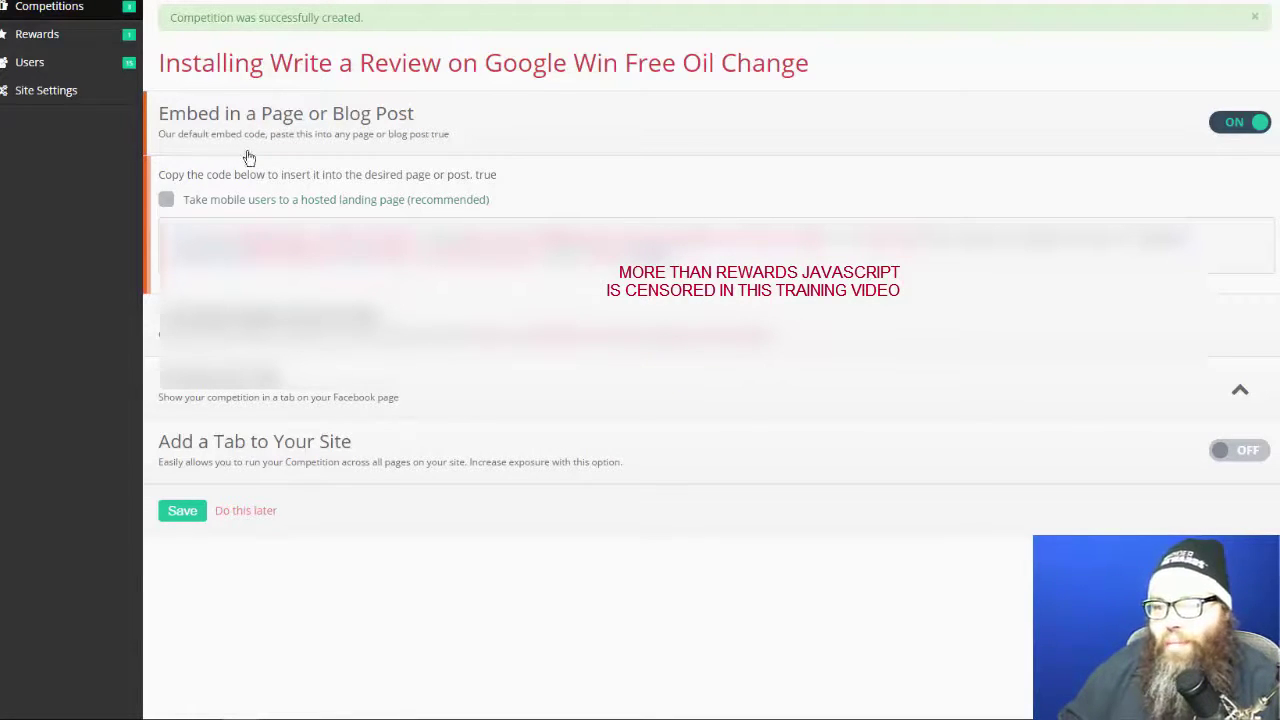
Postpone the installation and examine the entry totals and days-until-open counter in the new competition's preview.
{"action": "left_click", "coordinate": [638, 245]}
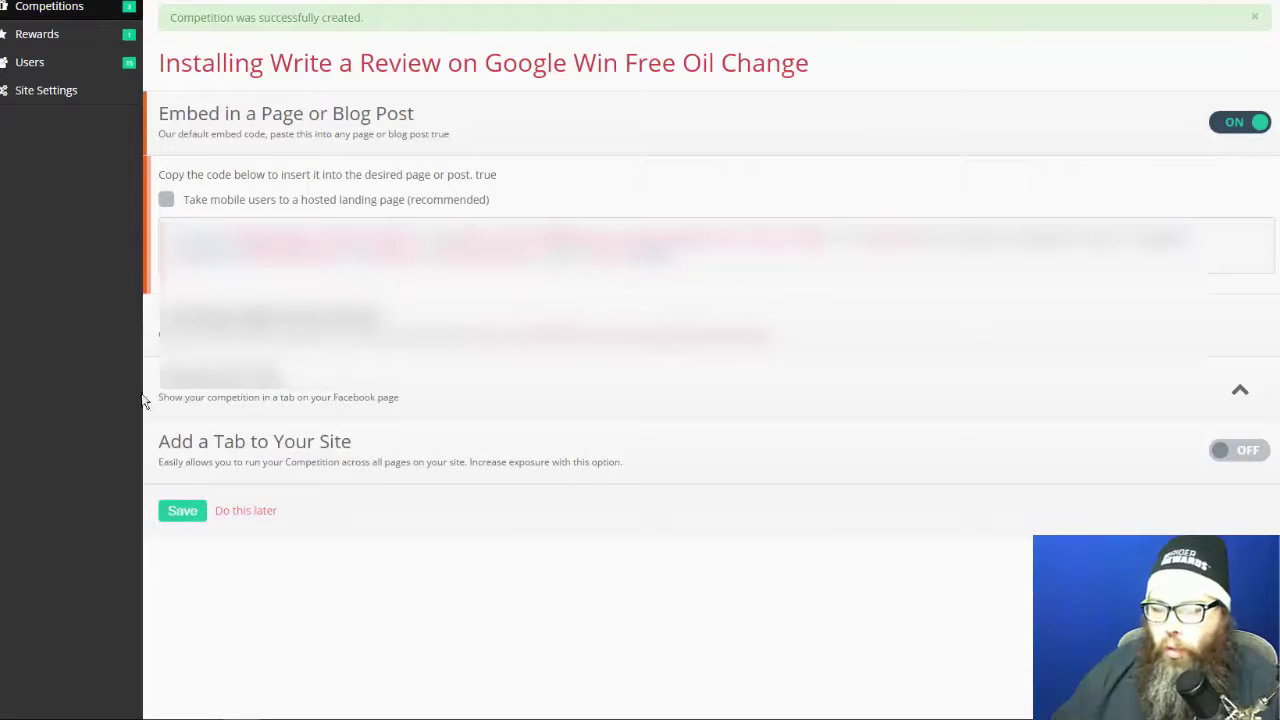
{"action": "left_click", "coordinate": [238, 512]}
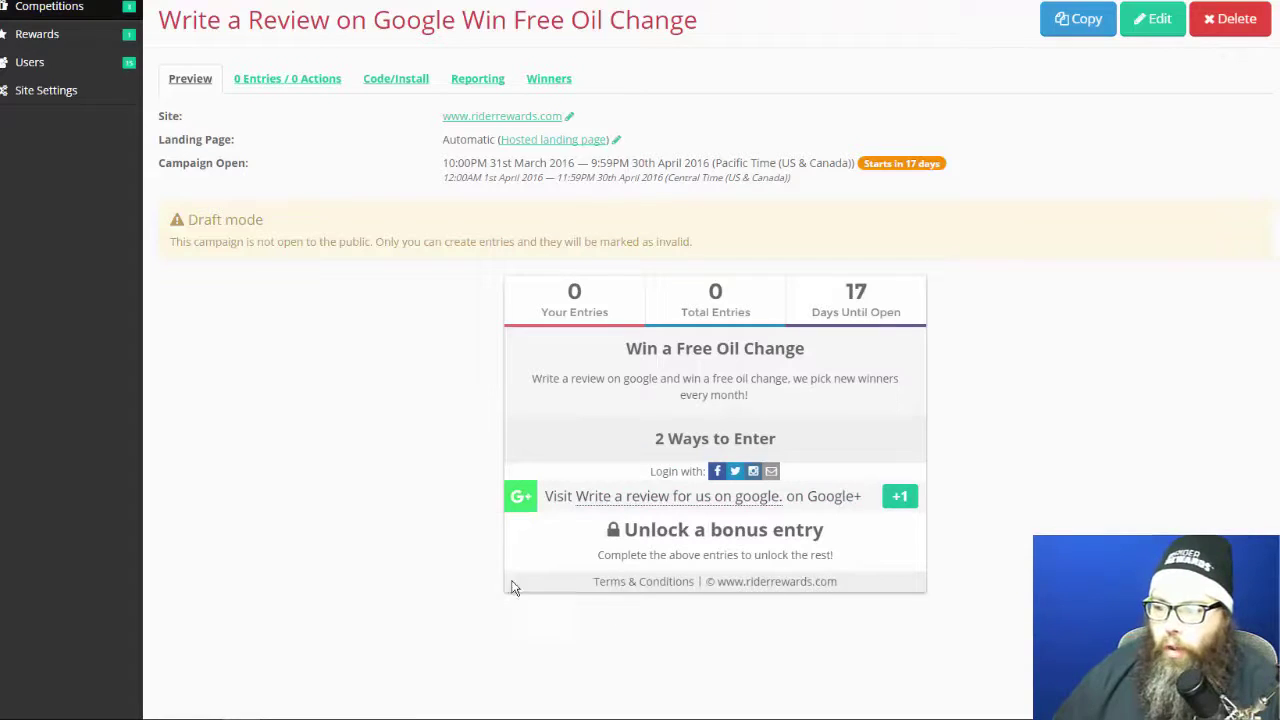
{"action": "left_click_drag", "start_coordinate": [552, 307], "coordinate": [594, 309]}
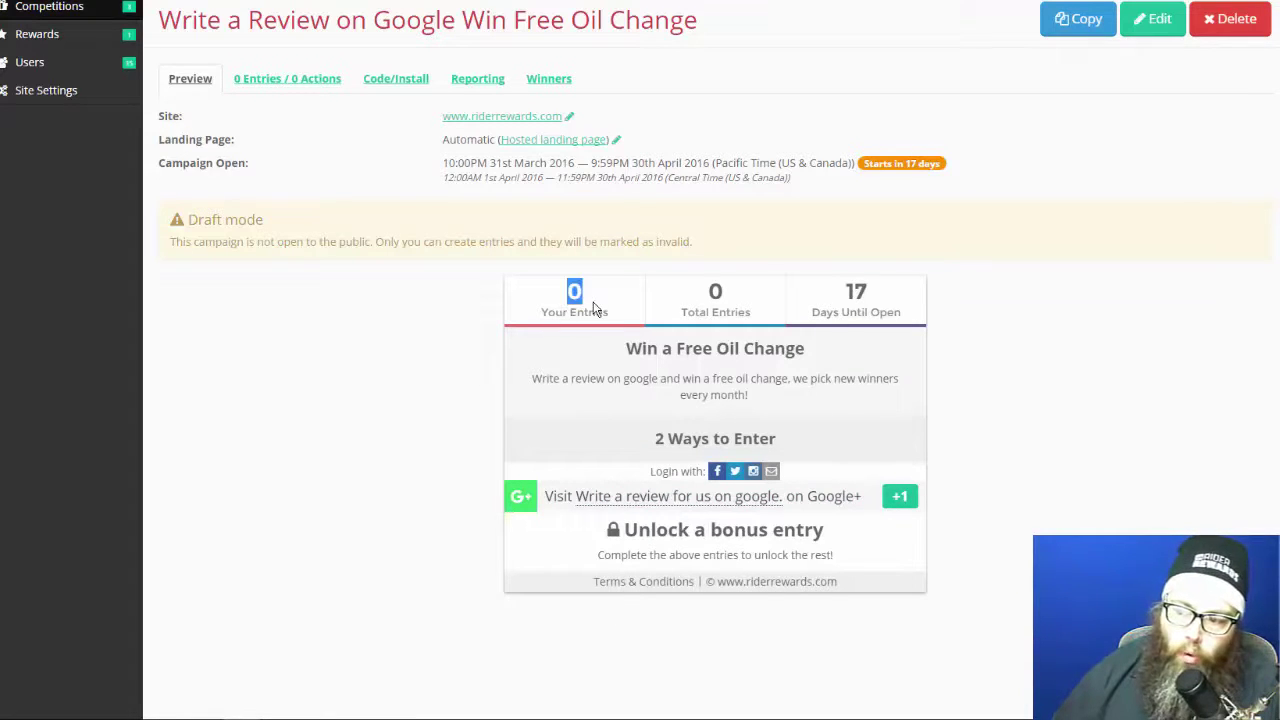
{"action": "left_click_drag", "start_coordinate": [756, 320], "coordinate": [563, 298]}
{"action": "left_click_drag", "start_coordinate": [746, 316], "coordinate": [674, 280]}
{"action": "left_click_drag", "start_coordinate": [916, 332], "coordinate": [773, 290]}
{"action": "left_click", "coordinate": [664, 357]}
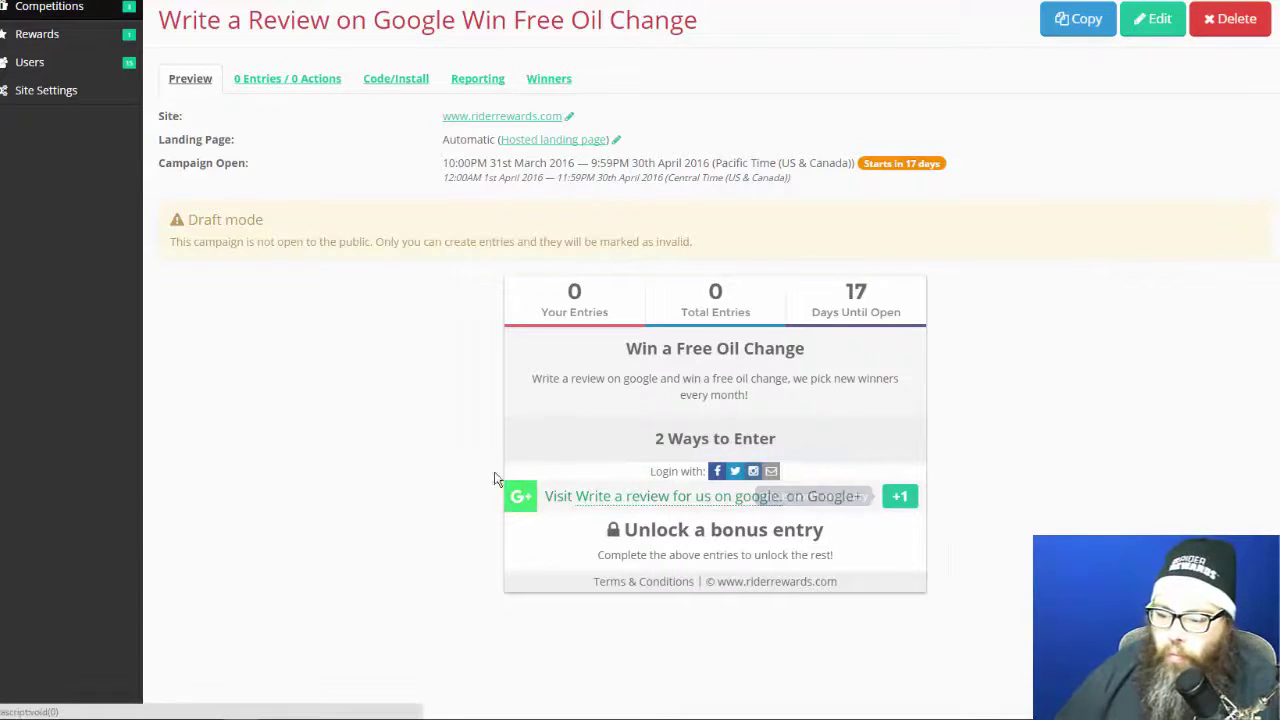
Test the preview's Google+ entry by filling its review form with "More Than Rewards is Awesome!" and a five-star rating.
{"action": "left_click", "coordinate": [904, 506]}
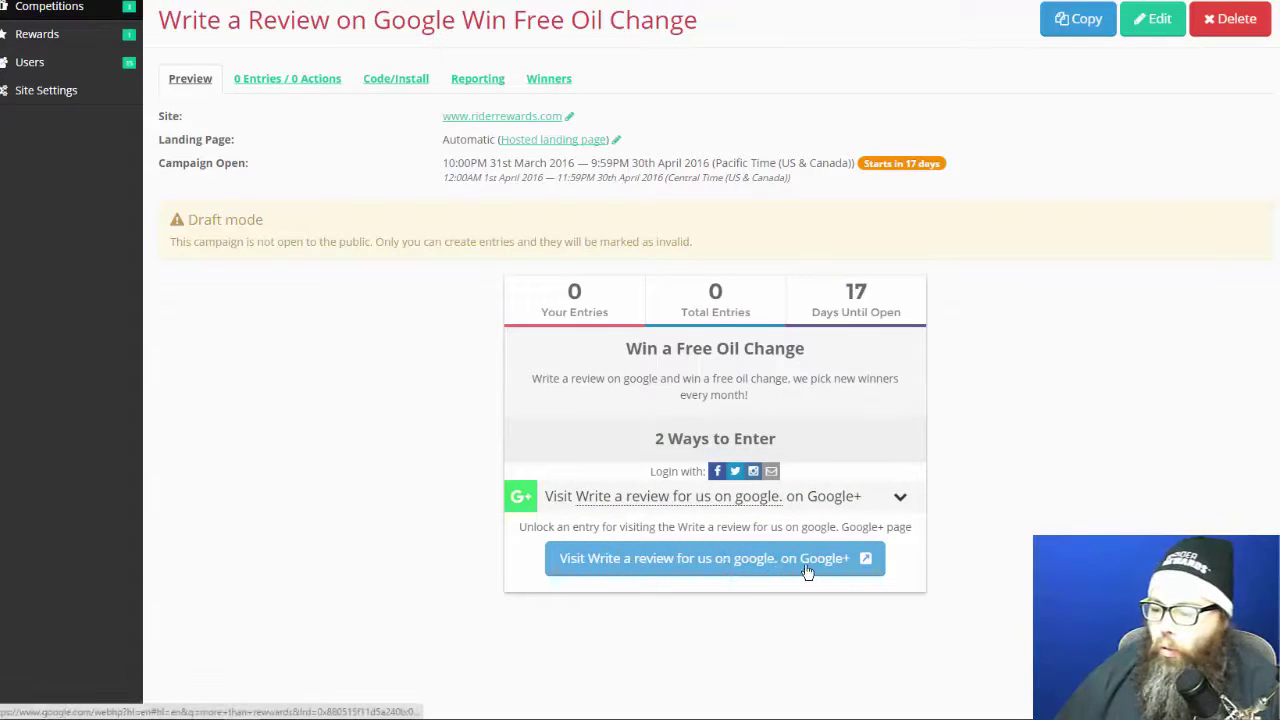
{"action": "left_click", "coordinate": [848, 562]}
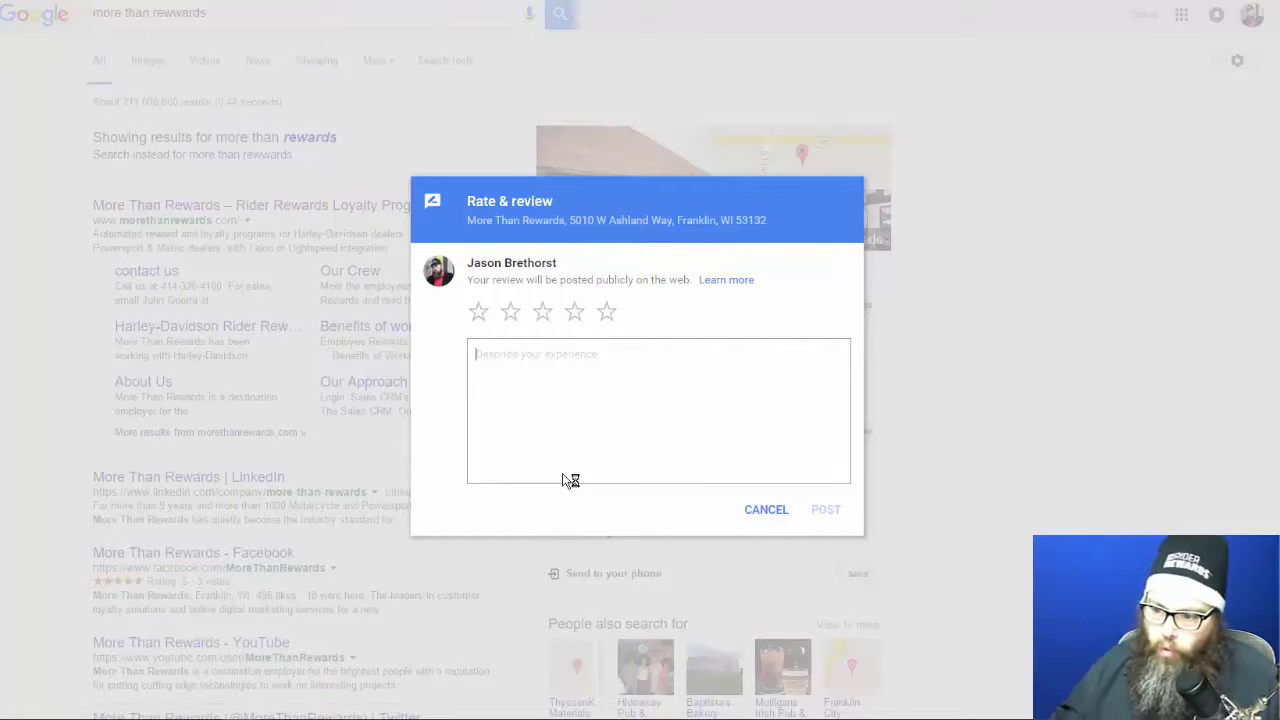
{"action": "left_click", "coordinate": [526, 407]}
{"action": "type", "text": "More Than Rewards is Awesome!"}
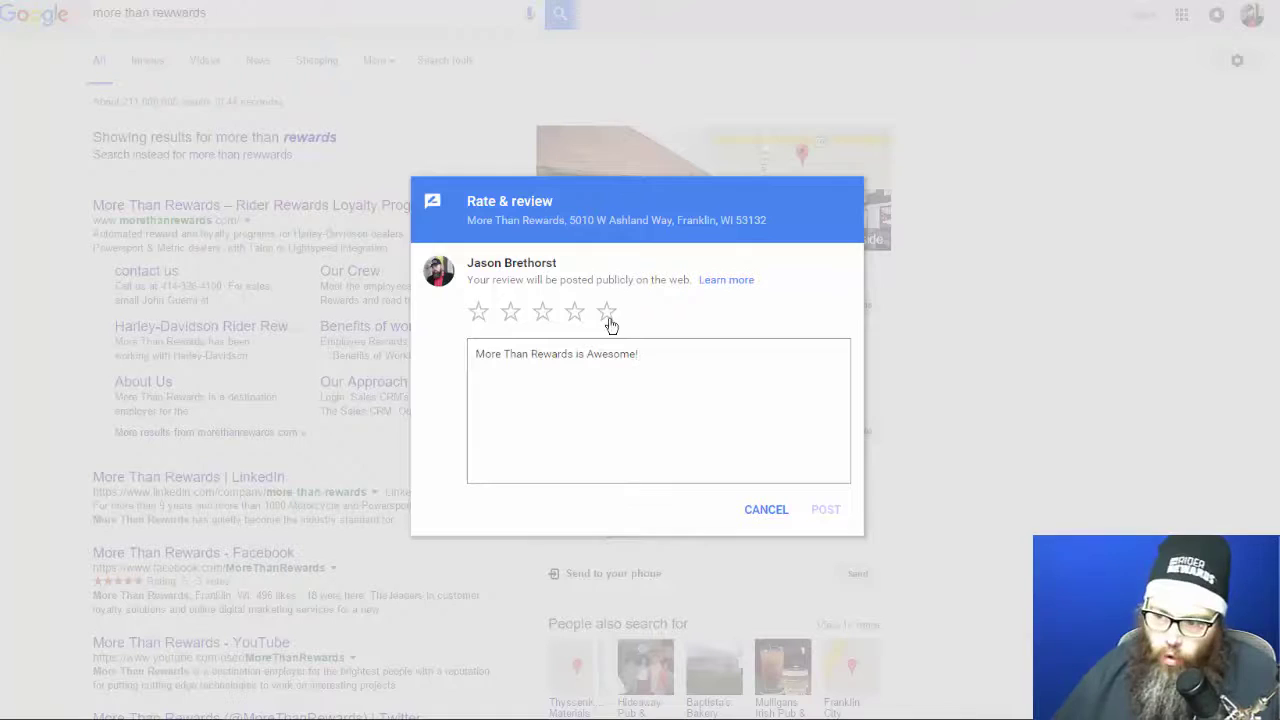
{"action": "left_click", "coordinate": [610, 322]}
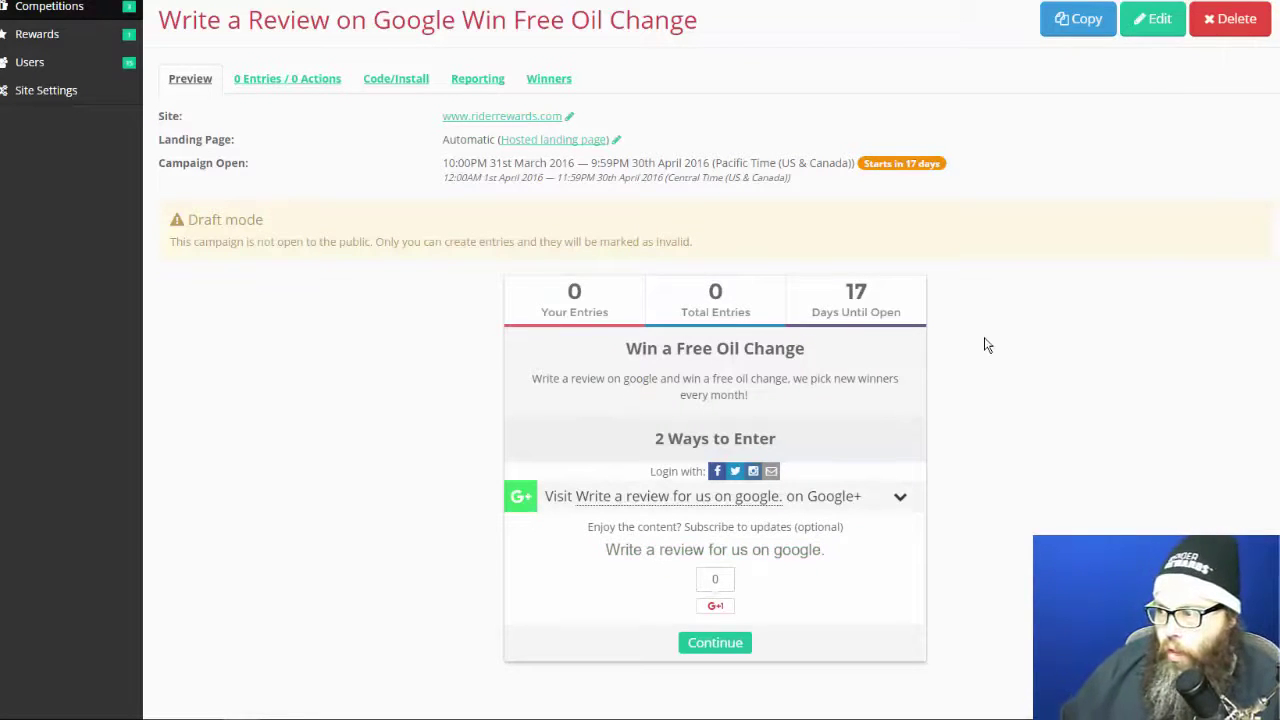
Return to the competitions list and examine the scheduled competitions and the Free Graphic T-Shirt Giveaway's impressions.
{"action": "left_click", "coordinate": [45, 12]}
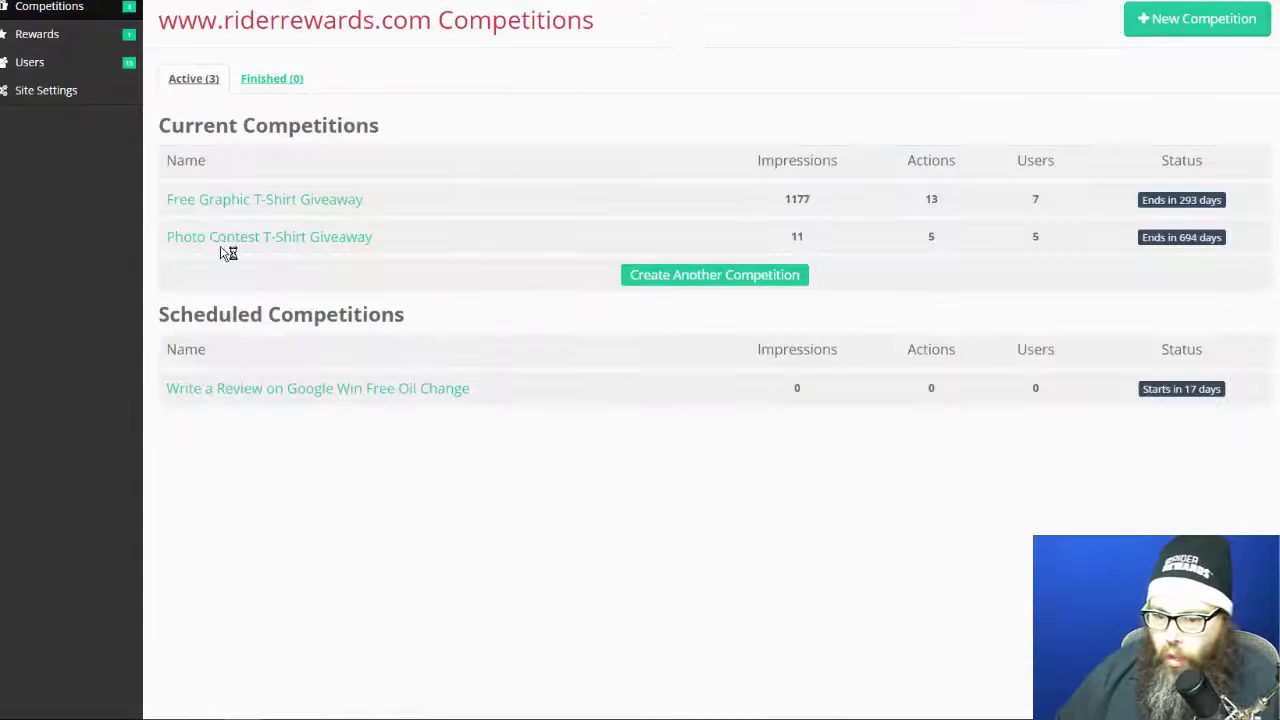
{"action": "left_click_drag", "start_coordinate": [170, 312], "coordinate": [406, 316]}
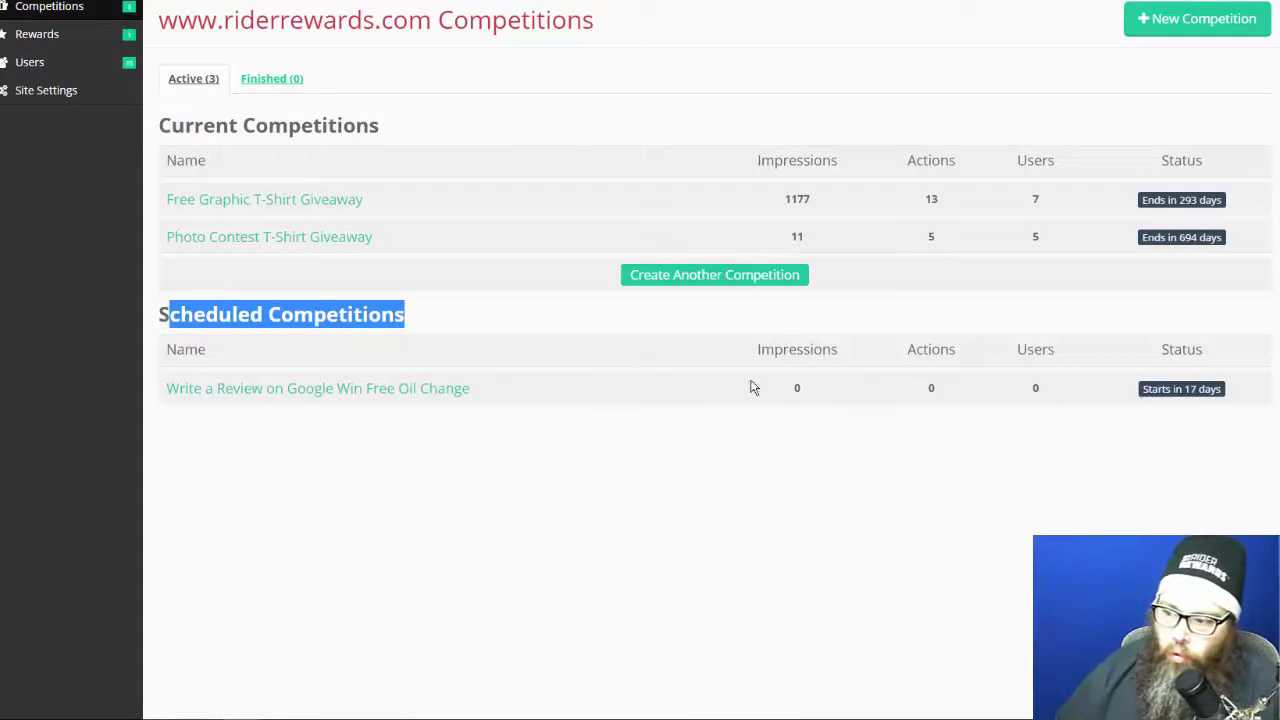
{"action": "left_click", "coordinate": [780, 349]}
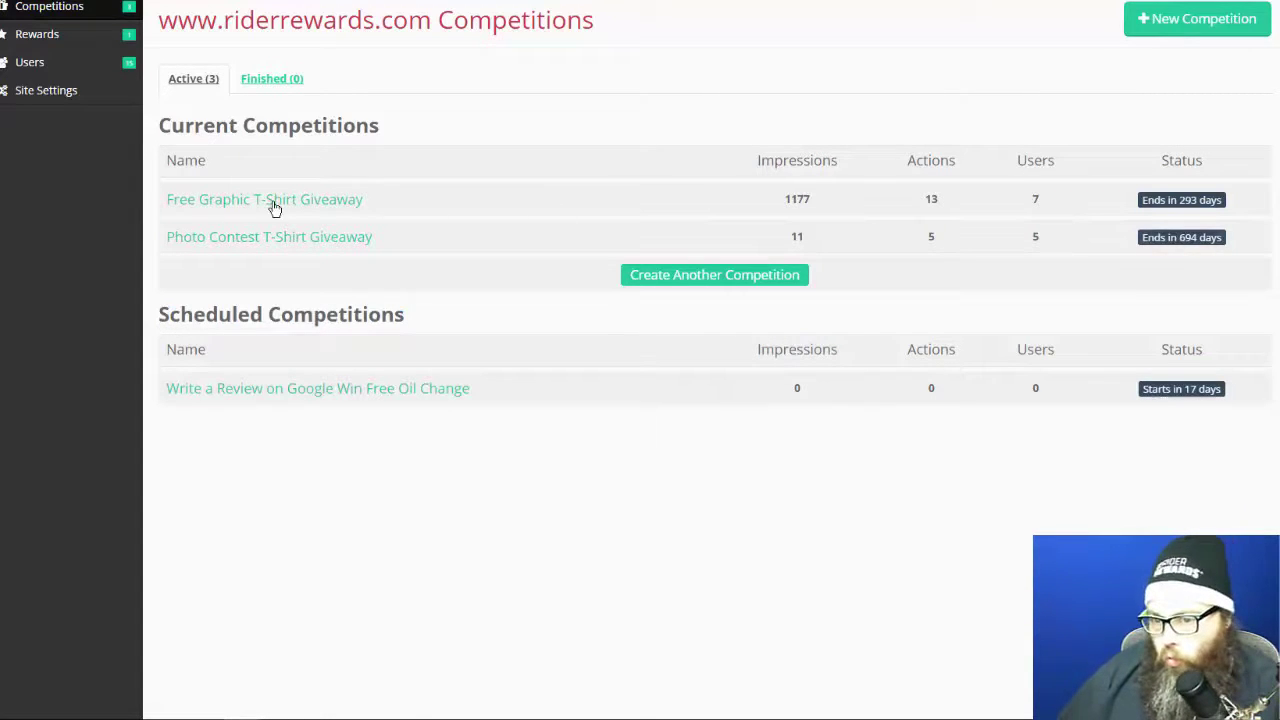
{"action": "double_click", "coordinate": [796, 199]}
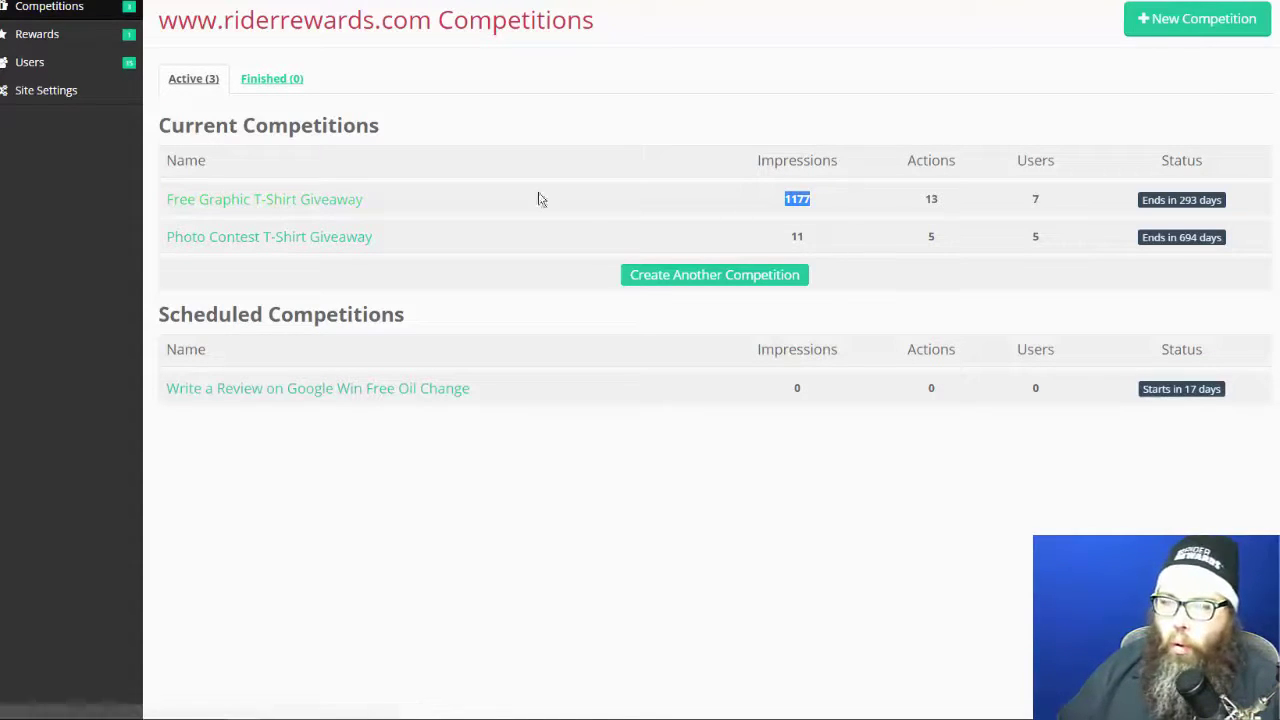
Examine the Free Graphic T-Shirt Giveaway's reporting, including impressions, actions, users, conversion rate and the activity graph.
{"action": "left_click", "coordinate": [223, 200]}
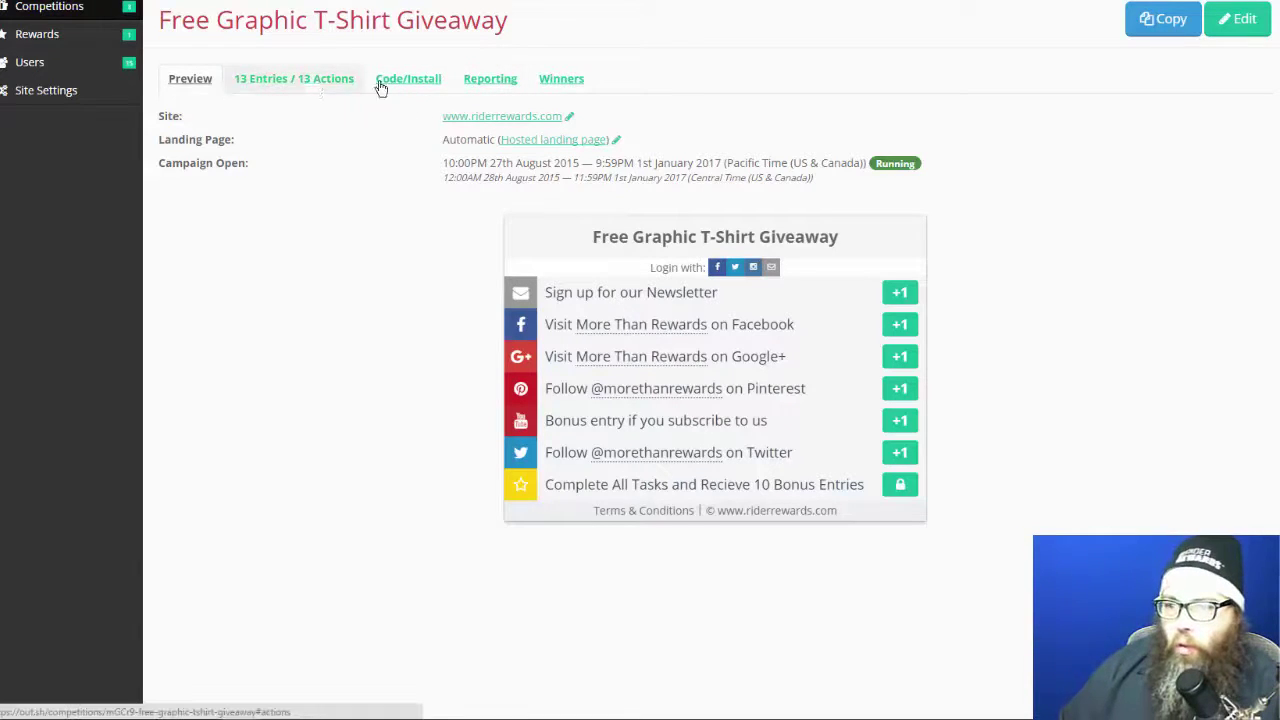
{"action": "left_click", "coordinate": [489, 80]}
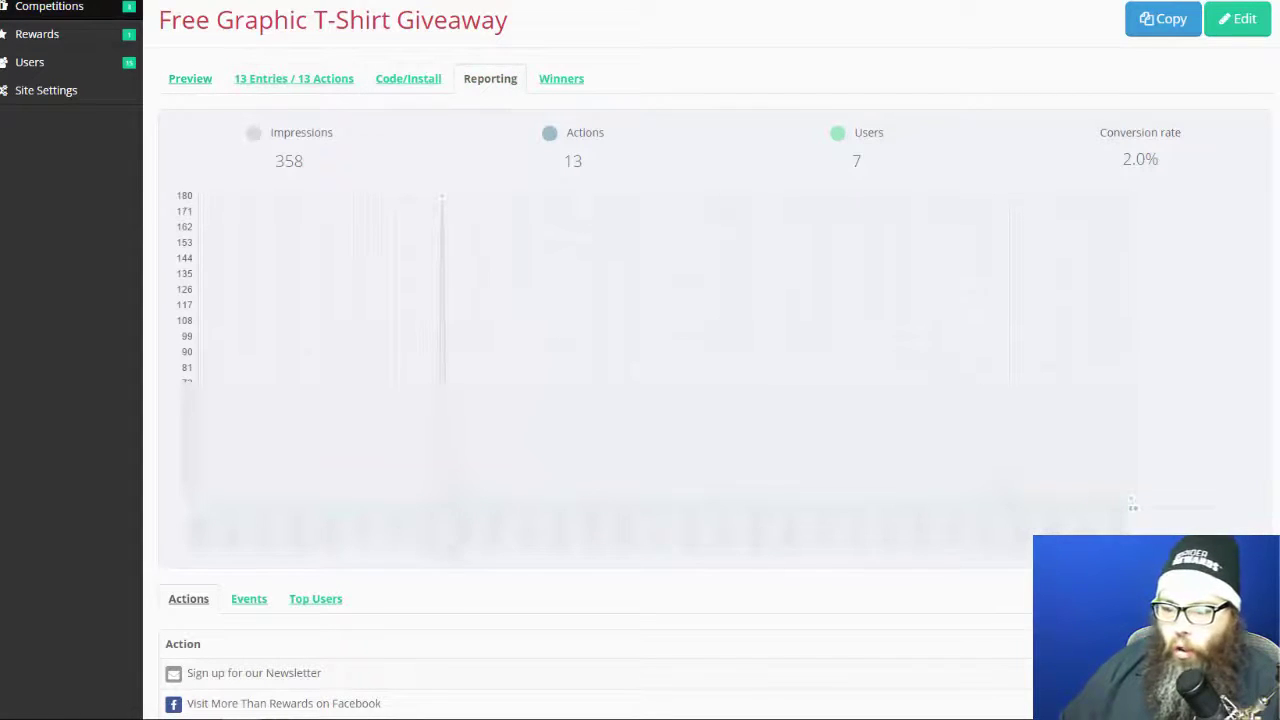
{"action": "scroll", "coordinate": [437, 318], "scroll_direction": "down", "scroll_amount": 2}
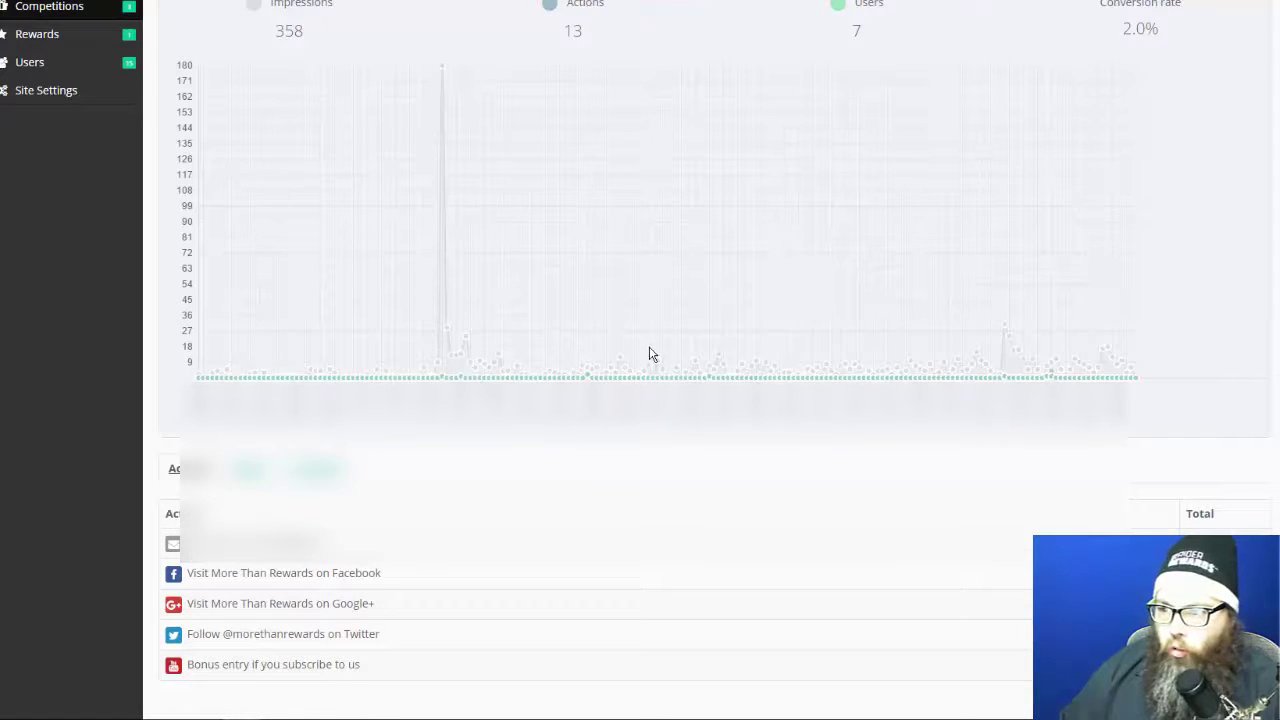
{"action": "scroll", "coordinate": [402, 180], "scroll_direction": "up", "scroll_amount": 1}
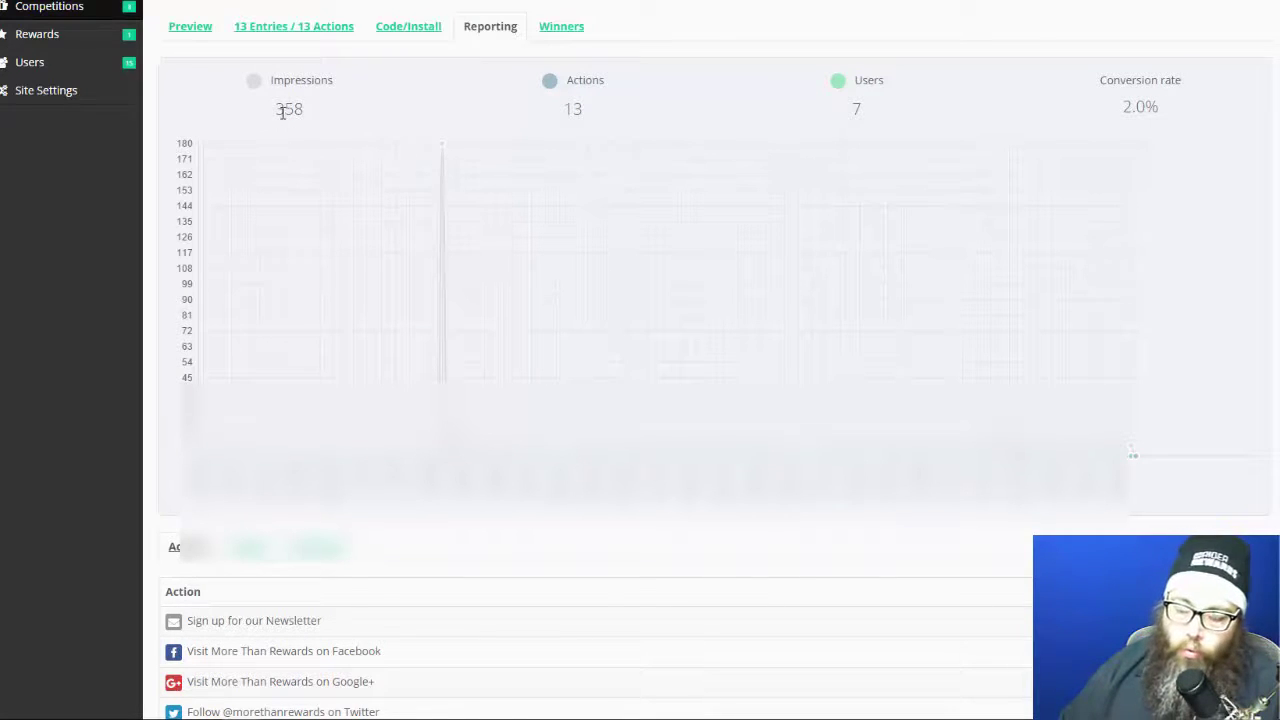
{"action": "double_click", "coordinate": [587, 106]}
{"action": "left_click", "coordinate": [836, 107]}
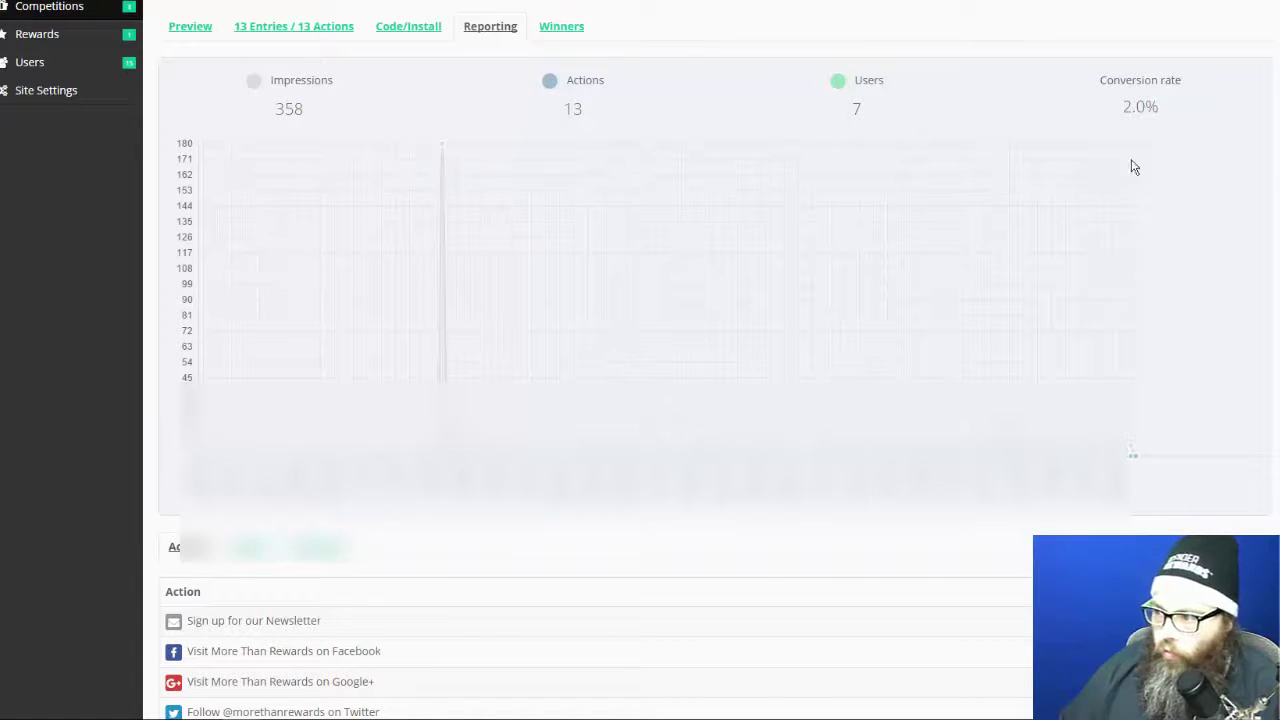
{"action": "left_click_drag", "start_coordinate": [1165, 109], "coordinate": [1103, 118]}
{"action": "scroll", "coordinate": [900, 322], "scroll_direction": "down", "scroll_amount": 1}
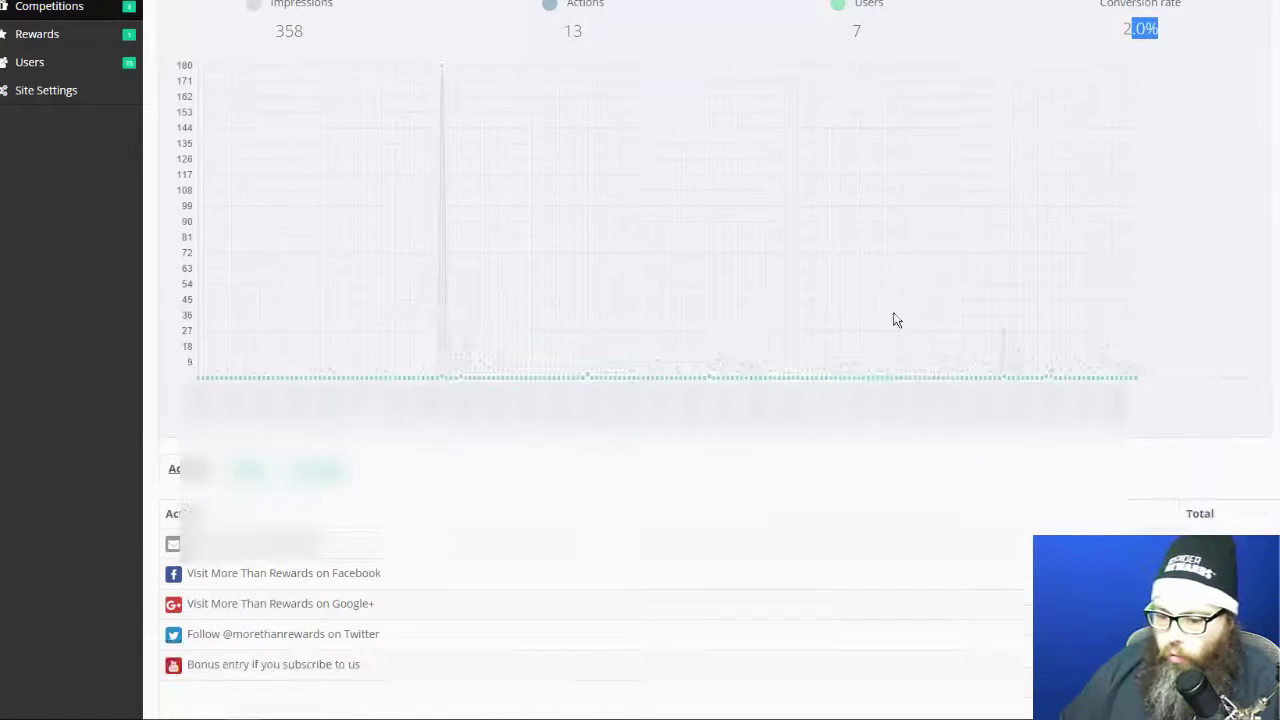
{"action": "left_click", "coordinate": [322, 470]}
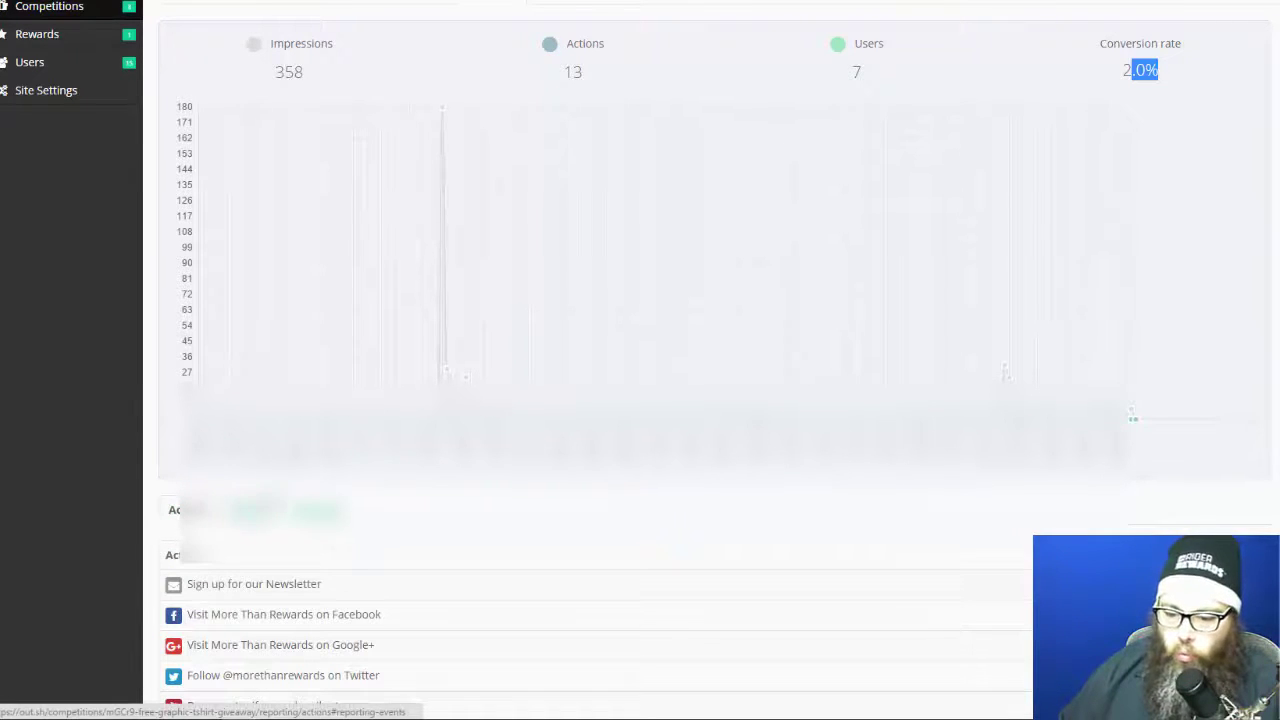
{"action": "scroll", "coordinate": [288, 596], "scroll_direction": "up", "scroll_amount": 1}
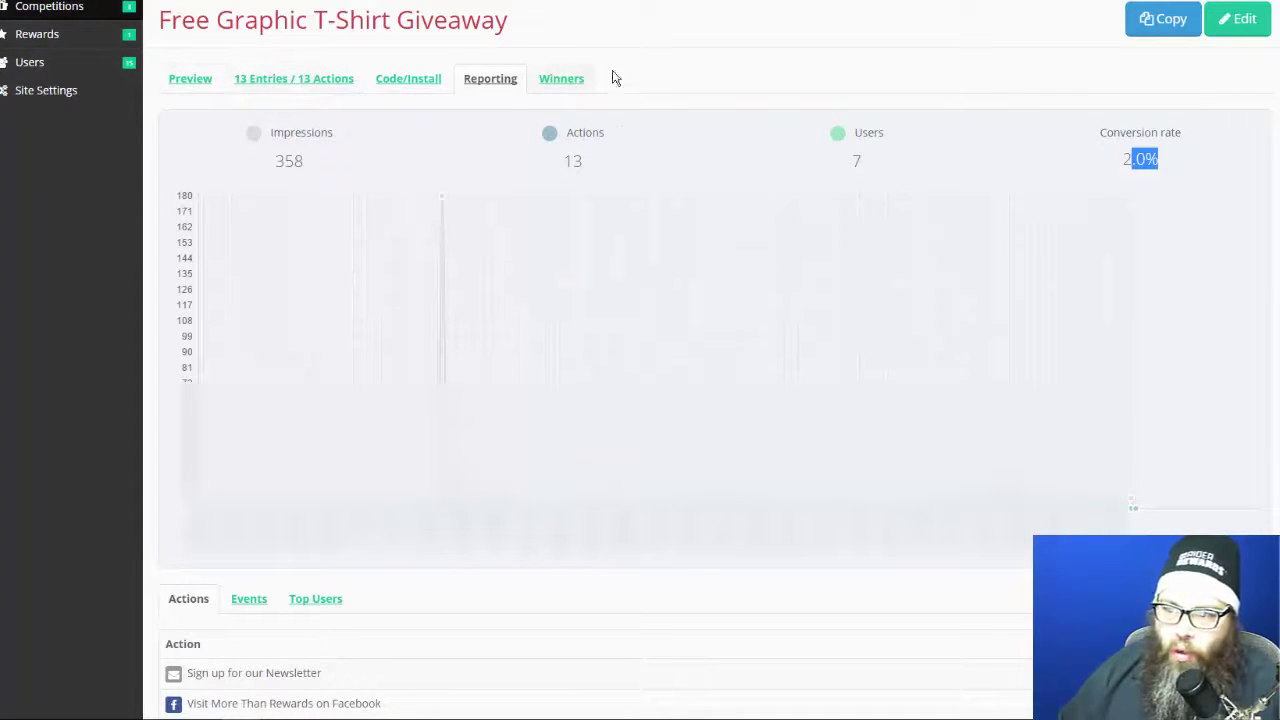
Check the prizes and valid entries in the Free Graphic T-Shirt Giveaway's winners section and try to draw a winner.
{"action": "left_click", "coordinate": [582, 79]}
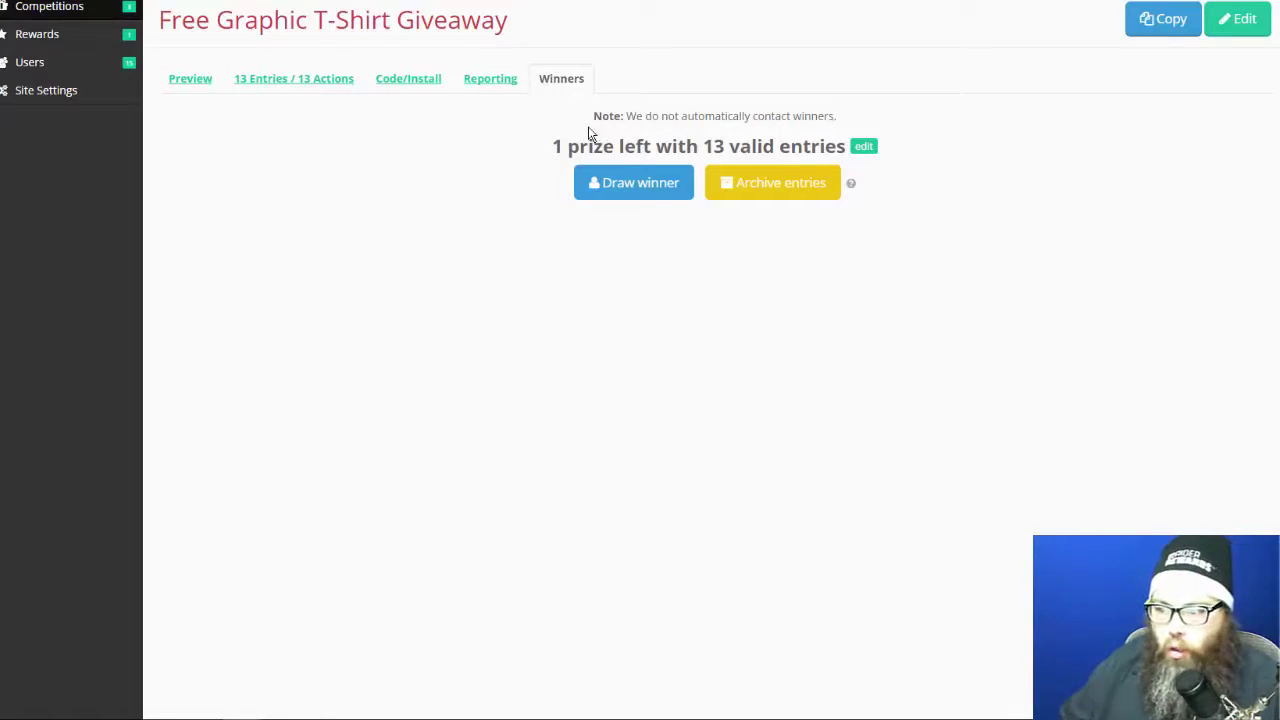
{"action": "left_click_drag", "start_coordinate": [553, 146], "coordinate": [744, 150]}
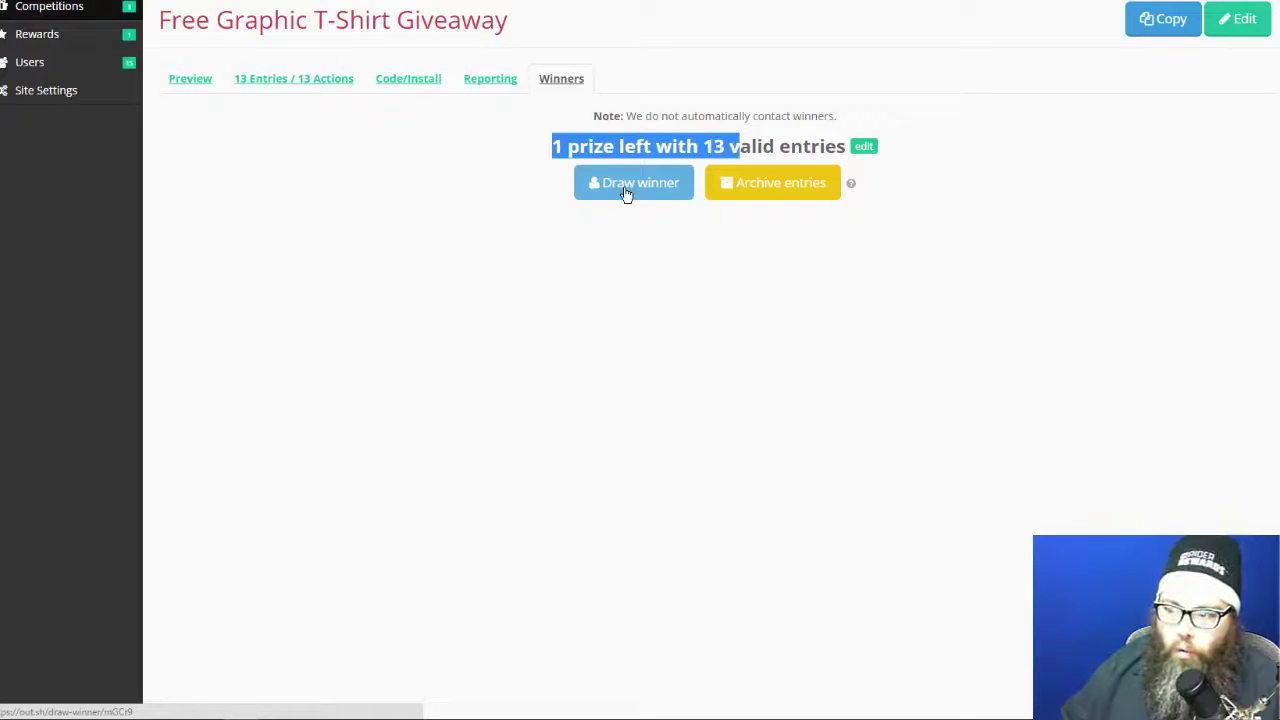
{"action": "left_click", "coordinate": [626, 190]}
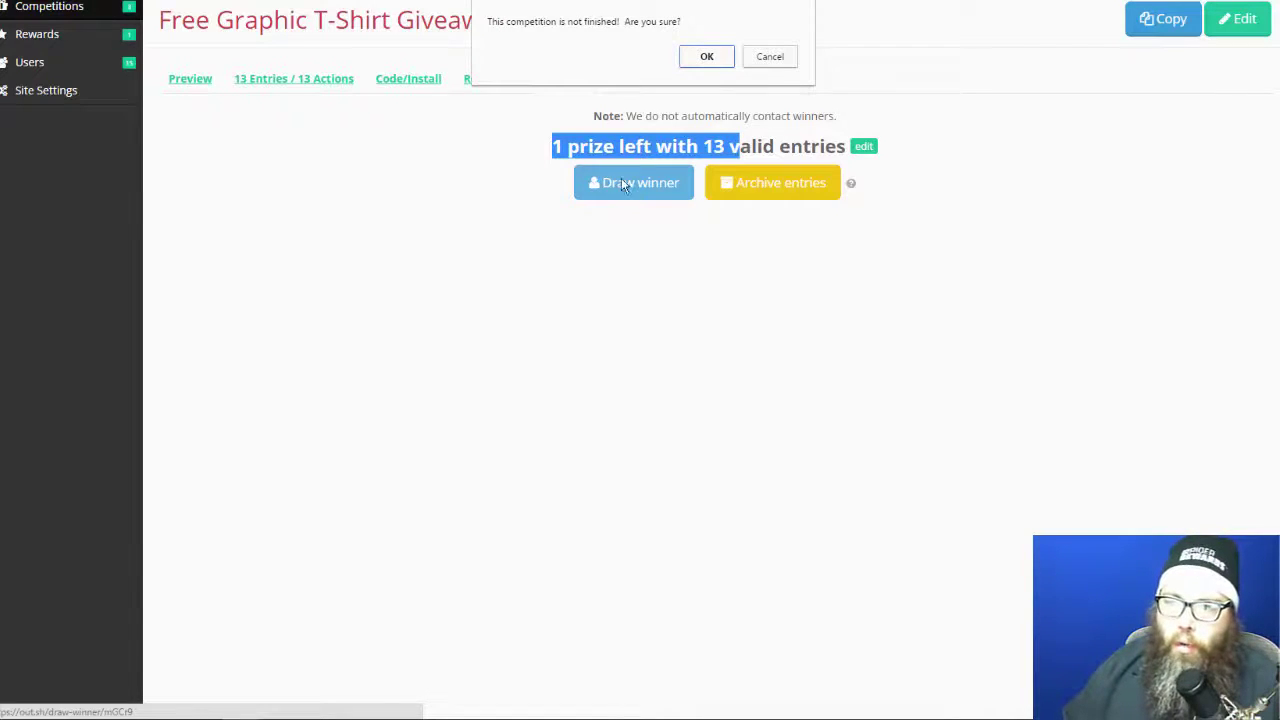
{"action": "left_click", "coordinate": [766, 58]}
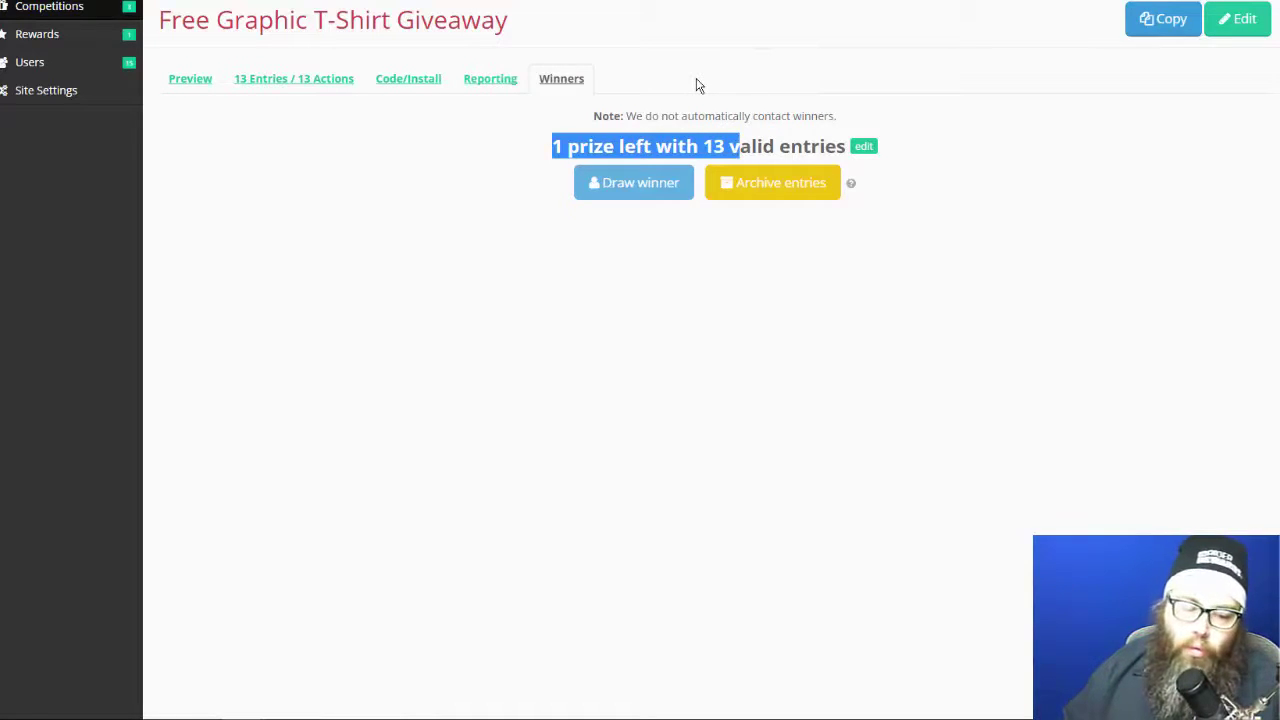
{"action": "left_click", "coordinate": [594, 263]}
{"action": "left_click", "coordinate": [631, 181]}
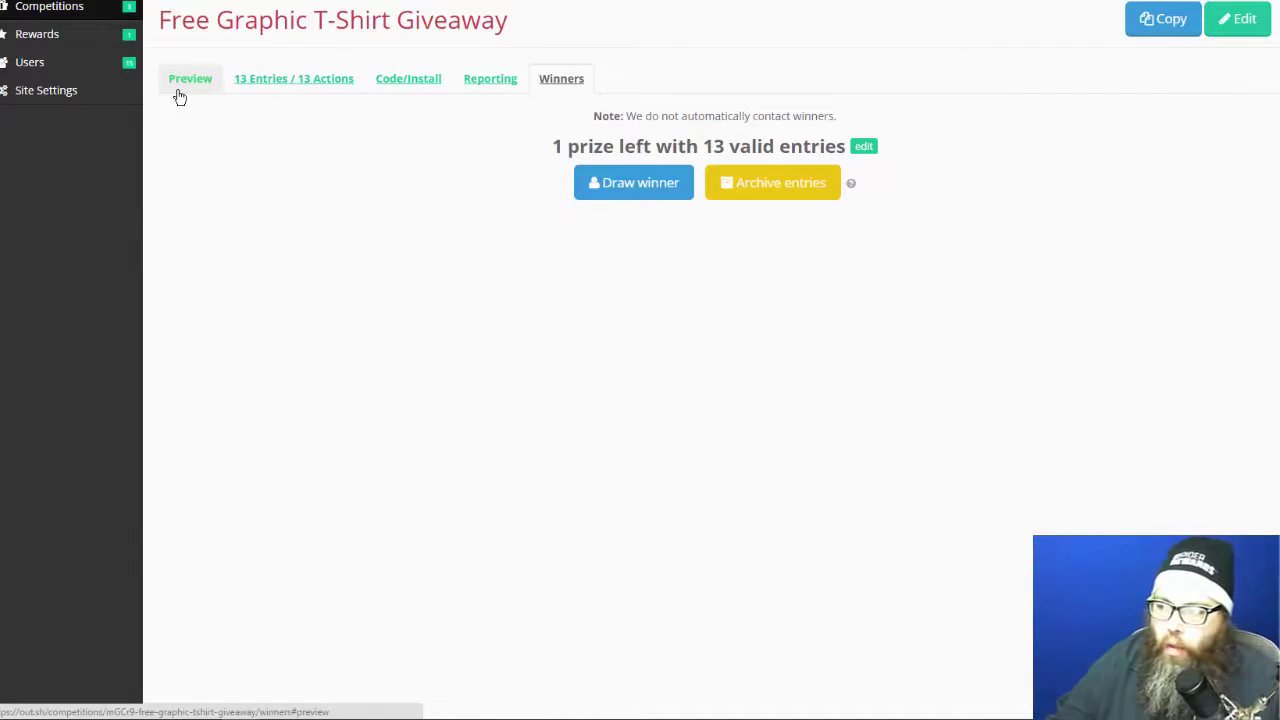
Reopen the scheduled "Write a Review on Google Win Free Oil Change" competition for editing at its How to enter settings.
{"action": "left_click", "coordinate": [42, 14]}
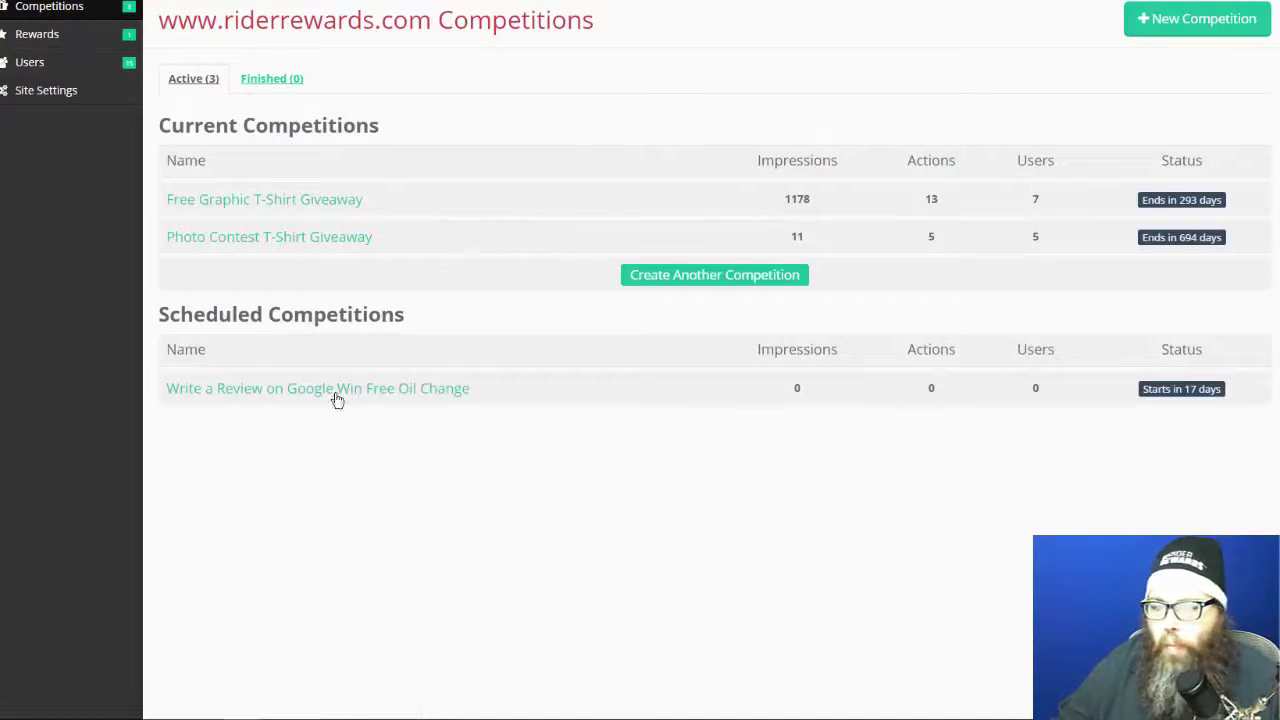
{"action": "left_click", "coordinate": [353, 392]}
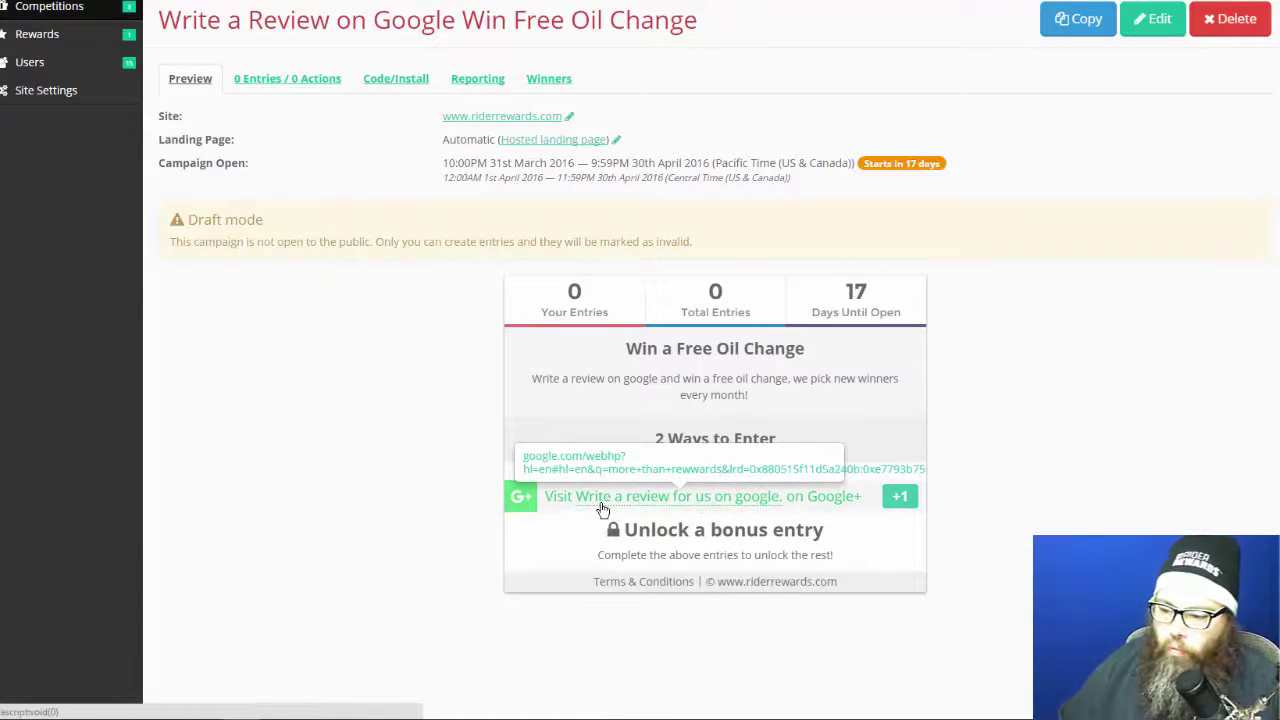
{"action": "left_click", "coordinate": [520, 503]}
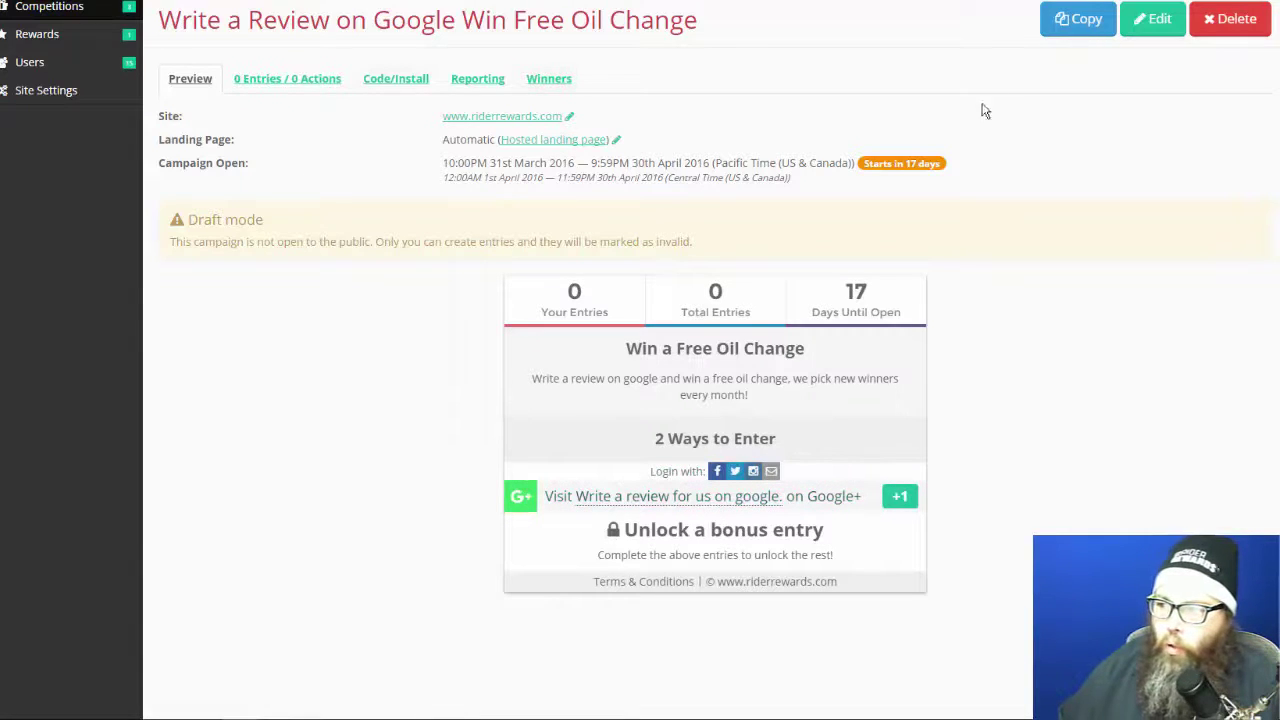
{"action": "left_click", "coordinate": [1158, 19]}
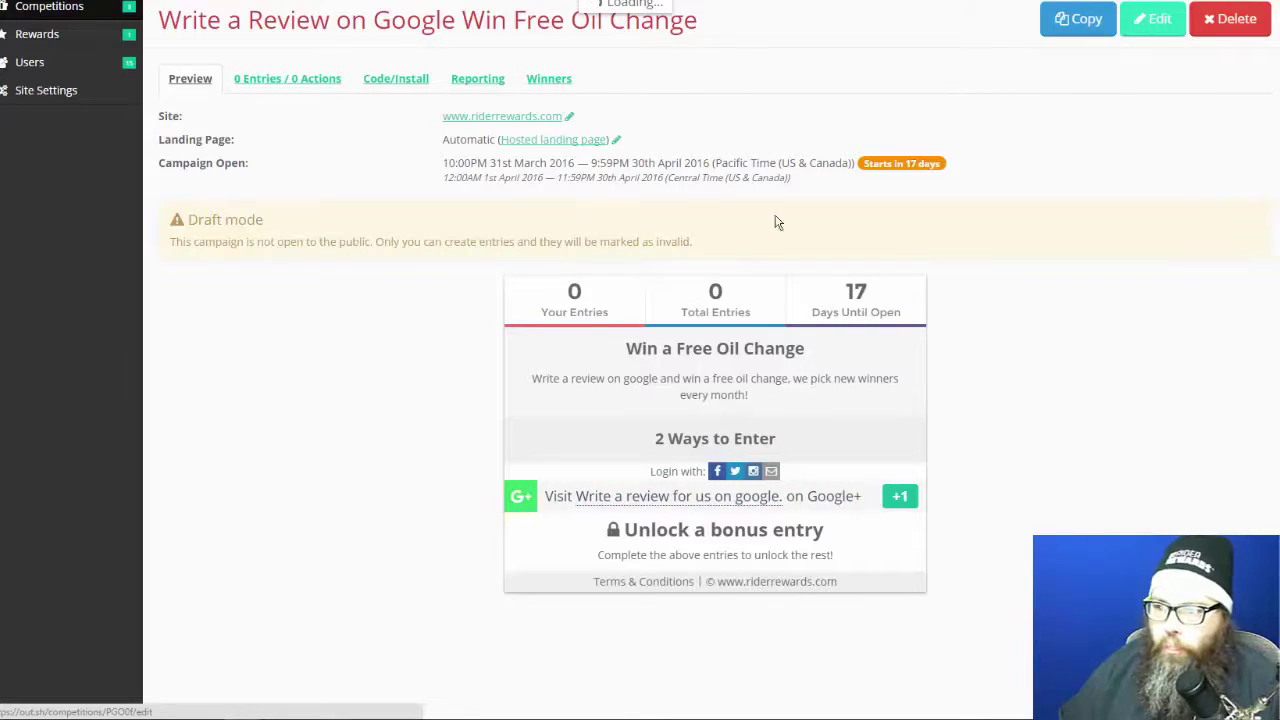
{"action": "left_click", "coordinate": [330, 86]}
{"action": "left_click", "coordinate": [395, 100]}
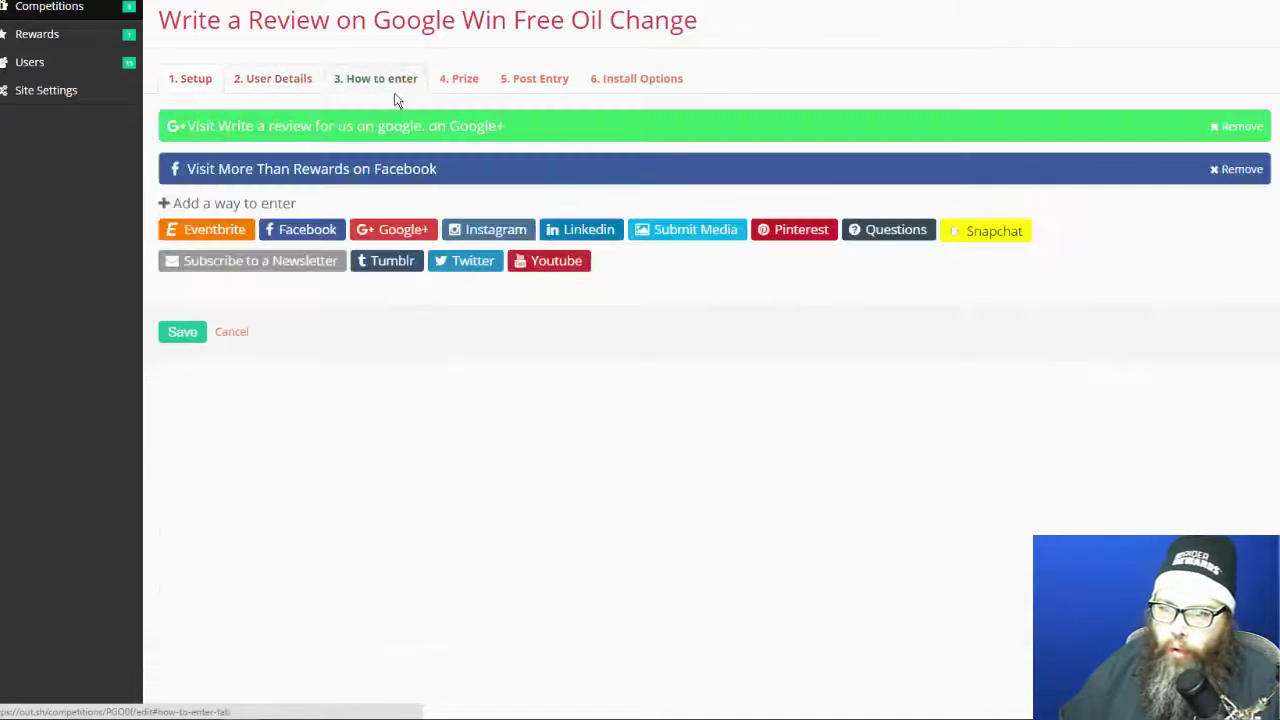
Add a Follow on Pinterest way to enter with the username morethanrewards.
{"action": "left_click", "coordinate": [804, 233]}
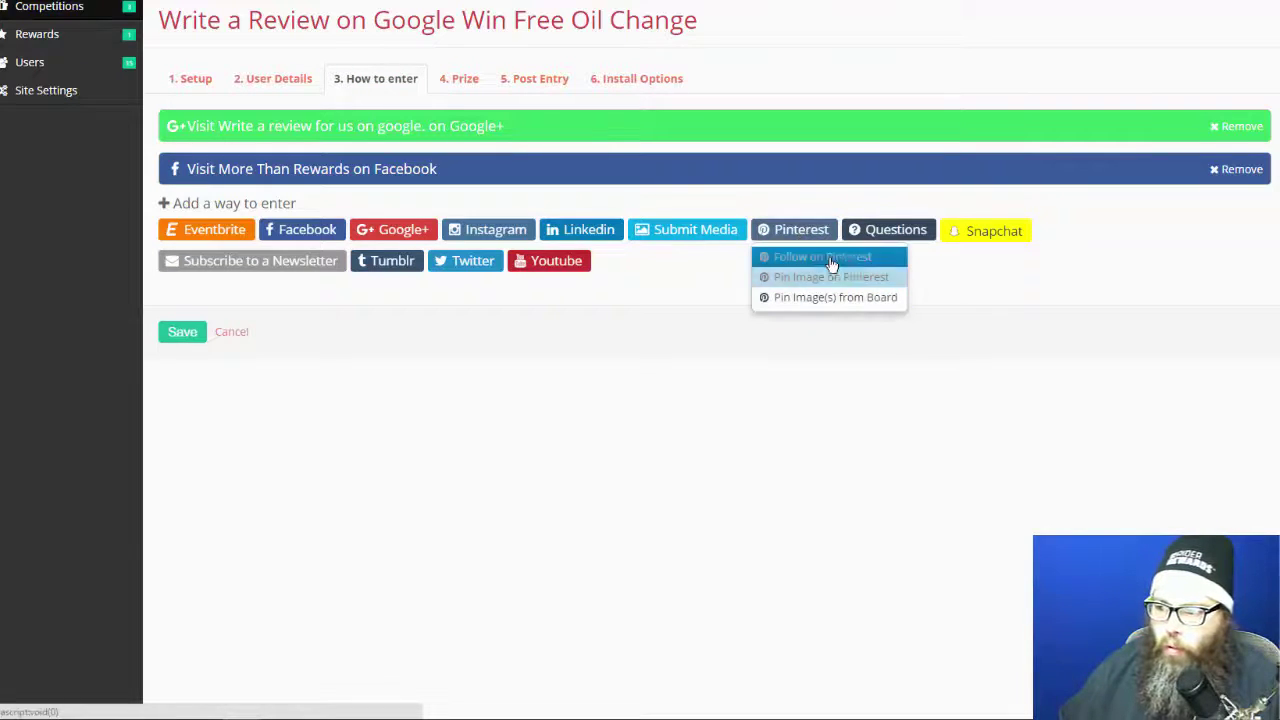
{"action": "left_click", "coordinate": [831, 260]}
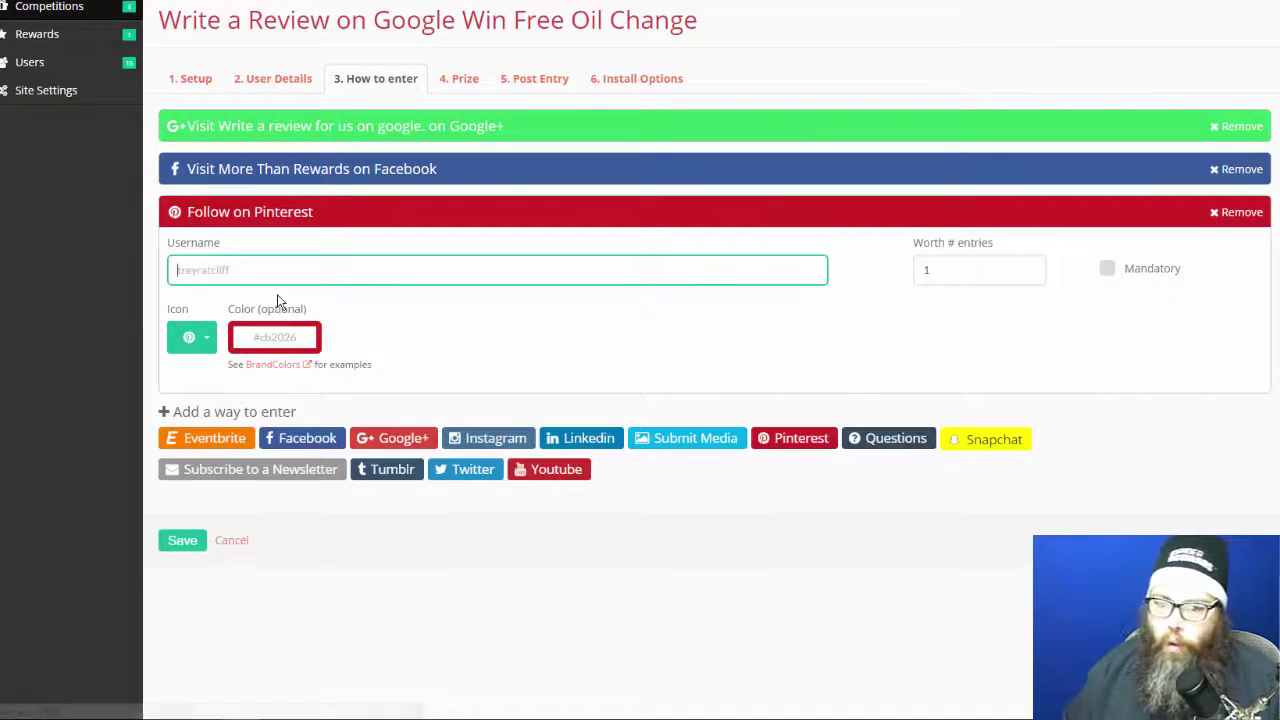
{"action": "type", "text": "morethanrewqardw"}
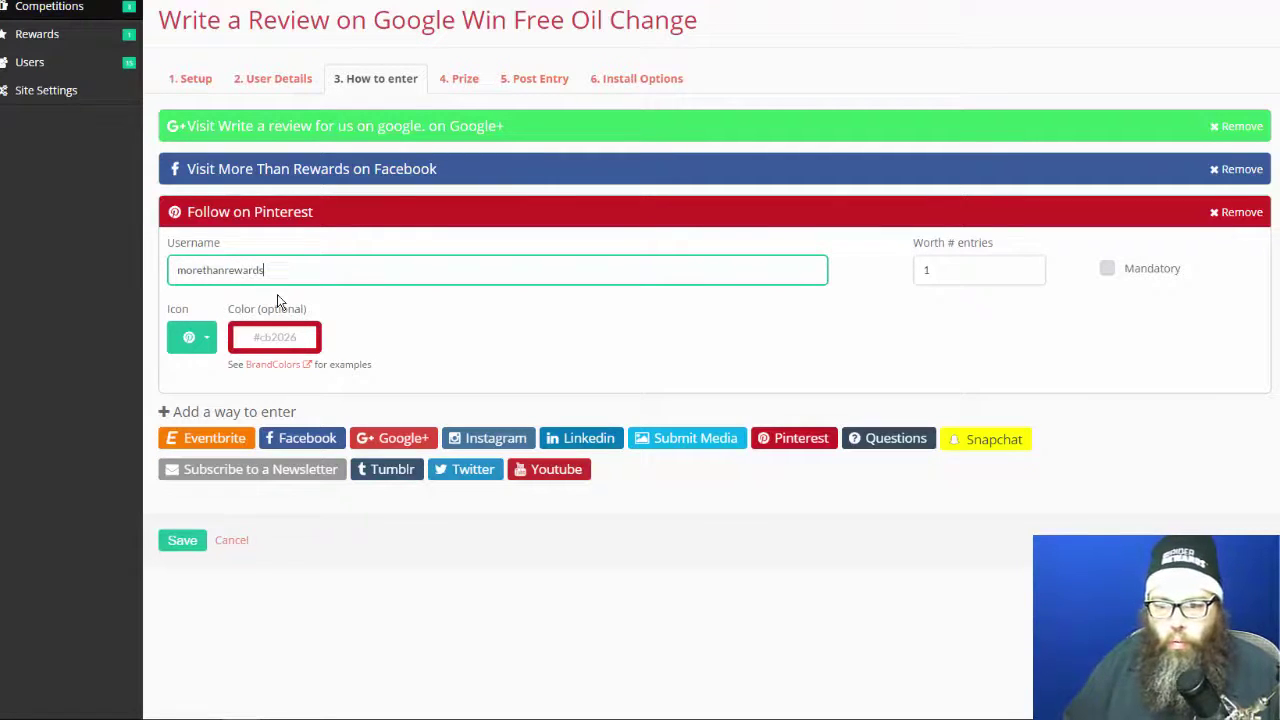
{"action": "key", "text": "Tab"}
Set the Pinterest entry's color to red #ed151c and browse the available icons, keeping the Pinterest one.
{"action": "left_click", "coordinate": [212, 344]}
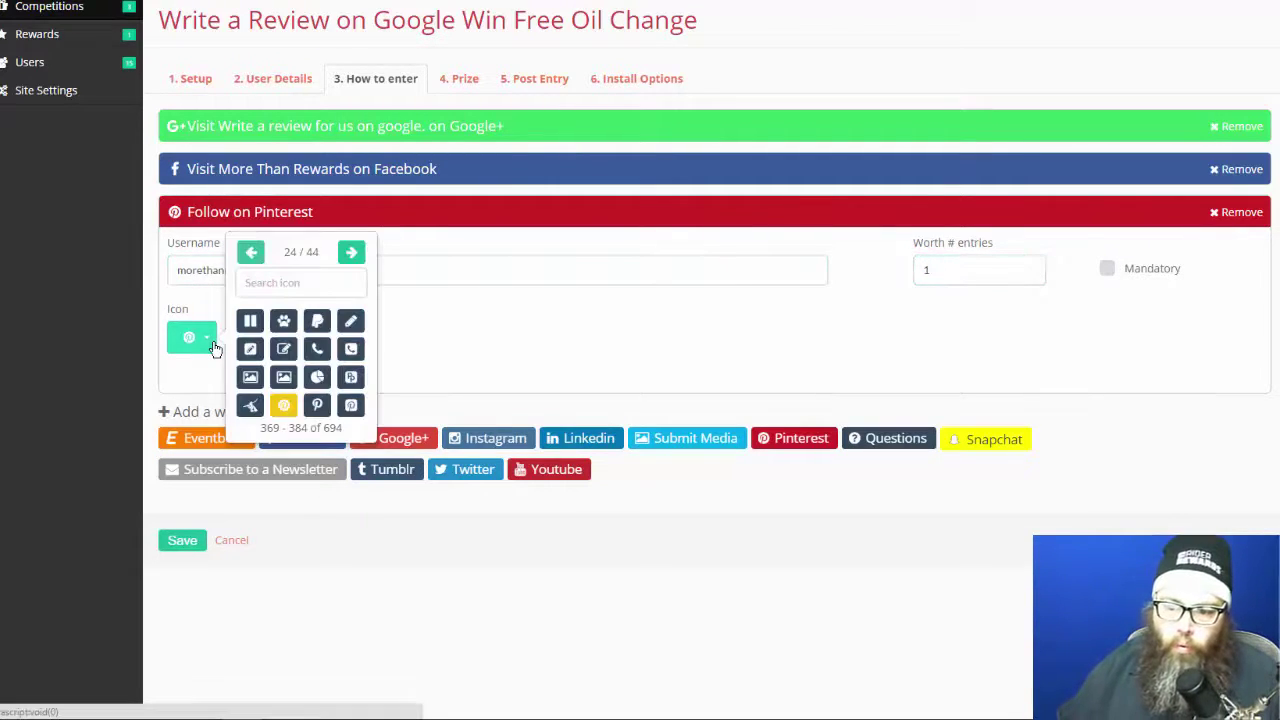
{"action": "left_click", "coordinate": [280, 337]}
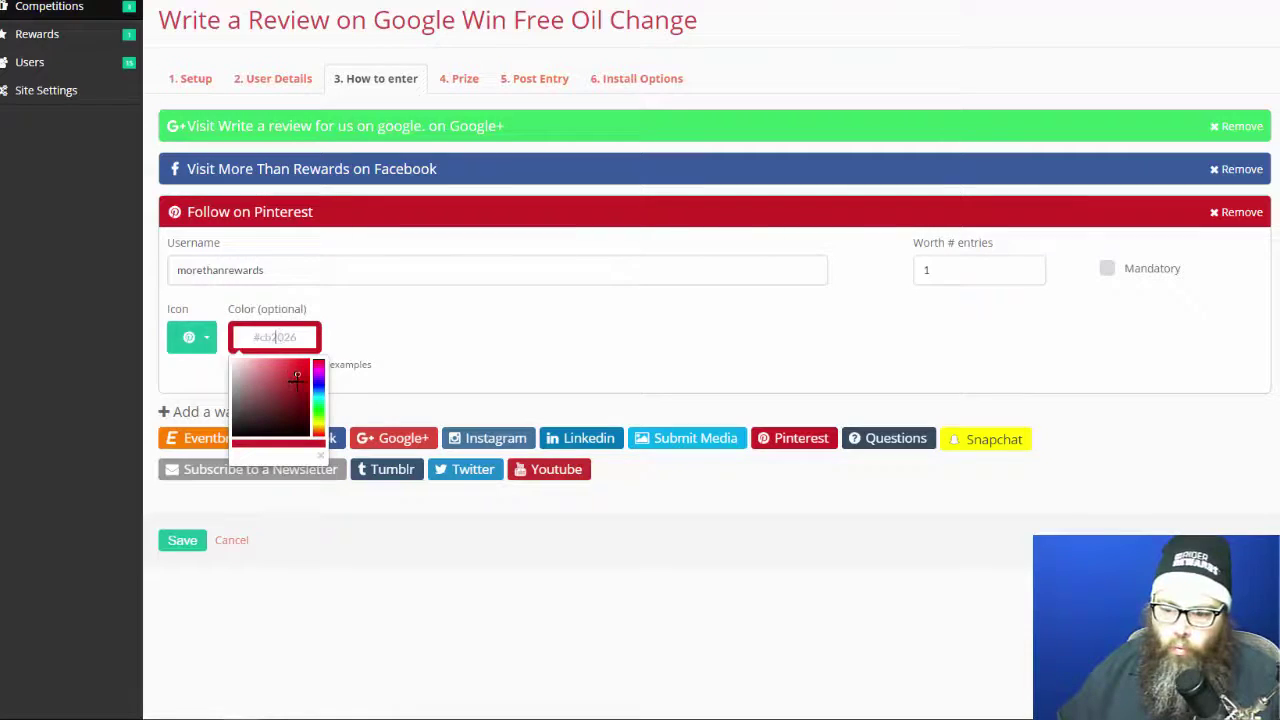
{"action": "left_click", "coordinate": [299, 374]}
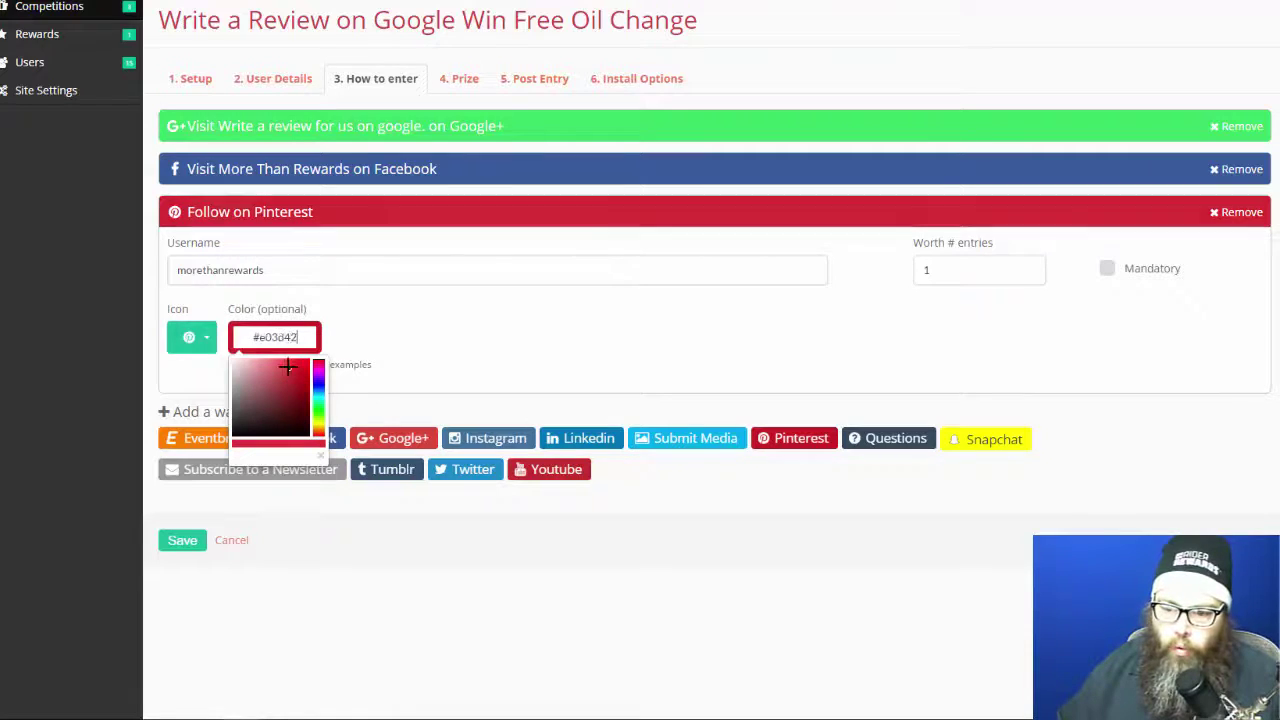
{"action": "left_click", "coordinate": [193, 341]}
{"action": "left_click", "coordinate": [351, 252]}
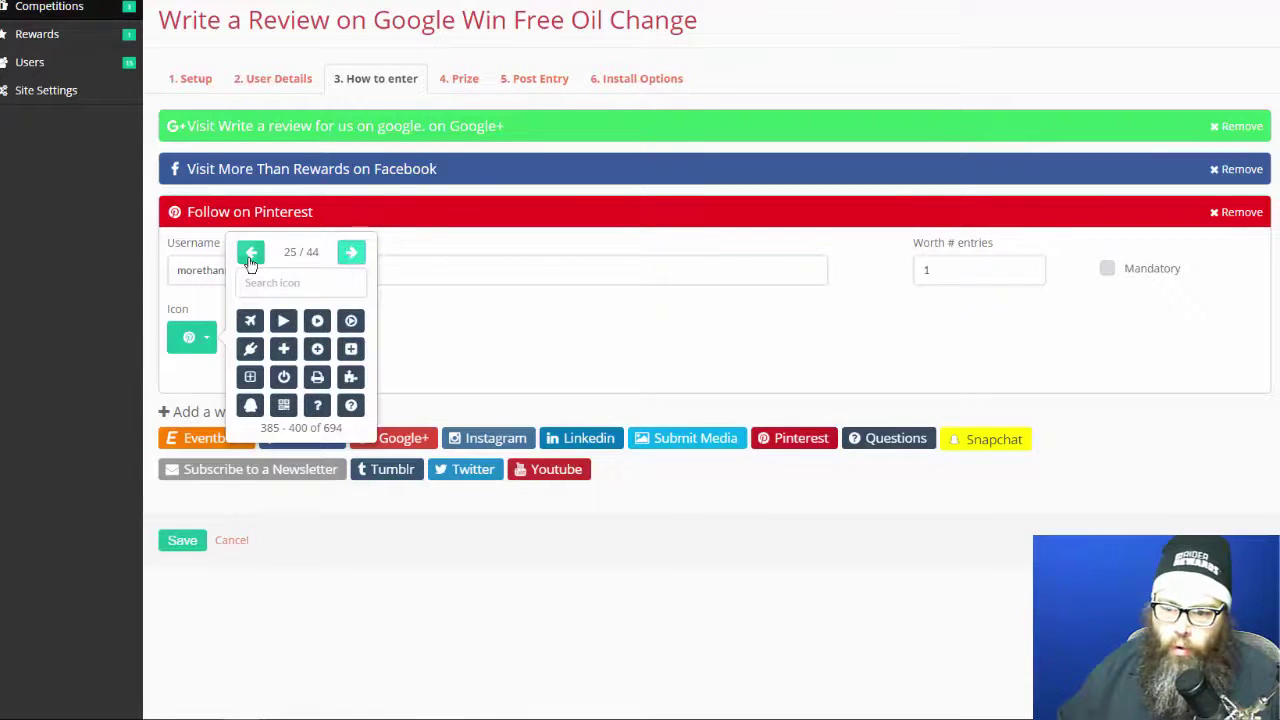
{"action": "left_click", "coordinate": [250, 260]}
{"action": "left_click", "coordinate": [399, 381]}
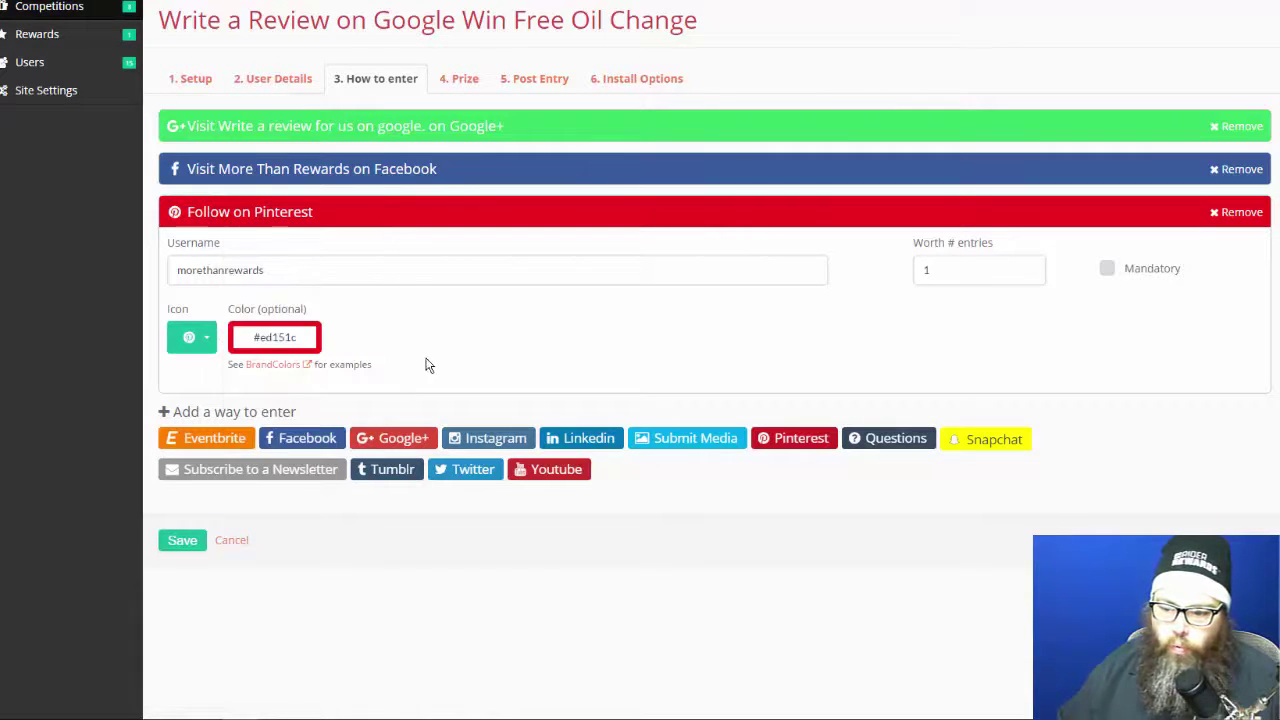
Add a Subscribe to a Newsletter way to enter, save the competition and check its preview.
{"action": "left_click", "coordinate": [181, 542]}
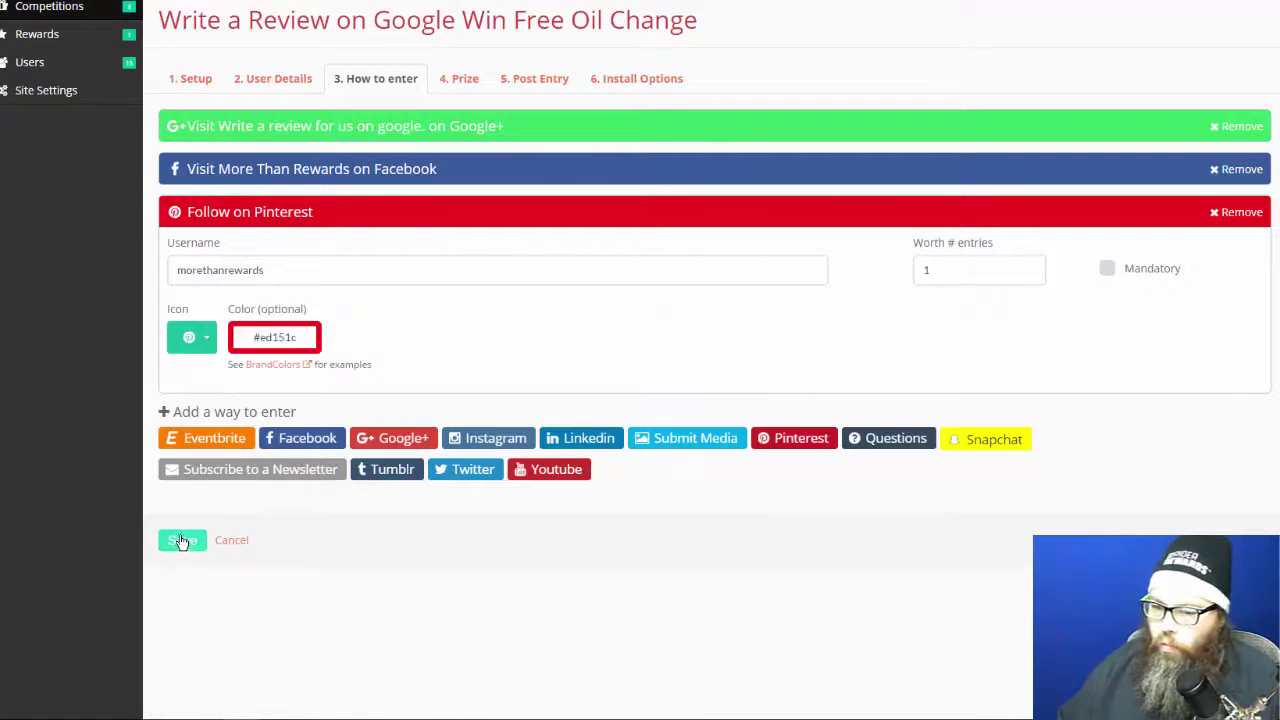
{"action": "left_click", "coordinate": [262, 470]}
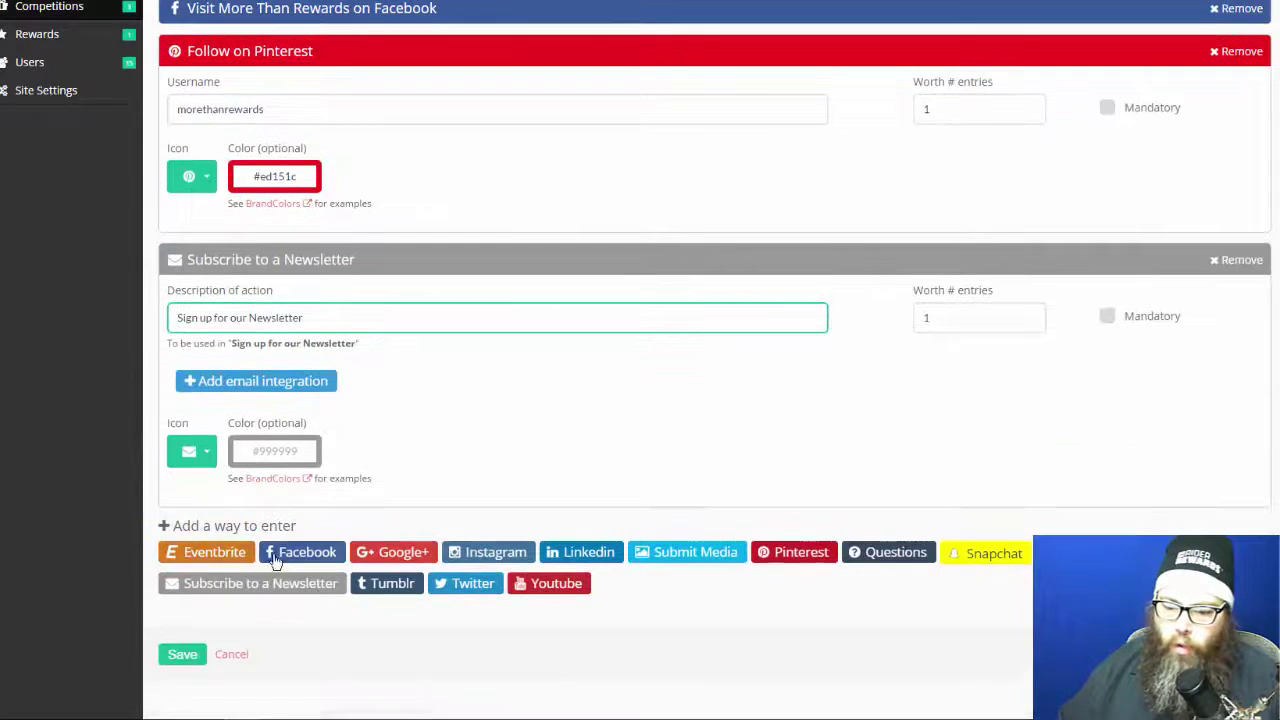
{"action": "left_click", "coordinate": [181, 653]}
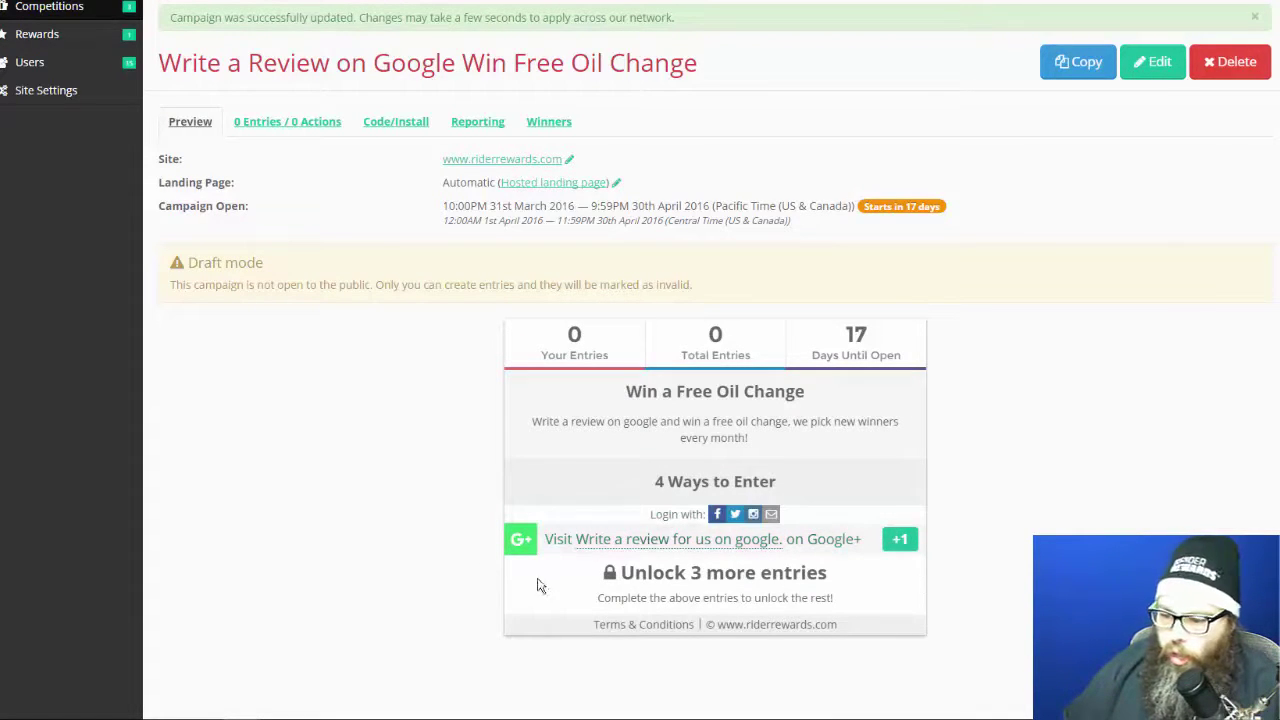
{"action": "scroll", "coordinate": [689, 490], "scroll_direction": "down", "scroll_amount": 1}
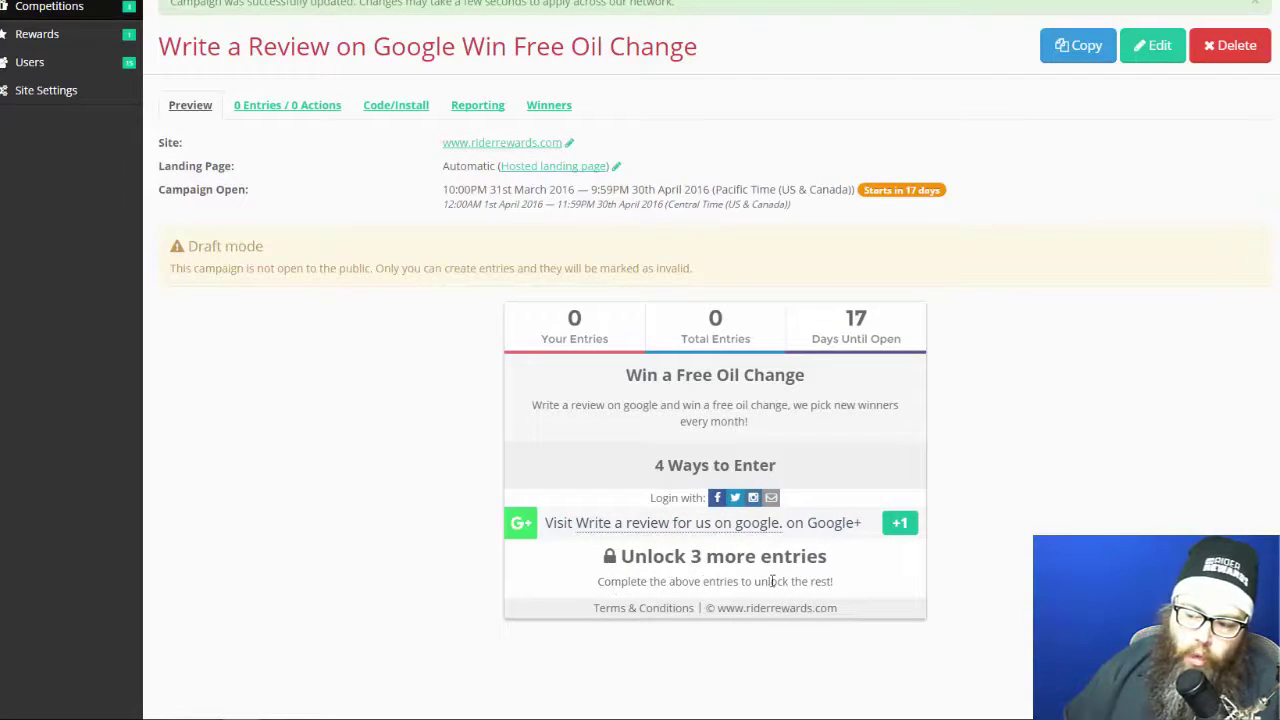
Reopen the competition for editing, make the Google review entry non-mandatory, save and check the preview.
{"action": "left_click", "coordinate": [1146, 47]}
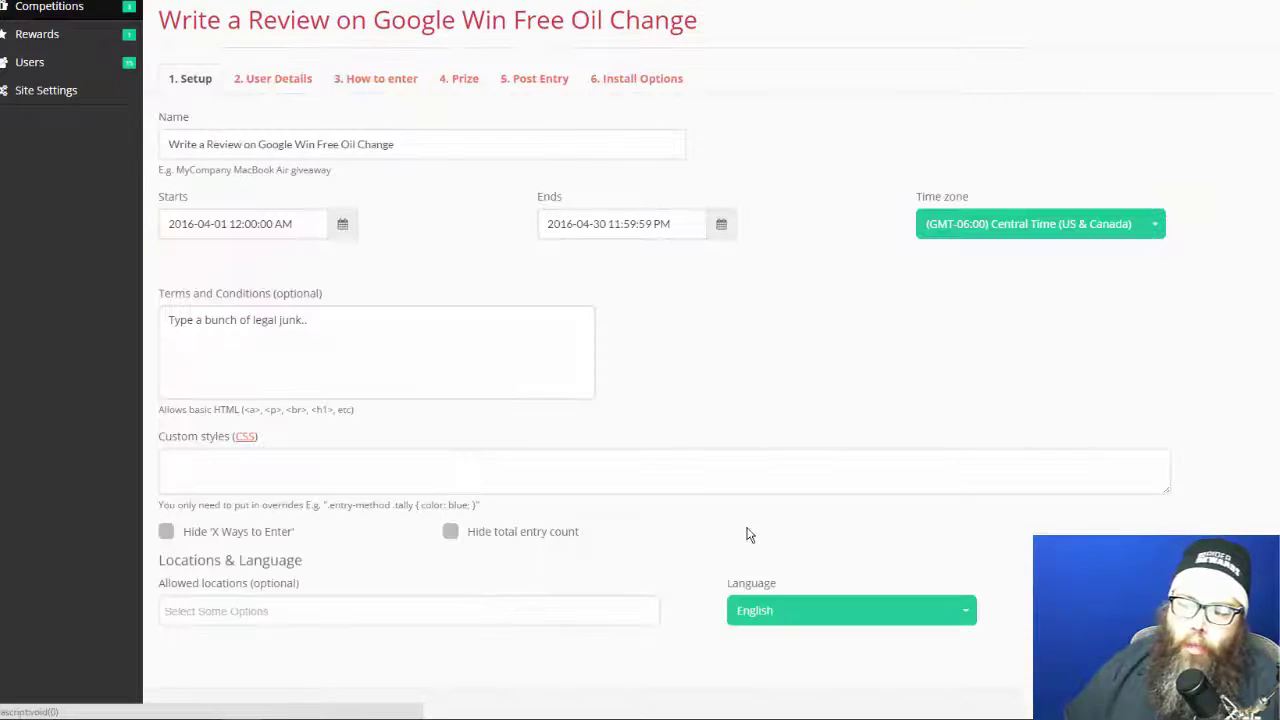
{"action": "left_click", "coordinate": [295, 80]}
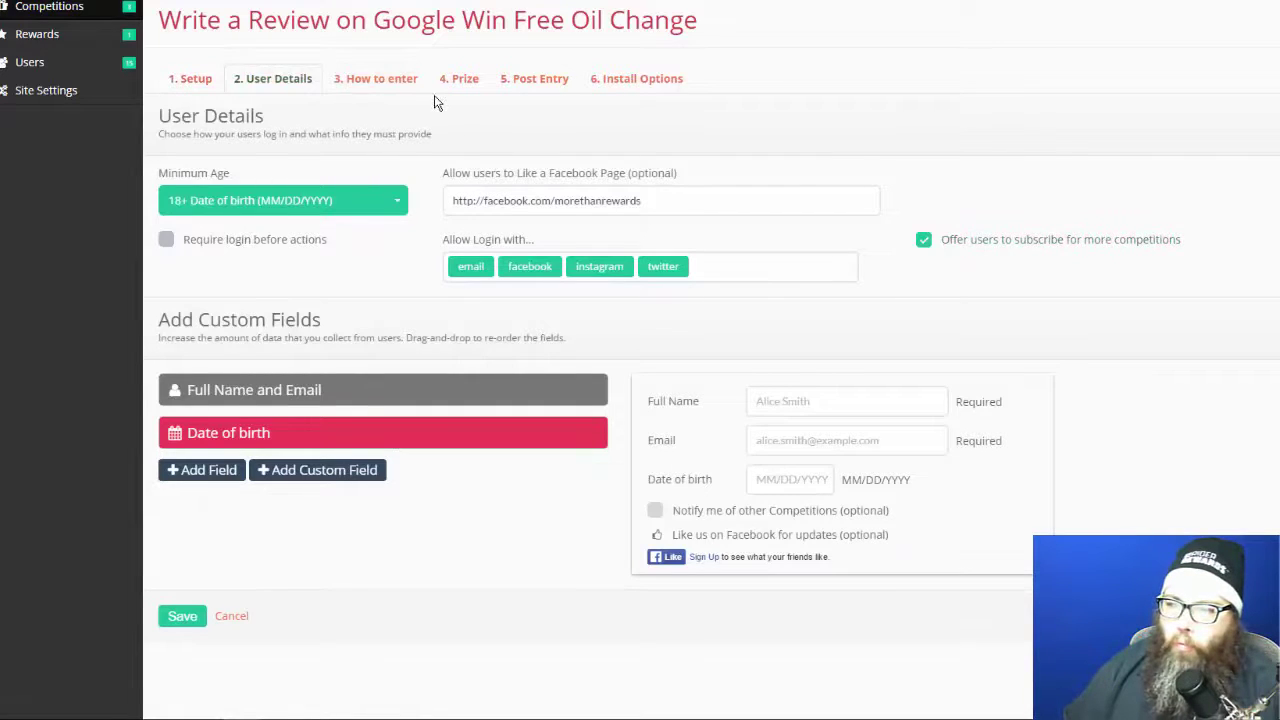
{"action": "left_click", "coordinate": [387, 85]}
{"action": "left_click", "coordinate": [349, 127]}
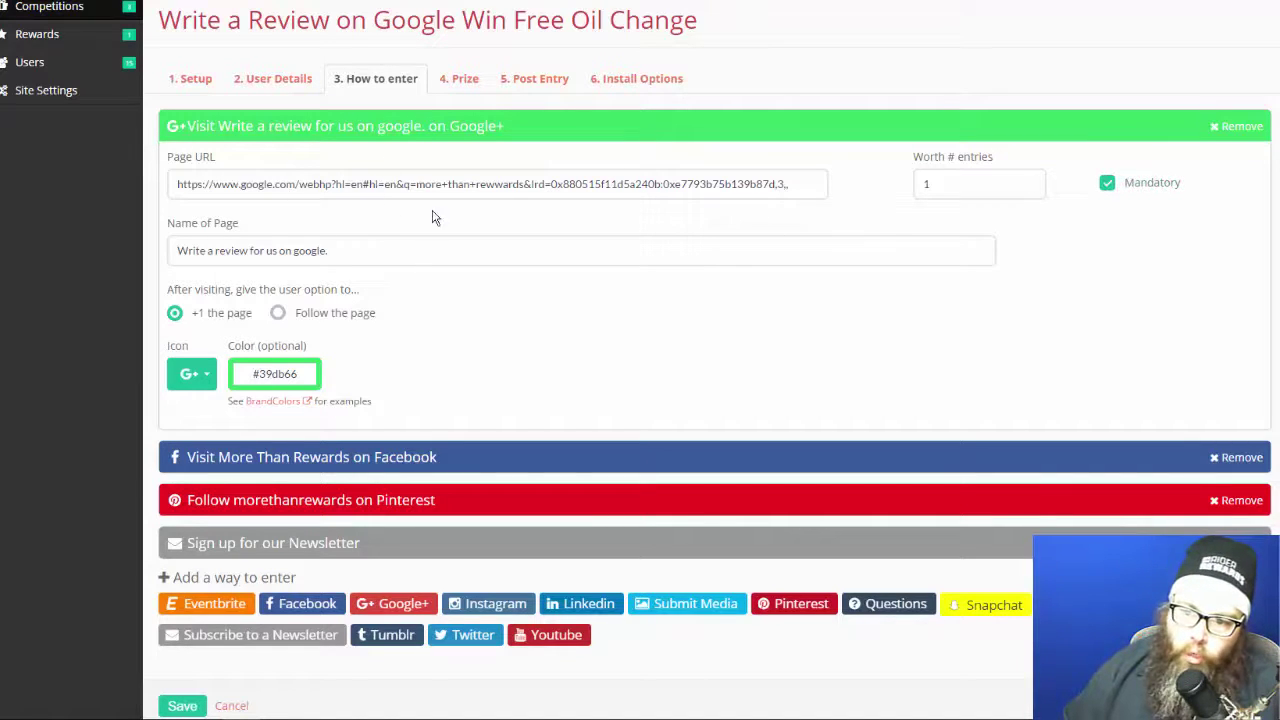
{"action": "left_click", "coordinate": [1110, 194]}
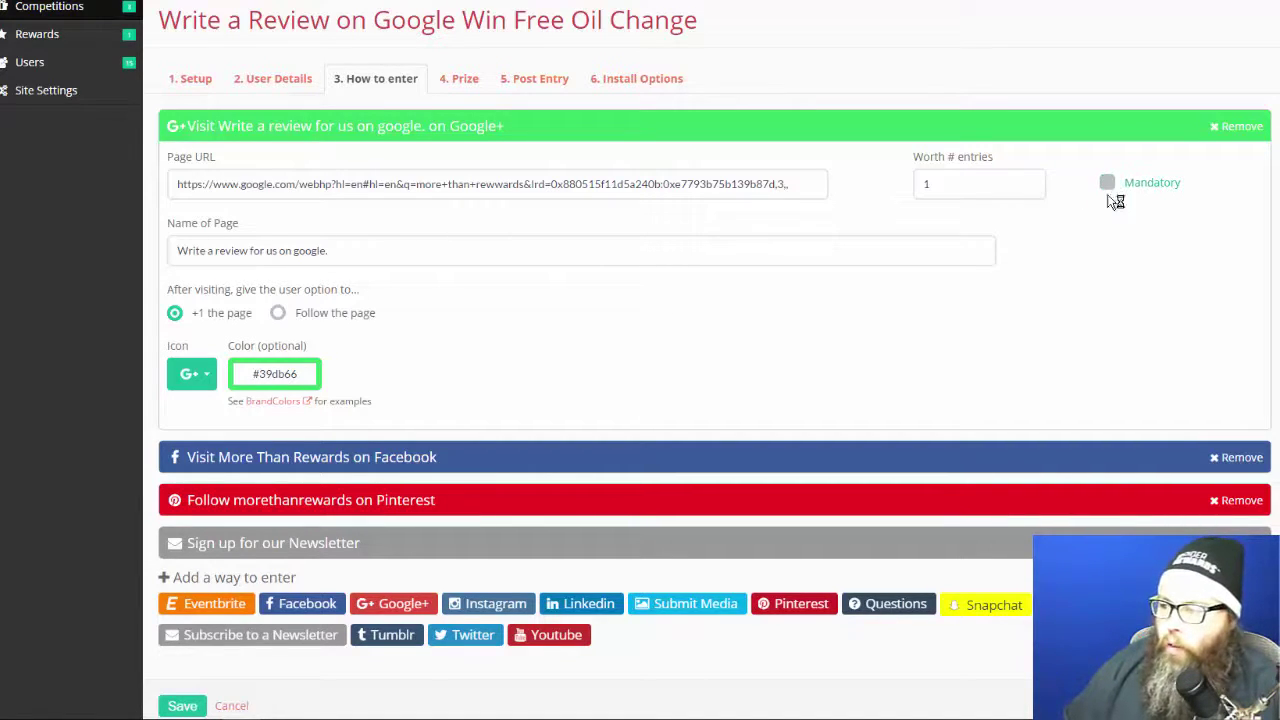
{"action": "left_click", "coordinate": [182, 705]}
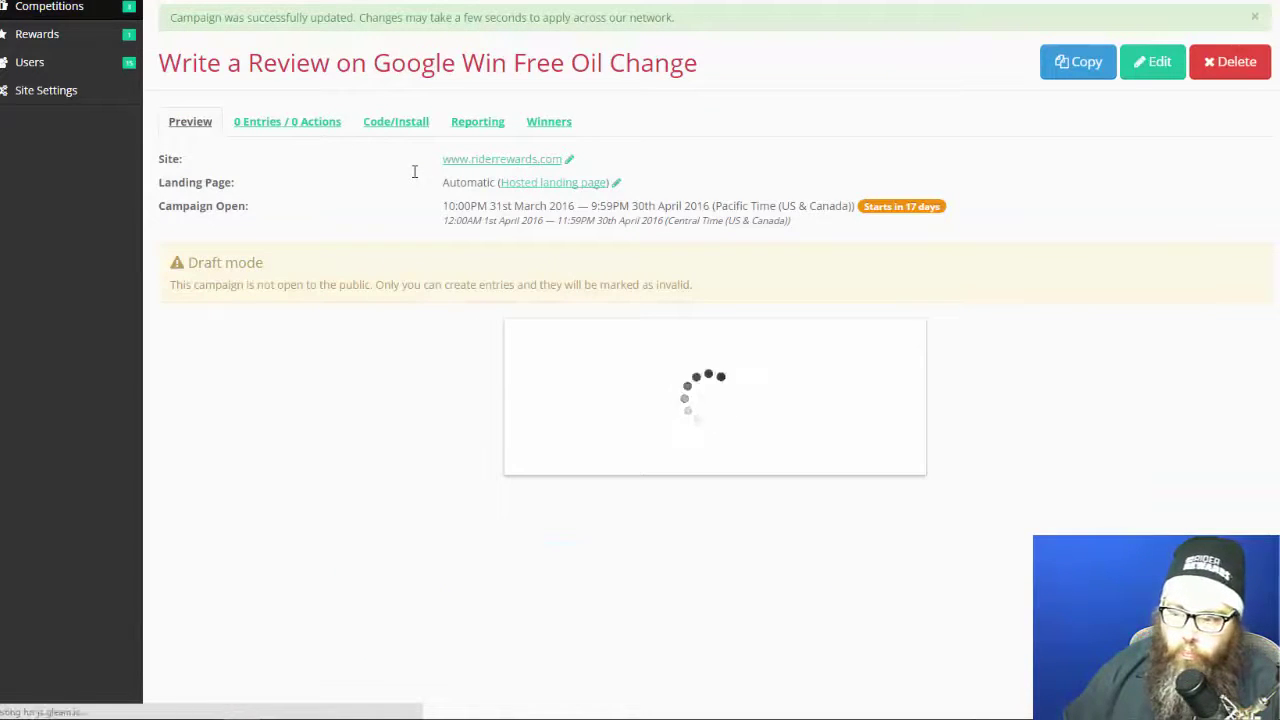
{"action": "scroll", "coordinate": [749, 526], "scroll_direction": "down", "scroll_amount": 1}
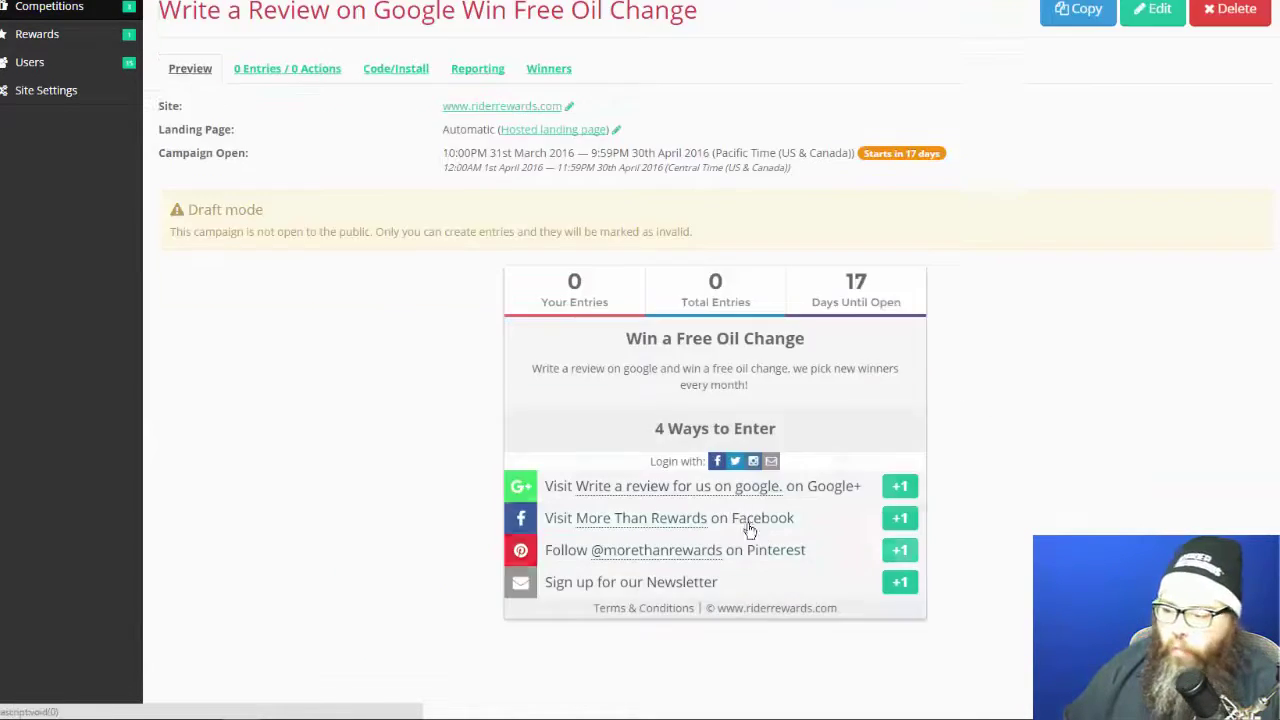
Try out the Facebook visit and Pinterest follow entries in the competition preview, then collapse them.
{"action": "left_click", "coordinate": [900, 518]}
{"action": "left_click", "coordinate": [900, 521]}
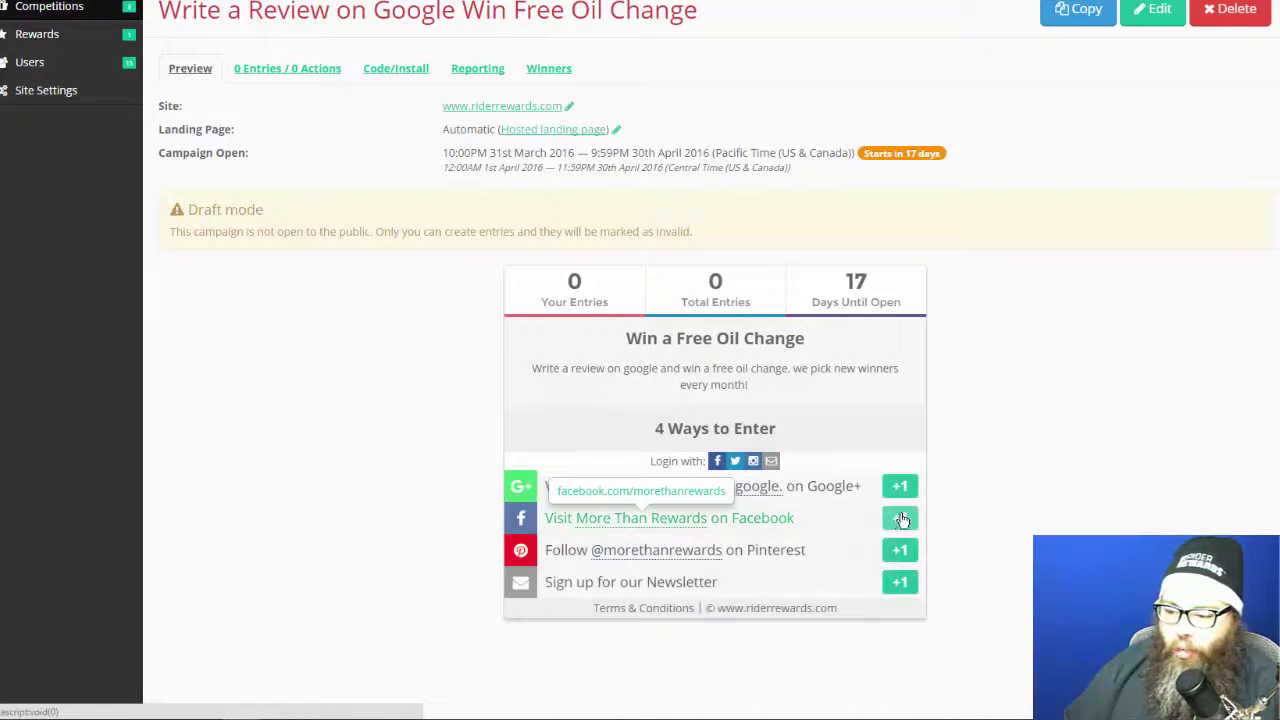
{"action": "left_click", "coordinate": [915, 551]}
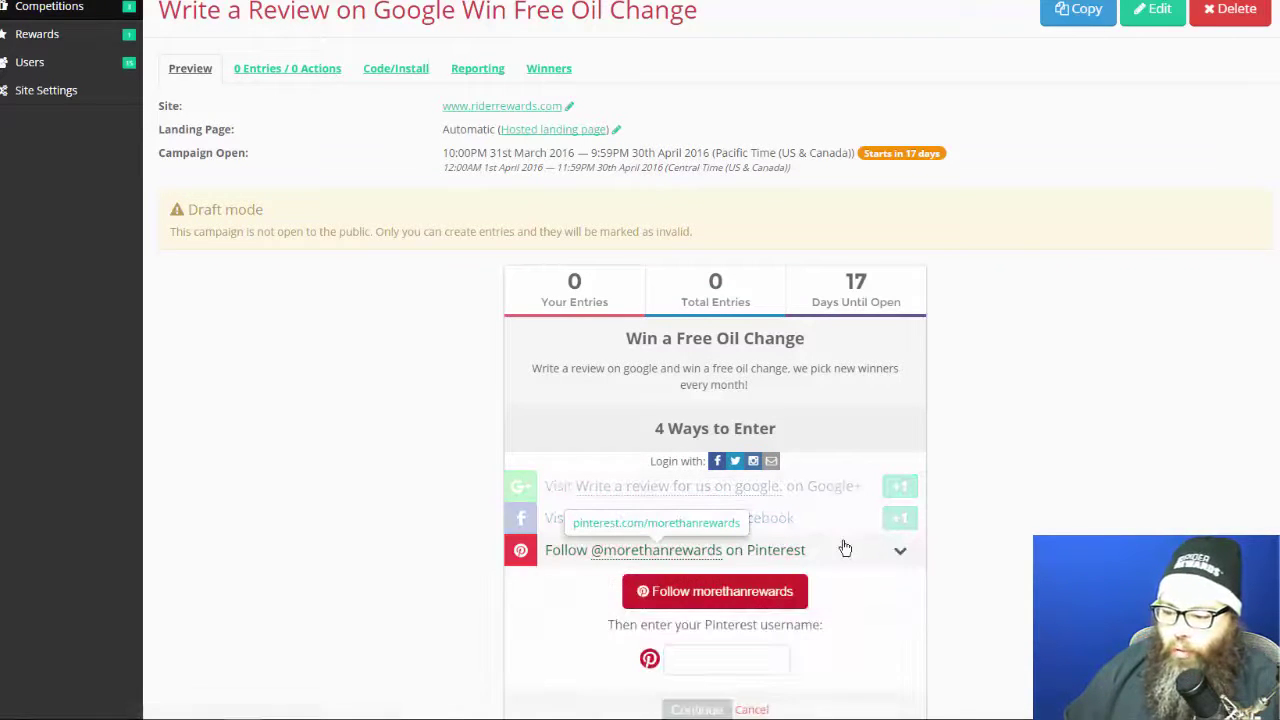
{"action": "scroll", "coordinate": [850, 550], "scroll_direction": "down", "scroll_amount": 1}
{"action": "left_click", "coordinate": [901, 476]}
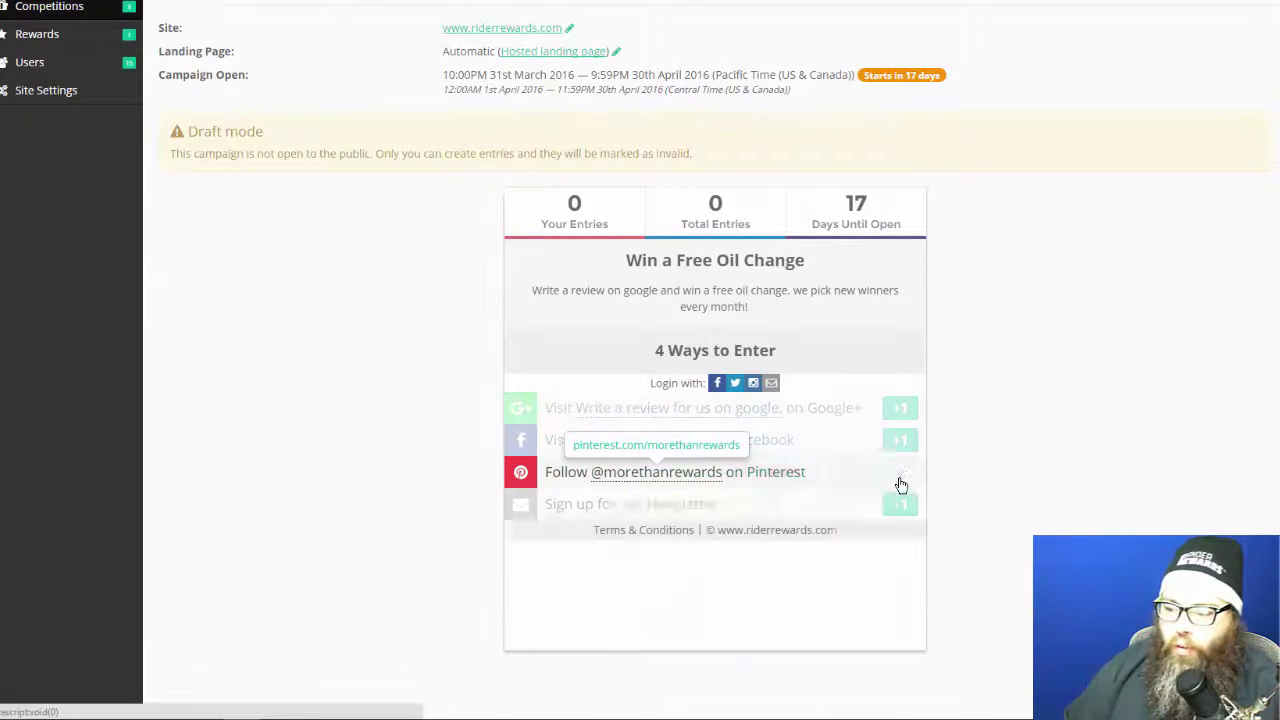
{"action": "scroll", "coordinate": [897, 486], "scroll_direction": "up", "scroll_amount": 1}
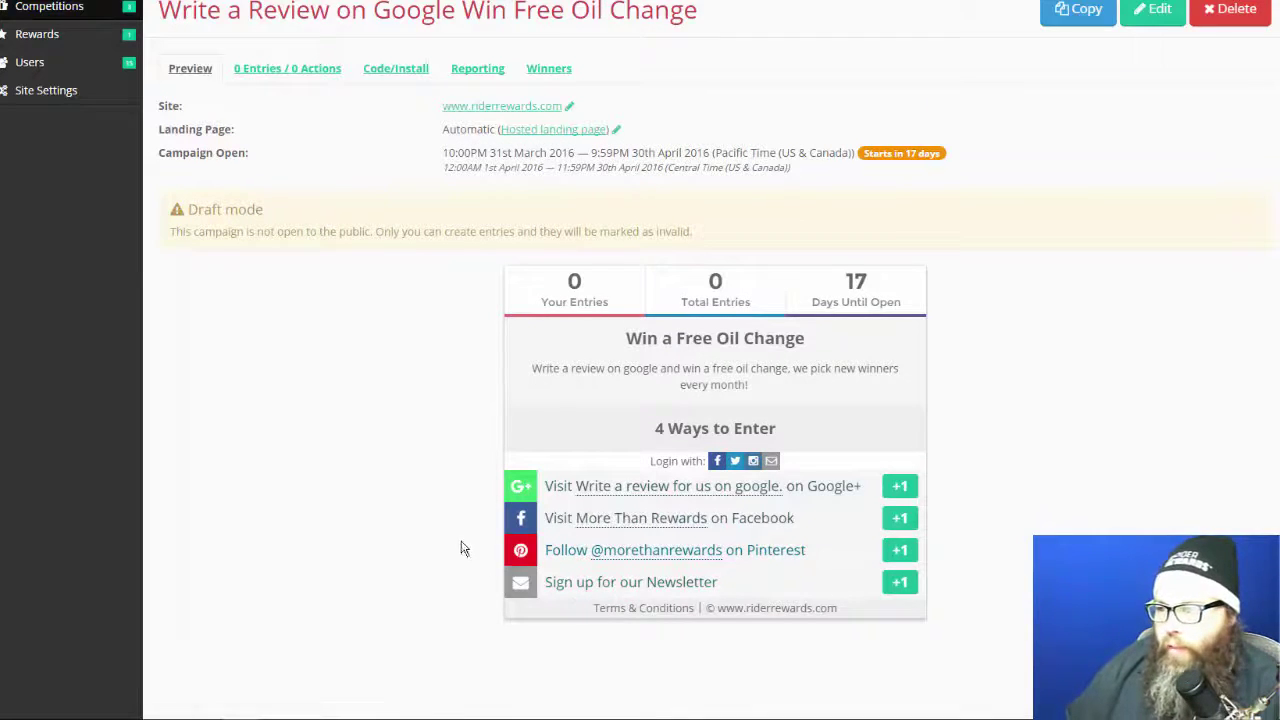
{"action": "scroll", "coordinate": [460, 545], "scroll_direction": "up", "scroll_amount": 1}
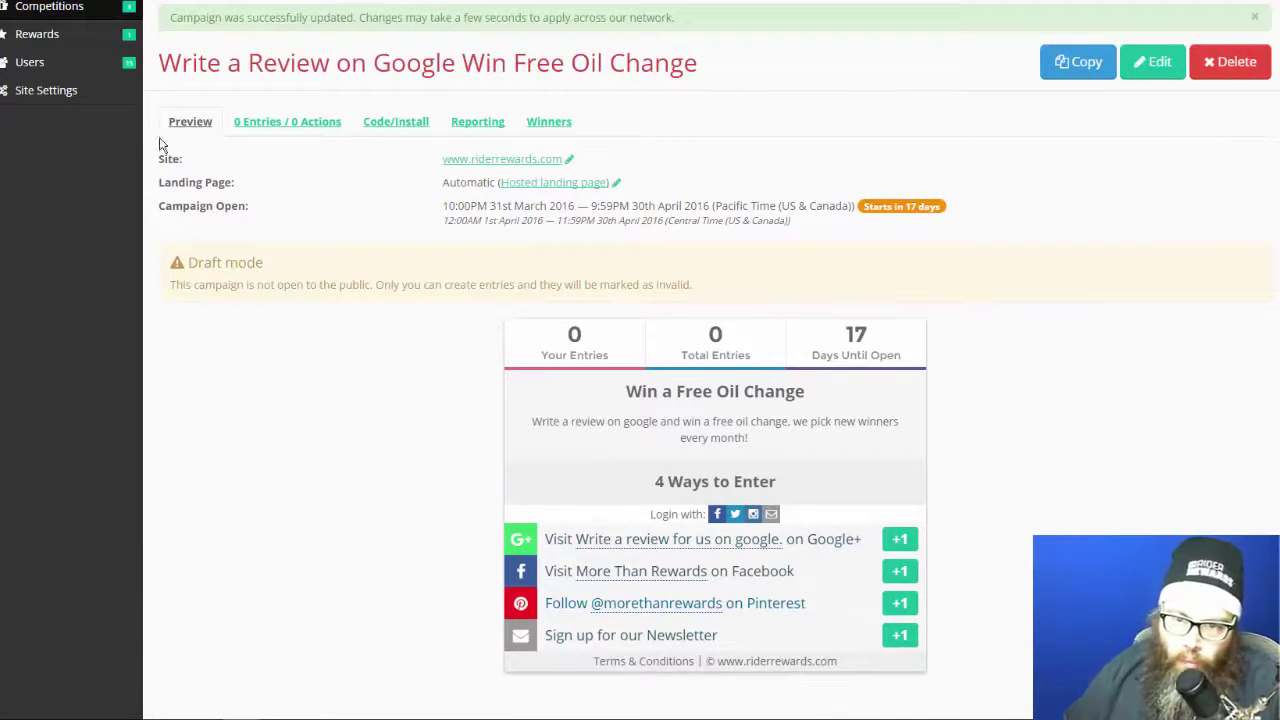
Start a new reward for the site and look through its setup, user details, redeem and reward settings.
{"action": "left_click", "coordinate": [20, 34]}
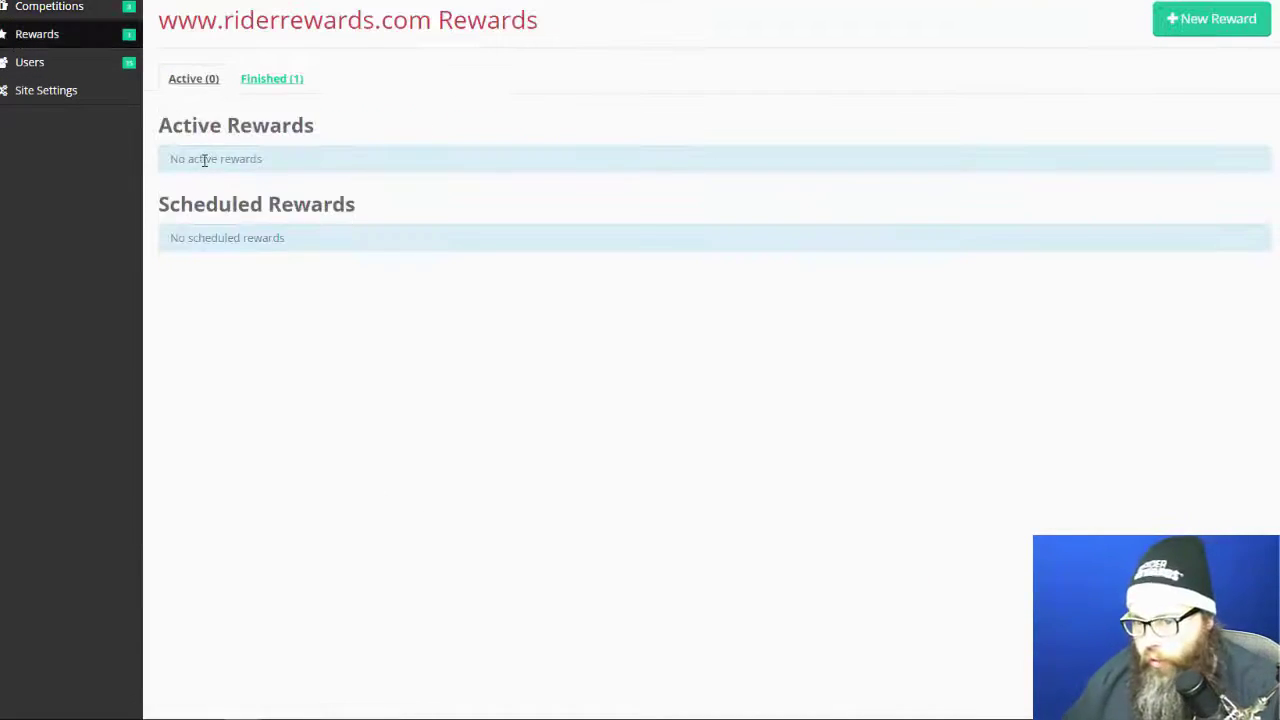
{"action": "left_click", "coordinate": [1199, 36]}
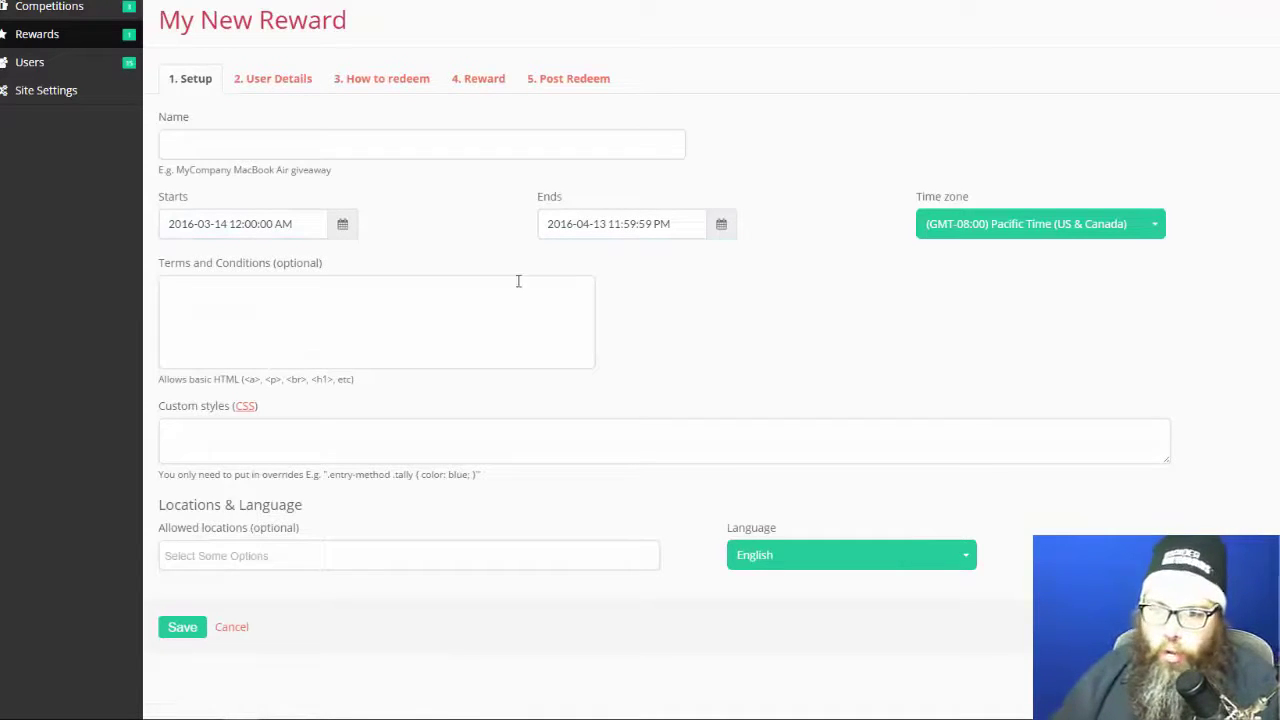
{"action": "left_click", "coordinate": [253, 155]}
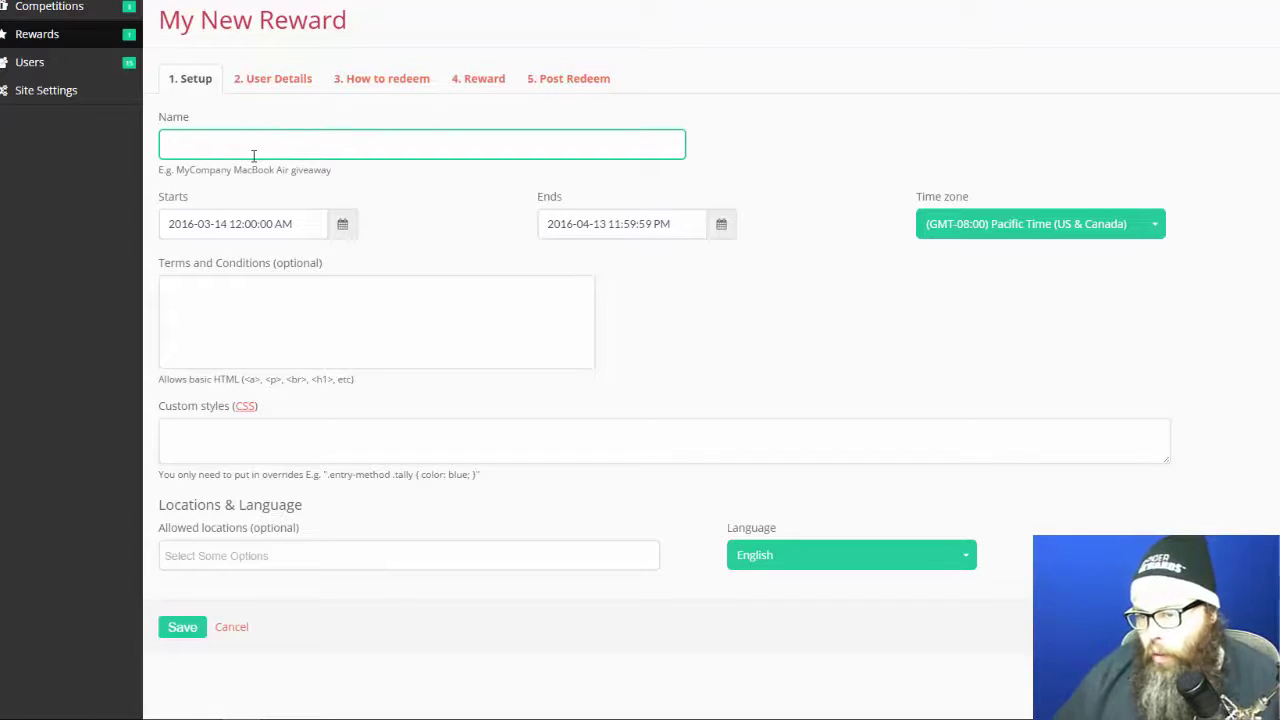
{"action": "left_click", "coordinate": [265, 80]}
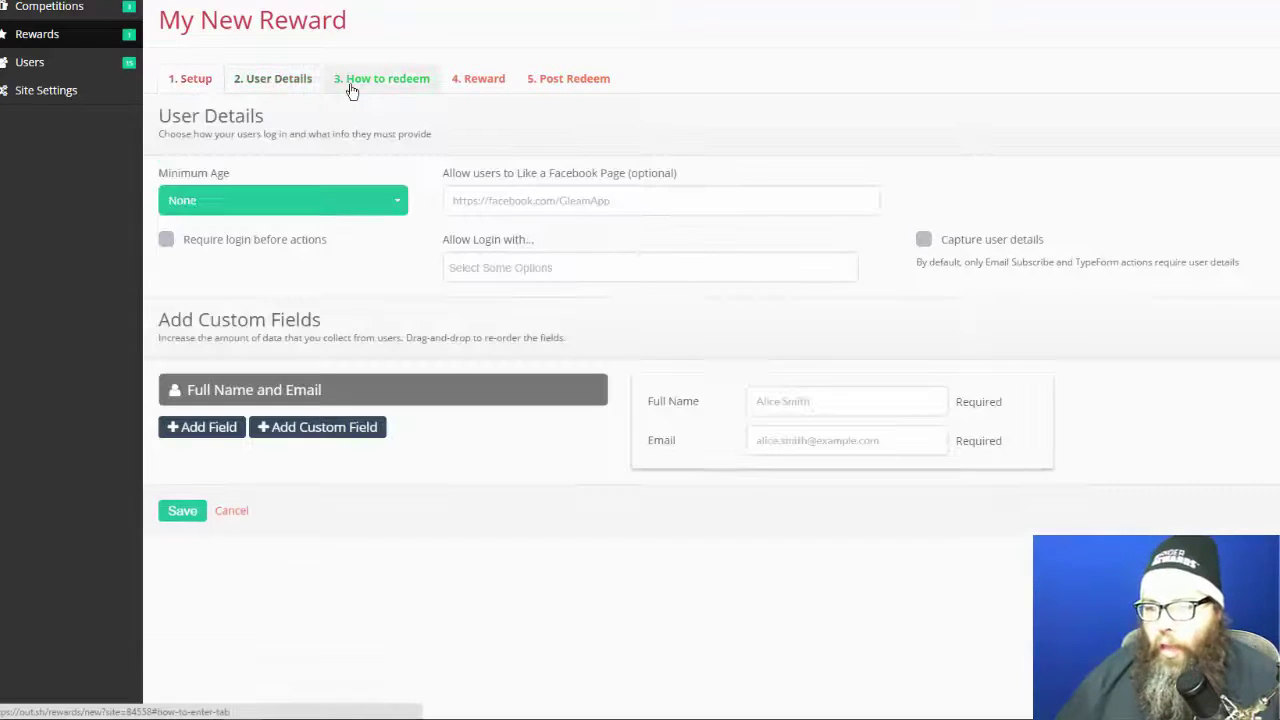
{"action": "left_click", "coordinate": [372, 79]}
{"action": "left_click", "coordinate": [478, 79]}
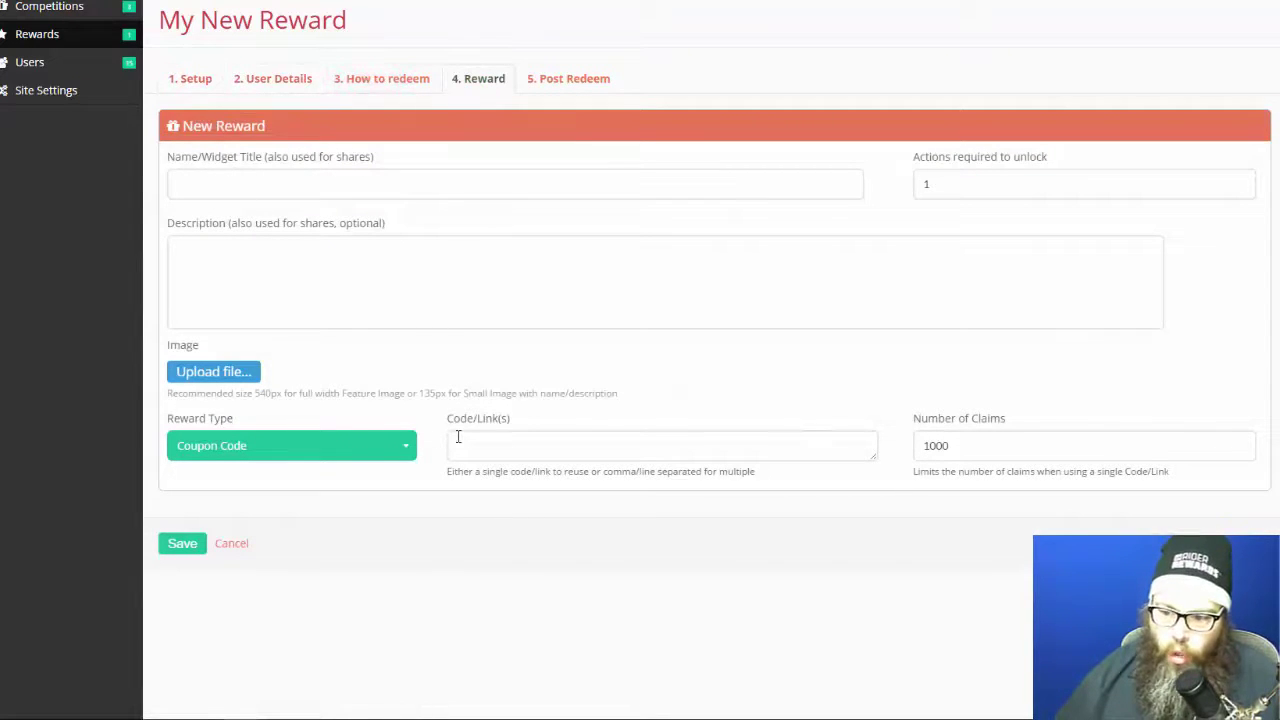
Look at the T-shirt giveaway popup as an example and set the new reward's coupon code to "Free Oil Change".
{"action": "left_click", "coordinate": [566, 459]}
{"action": "left_click", "coordinate": [408, 448]}
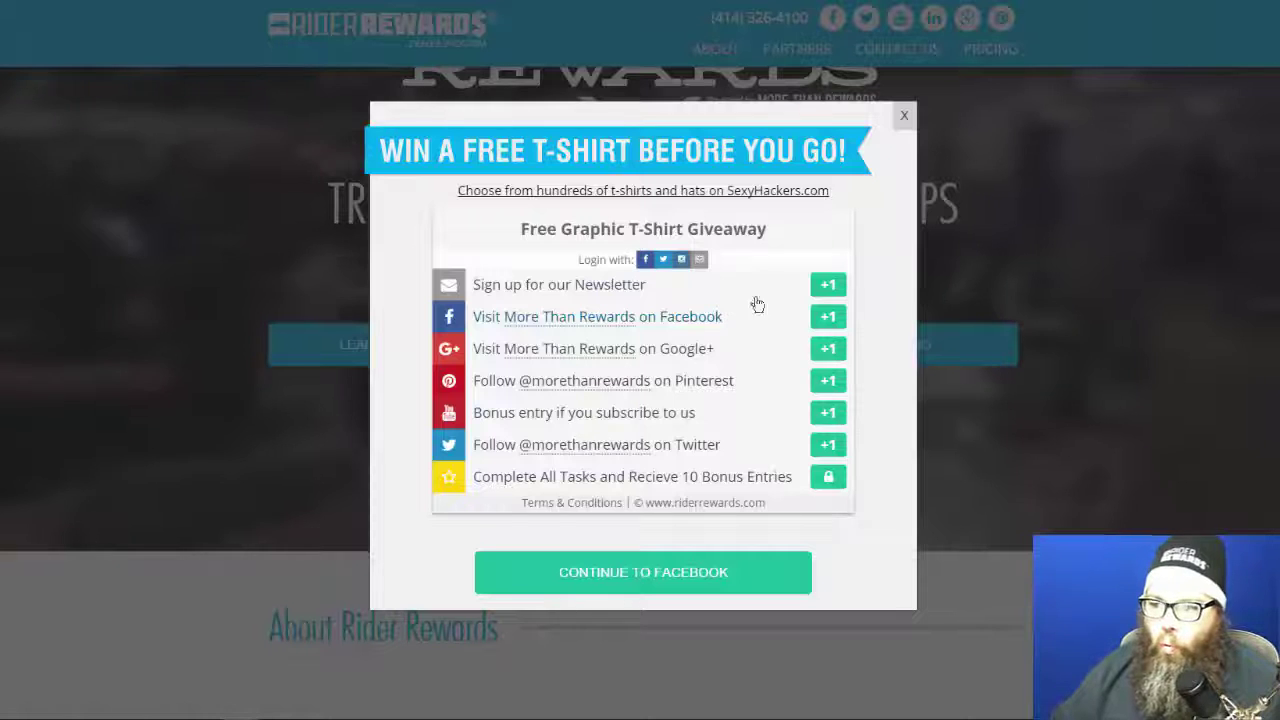
{"action": "left_click", "coordinate": [818, 285]}
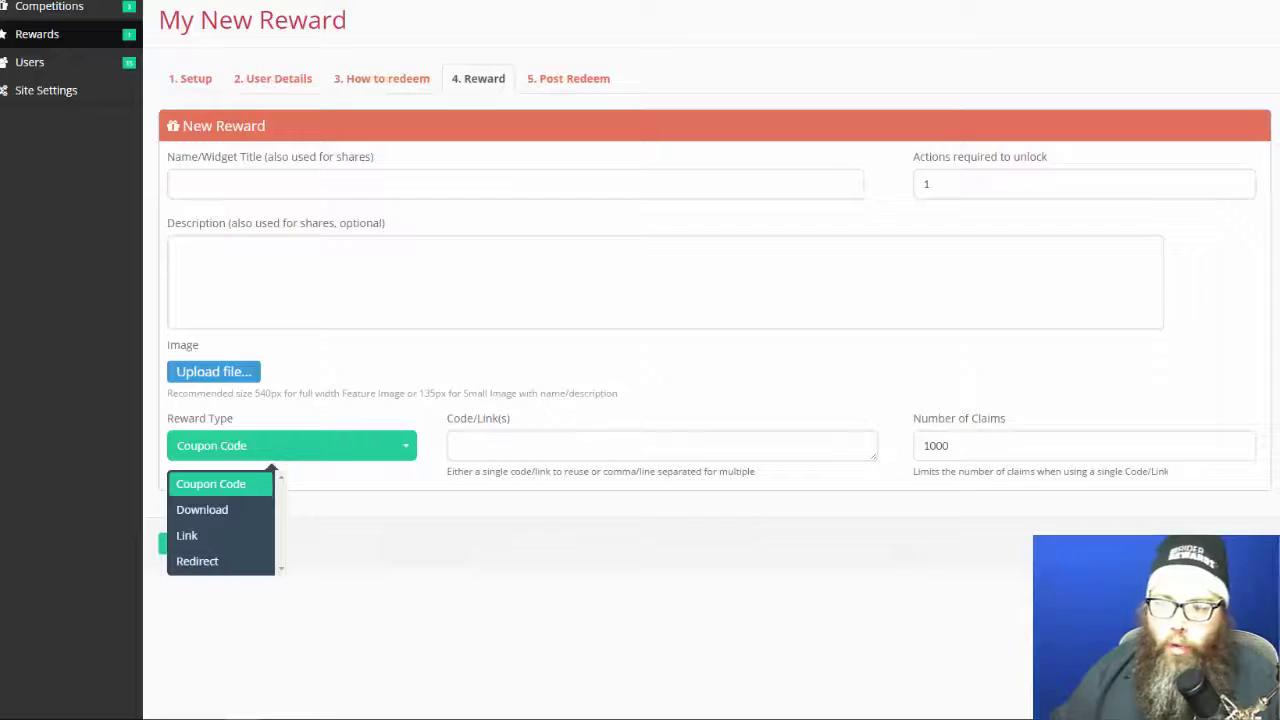
{"action": "left_click", "coordinate": [274, 486]}
{"action": "left_click", "coordinate": [490, 445]}
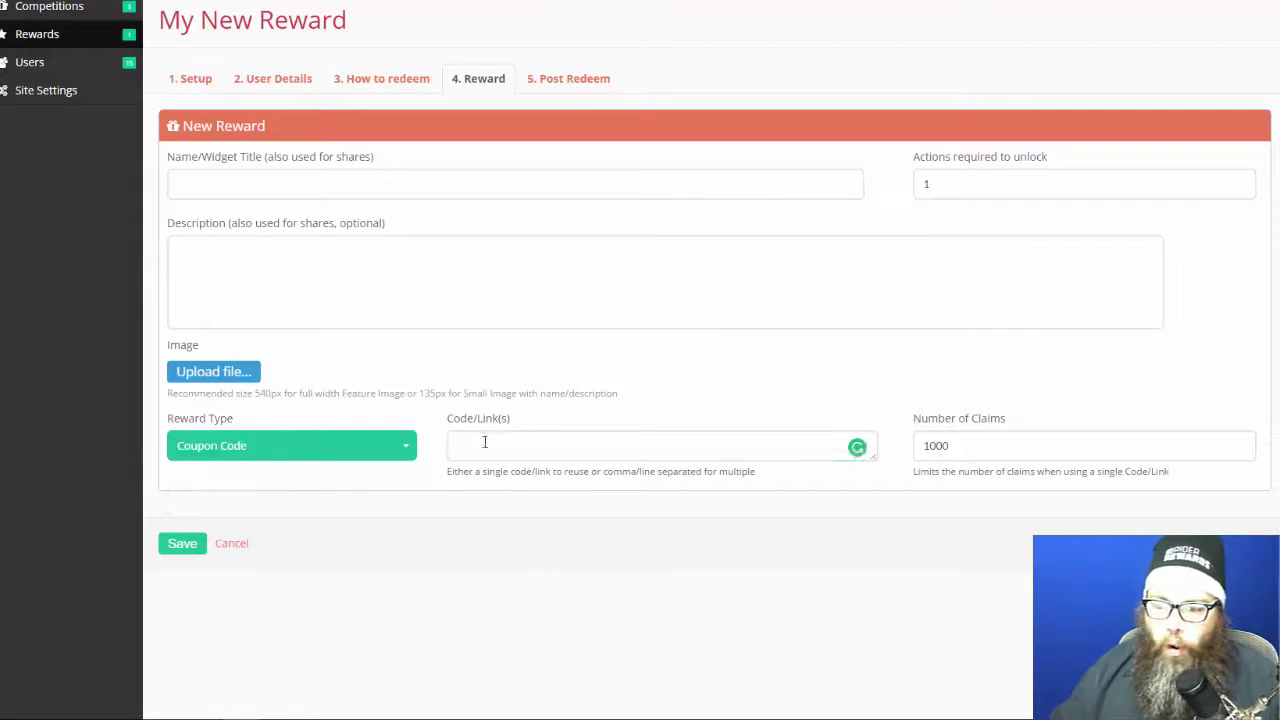
{"action": "type", "text": "Free L"}
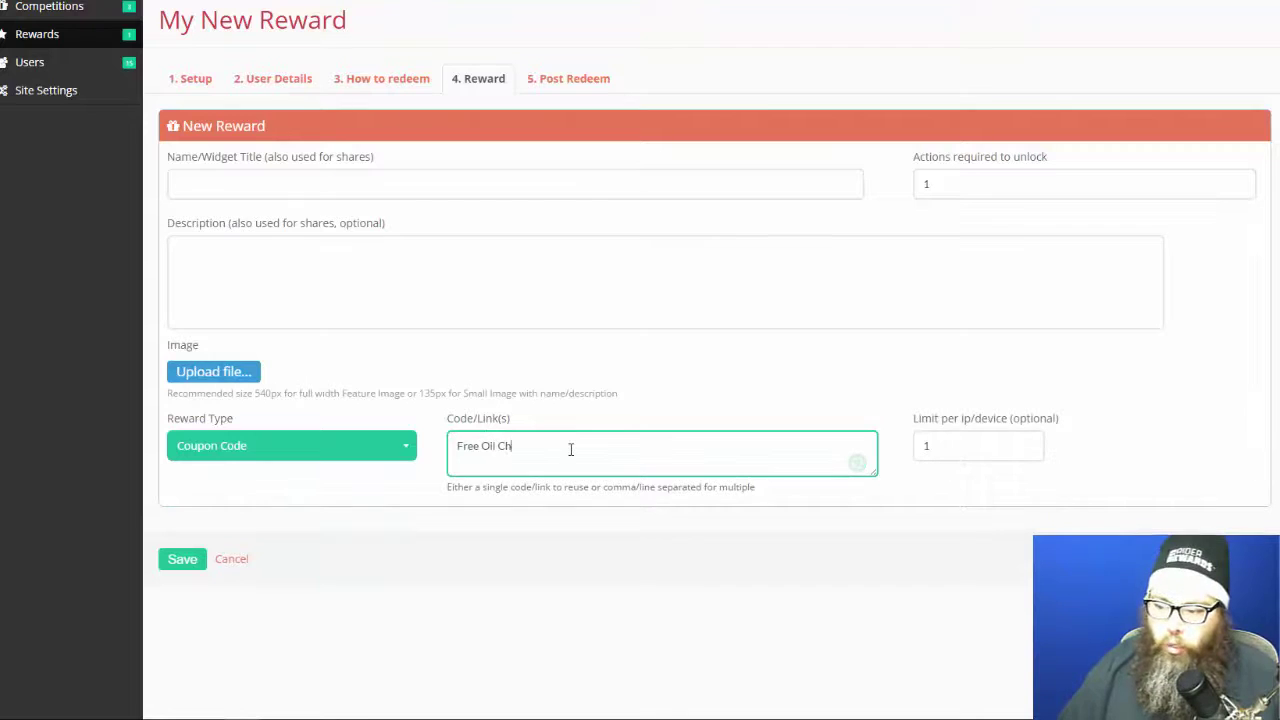
{"action": "type", "text": "ange"}
Examine the reward's title field and available reward types, keeping Coupon Code selected.
{"action": "left_click", "coordinate": [240, 189]}
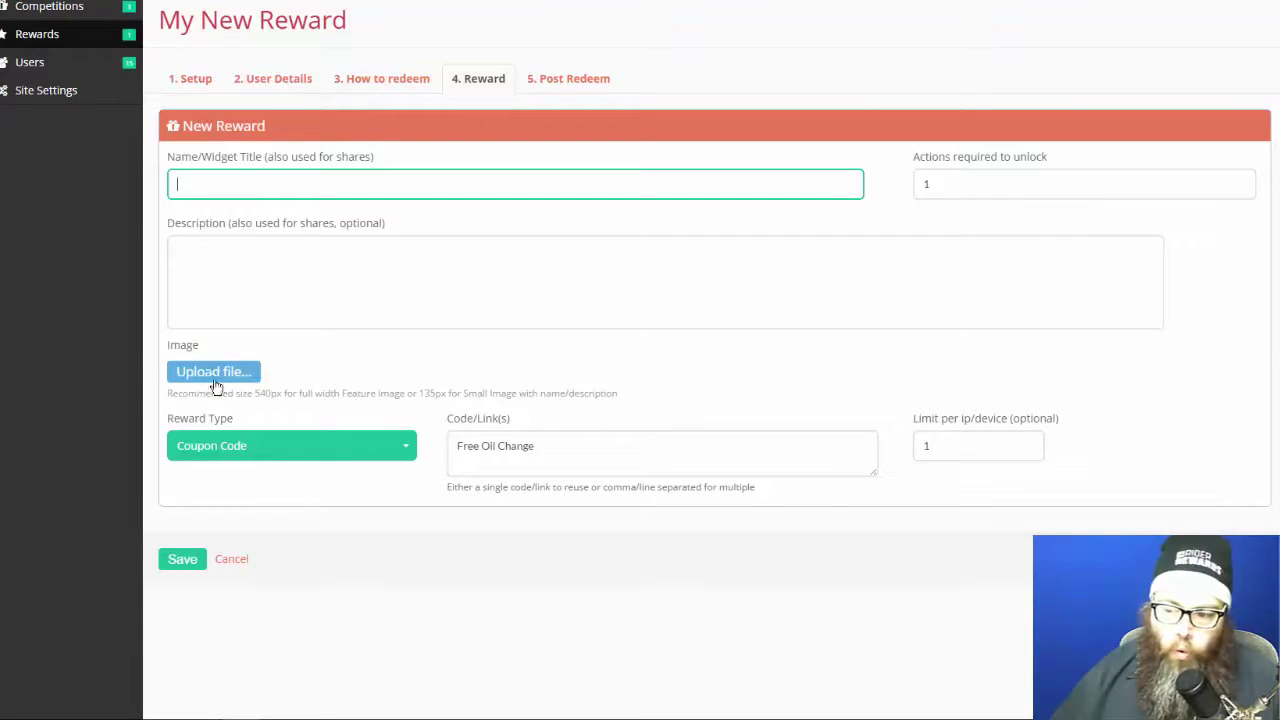
{"action": "left_click", "coordinate": [393, 463]}
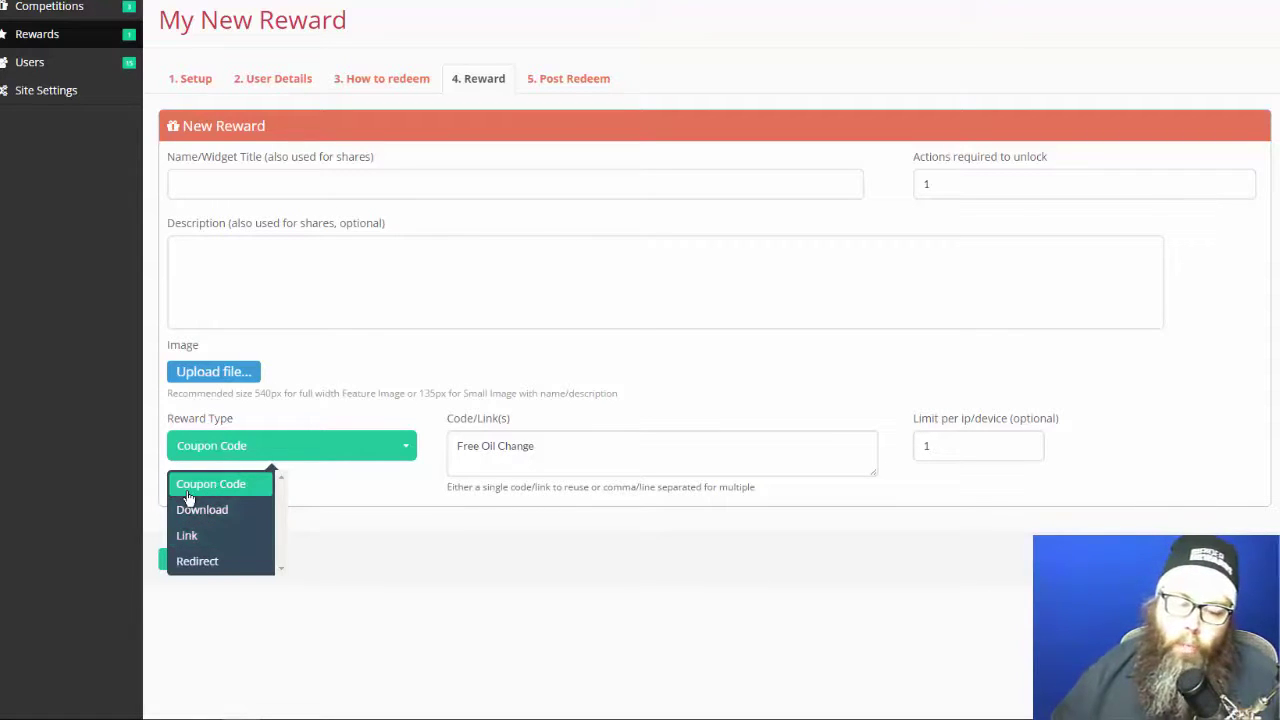
{"action": "left_click", "coordinate": [242, 484]}
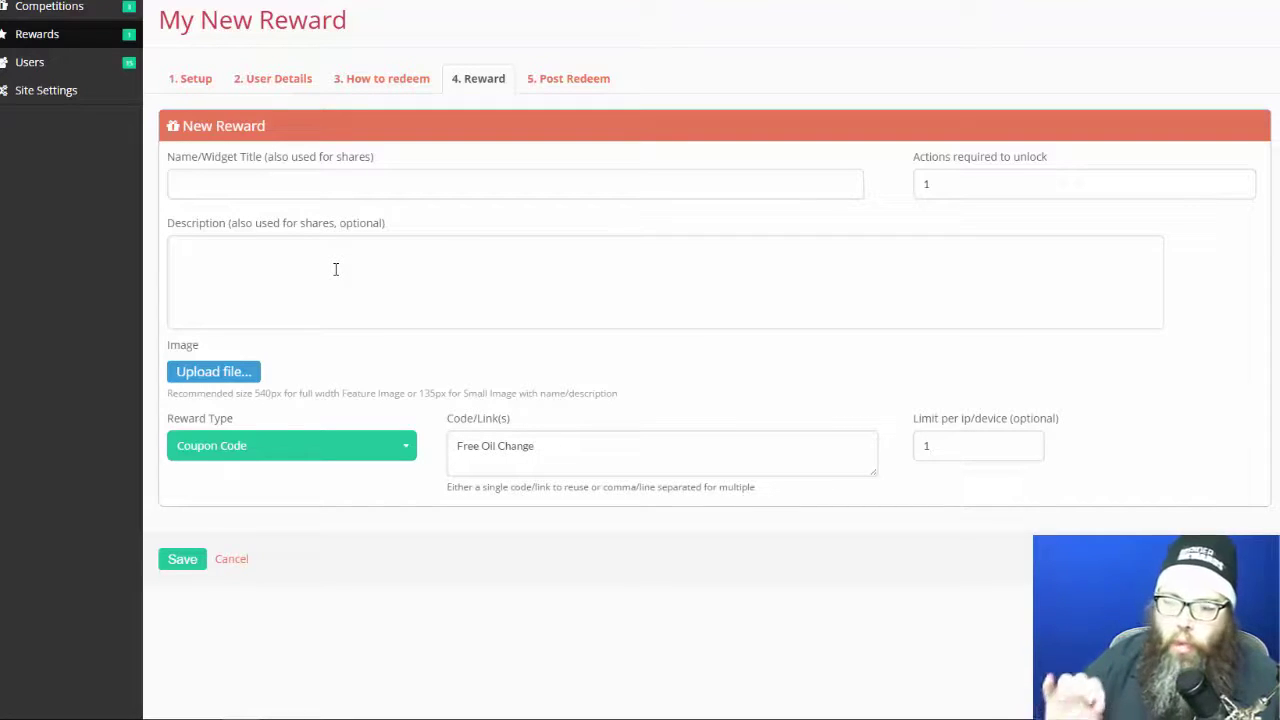
Try a limit of 10 per IP/device for the Free Oil Change coupon reward and check its post-redemption email option.
{"action": "left_click", "coordinate": [640, 447]}
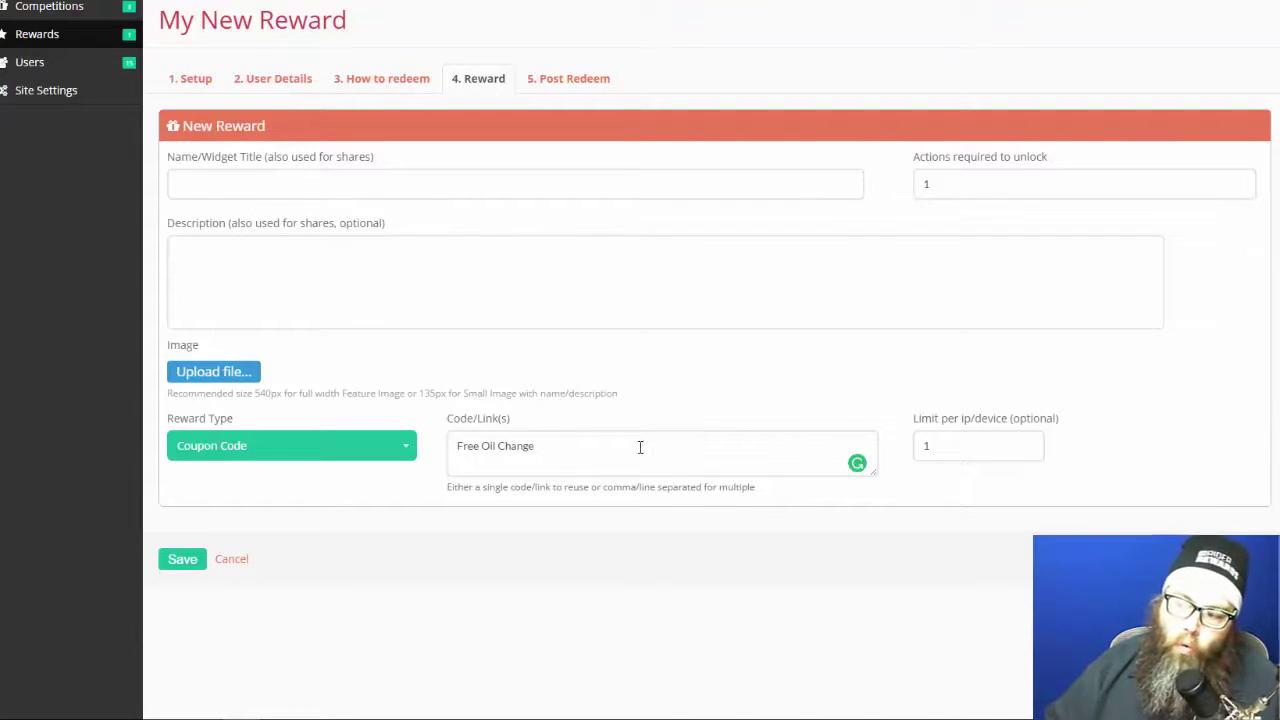
{"action": "left_click", "coordinate": [958, 449]}
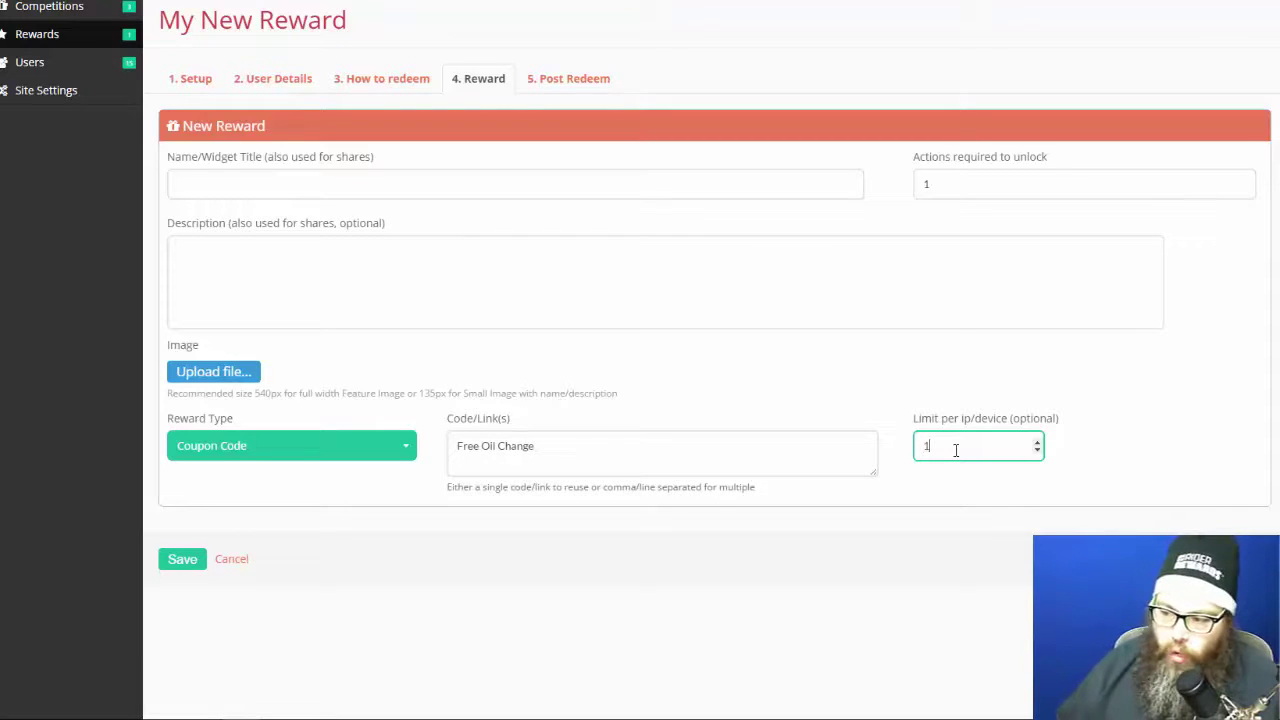
{"action": "left_click", "coordinate": [714, 469]}
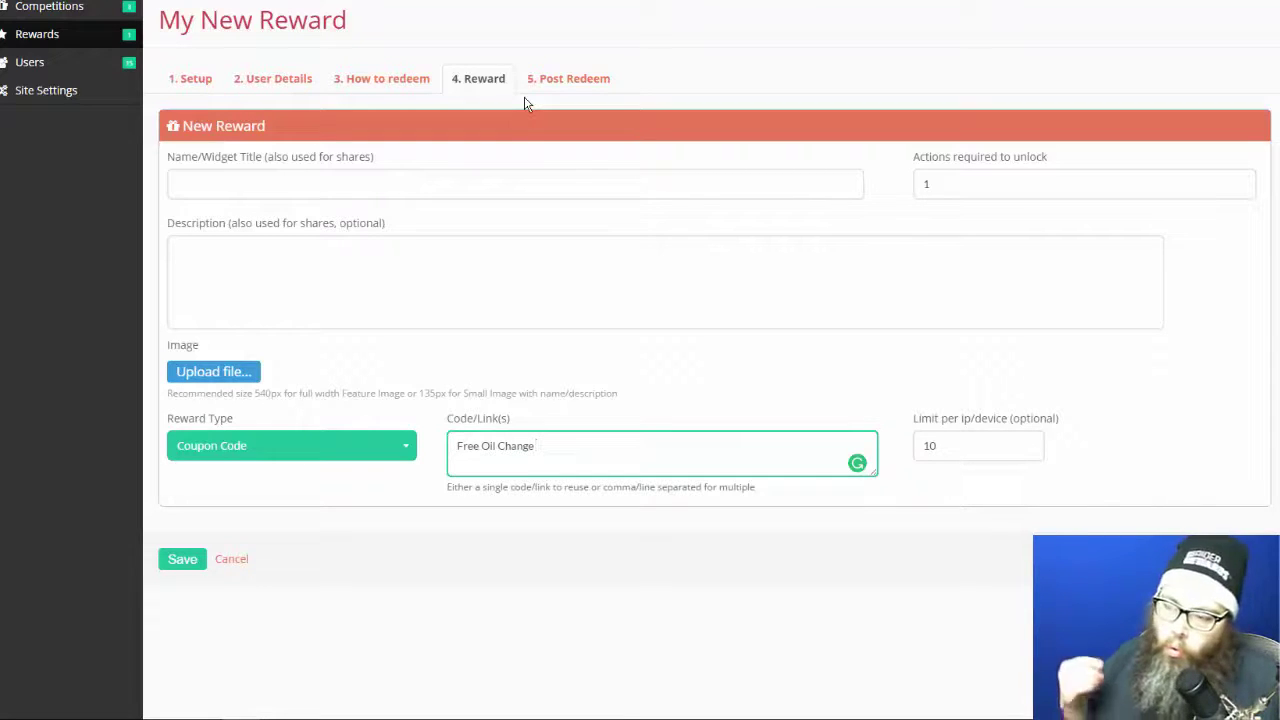
{"action": "left_click", "coordinate": [580, 82]}
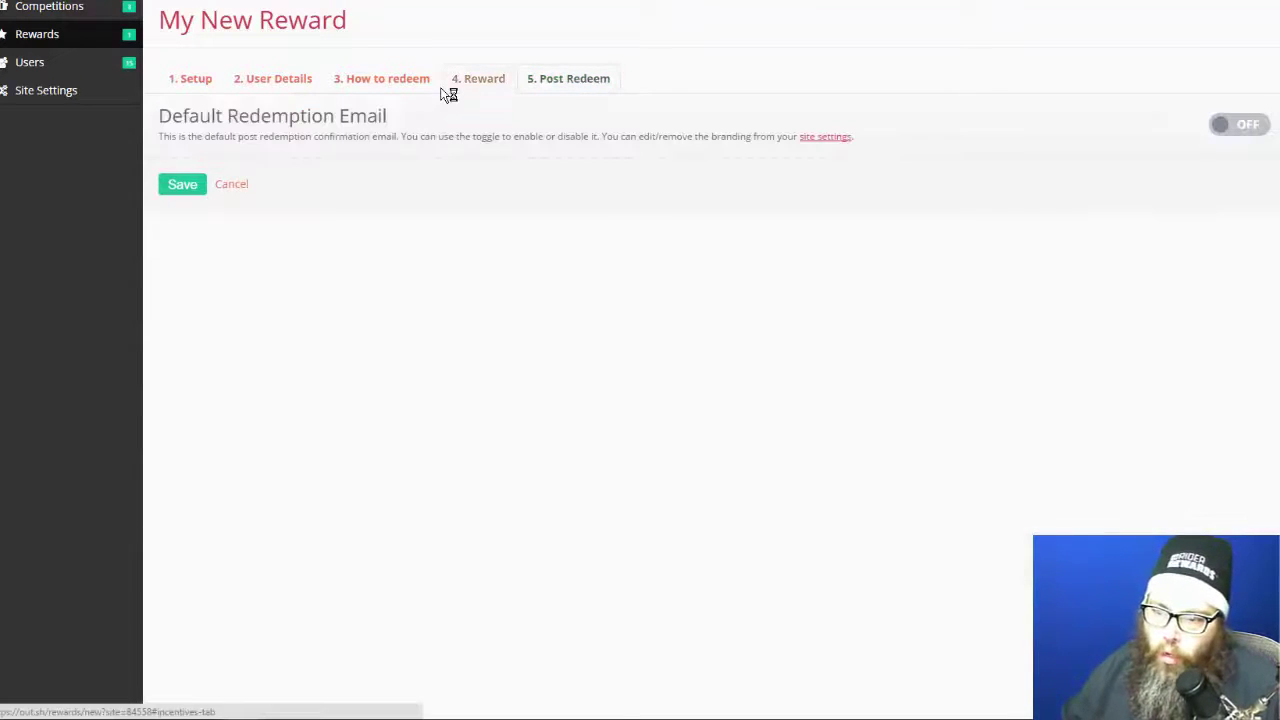
{"action": "left_click", "coordinate": [468, 82]}
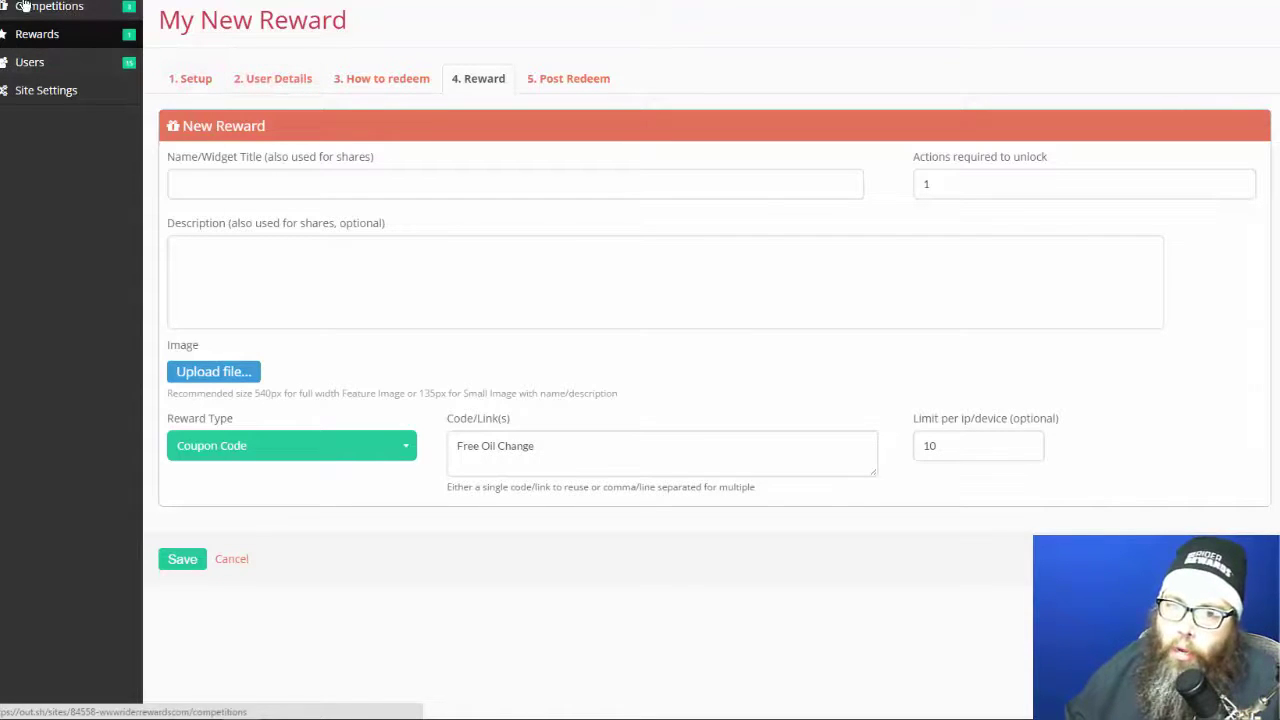
Review the site's user list and look at the TrueMX entrant's linked Instagram profile and handle.
{"action": "left_click", "coordinate": [29, 63]}
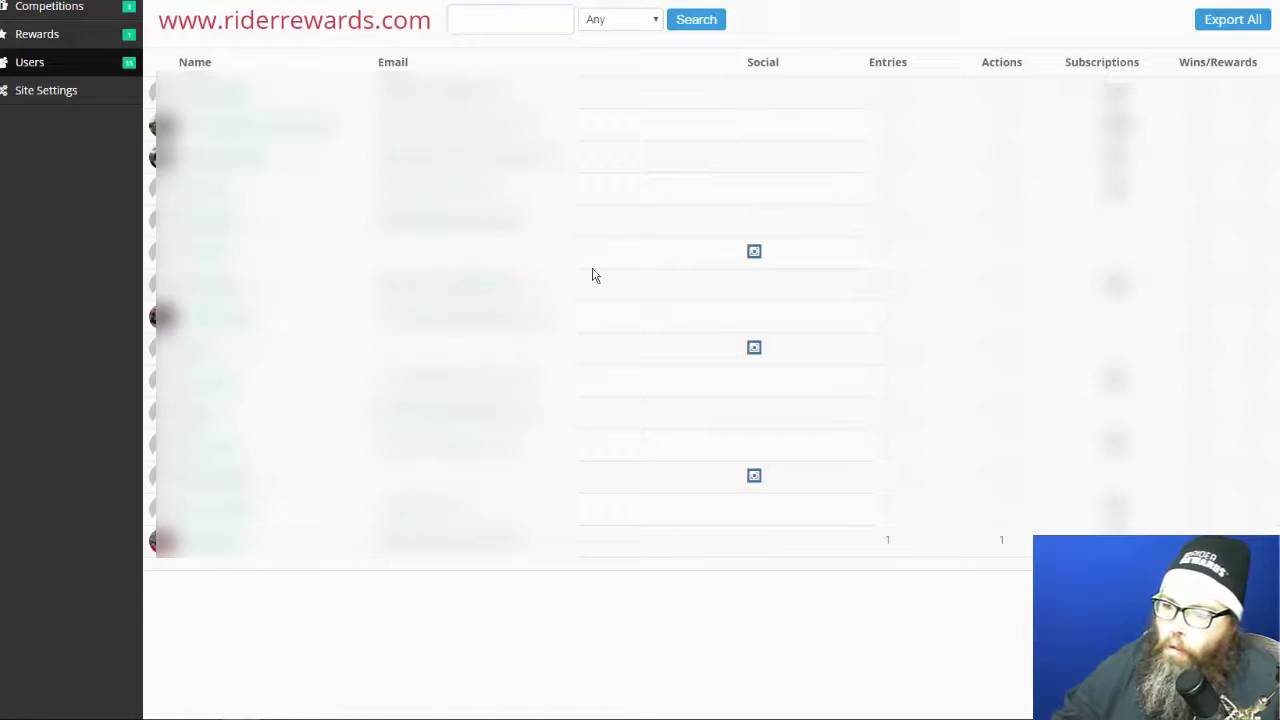
{"action": "left_click", "coordinate": [755, 255]}
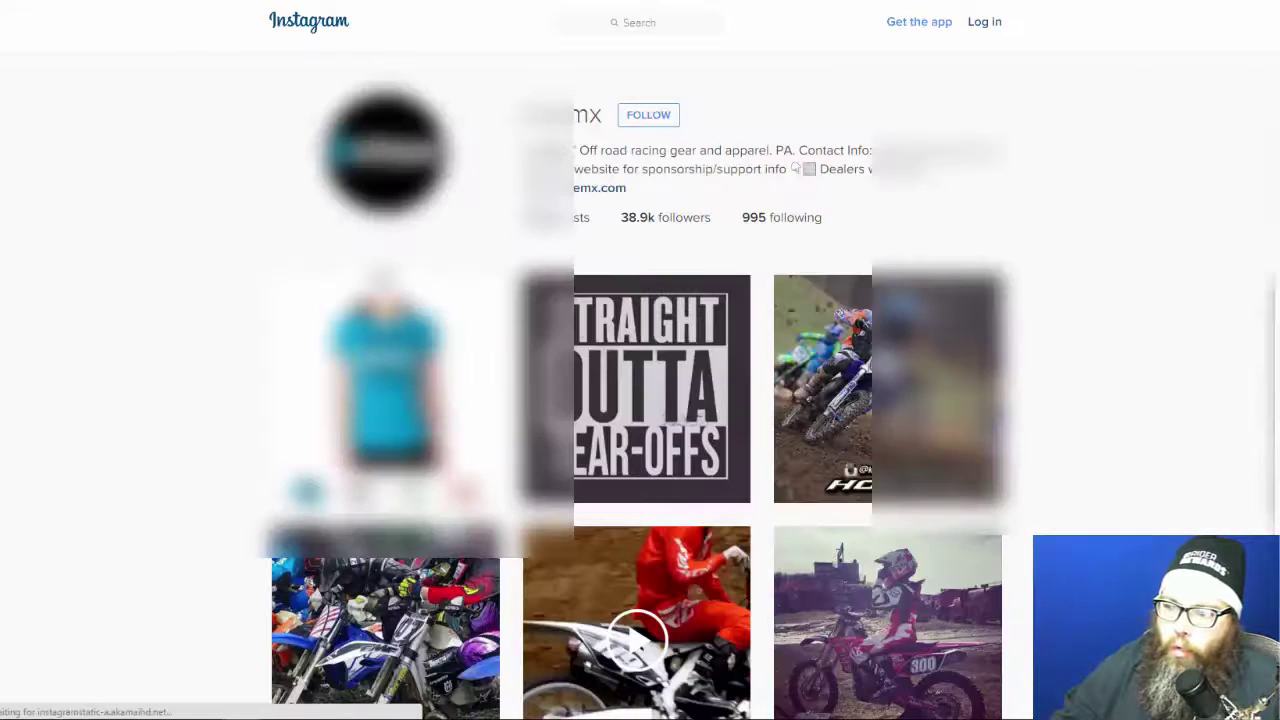
{"action": "key", "text": "alt+Left"}
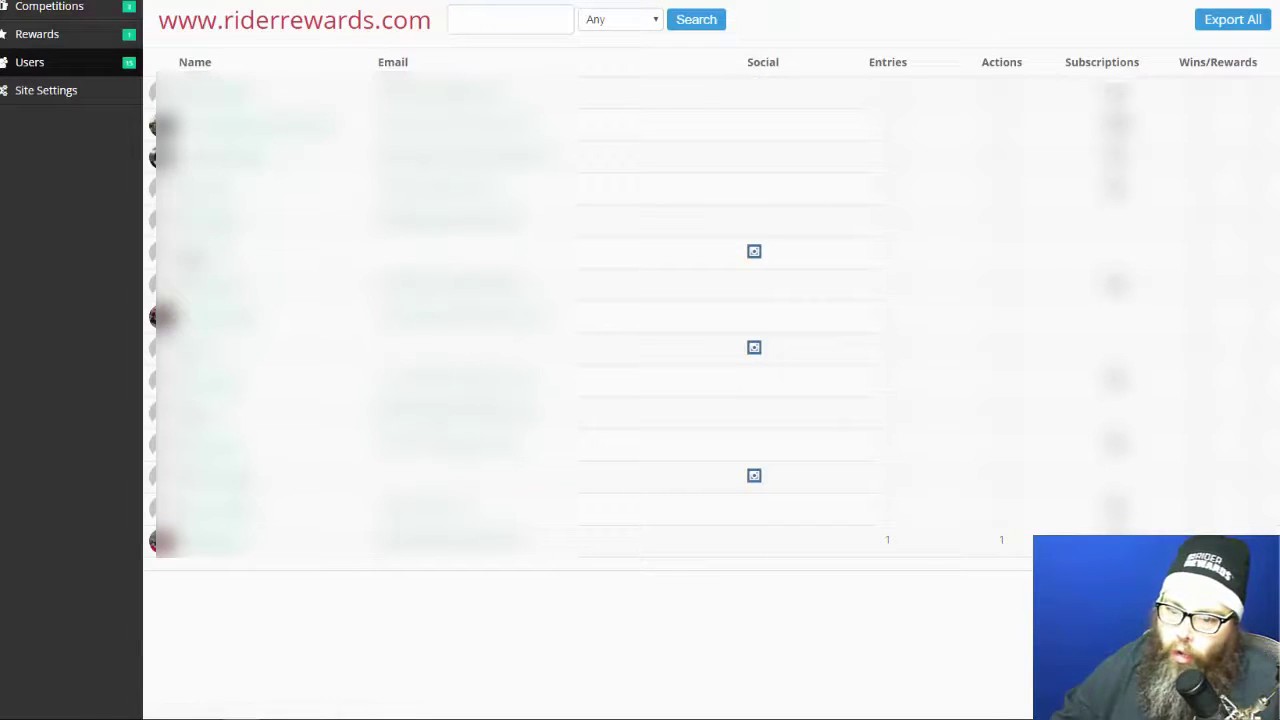
{"action": "left_click", "coordinate": [757, 256]}
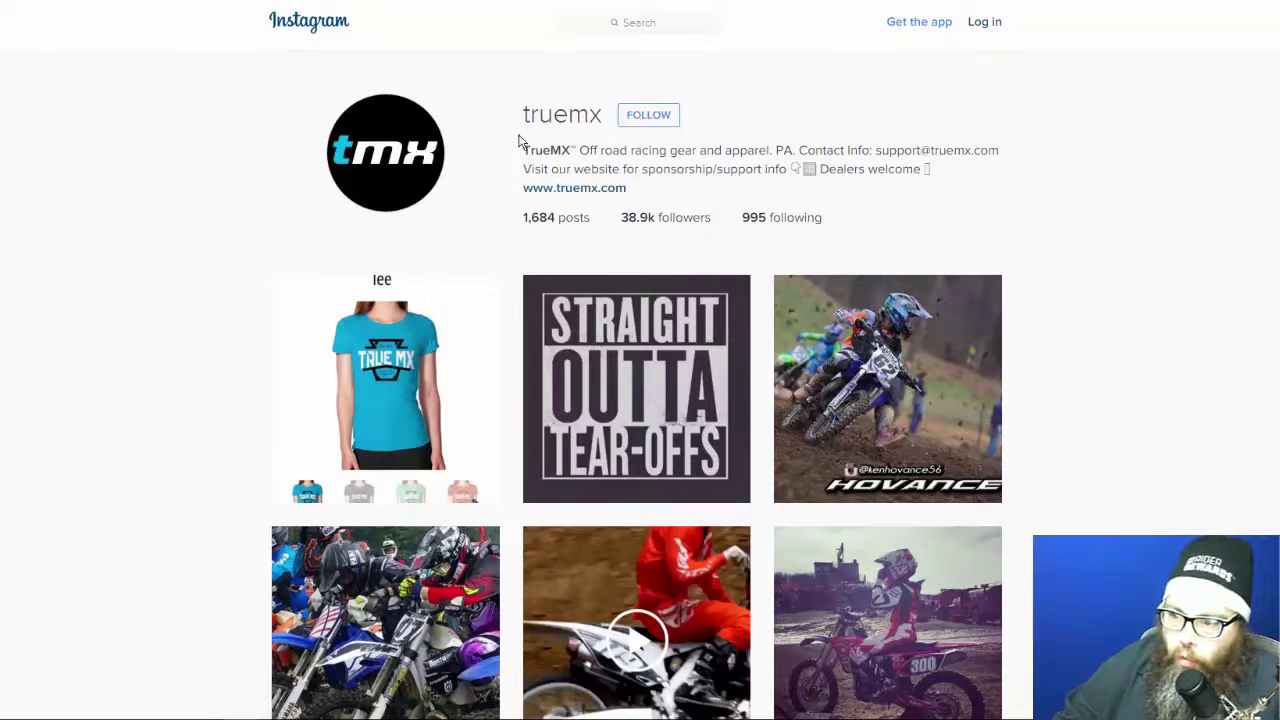
{"action": "left_click_drag", "start_coordinate": [524, 114], "coordinate": [590, 114]}
{"action": "scroll", "coordinate": [512, 385], "scroll_direction": "down", "scroll_amount": 1}
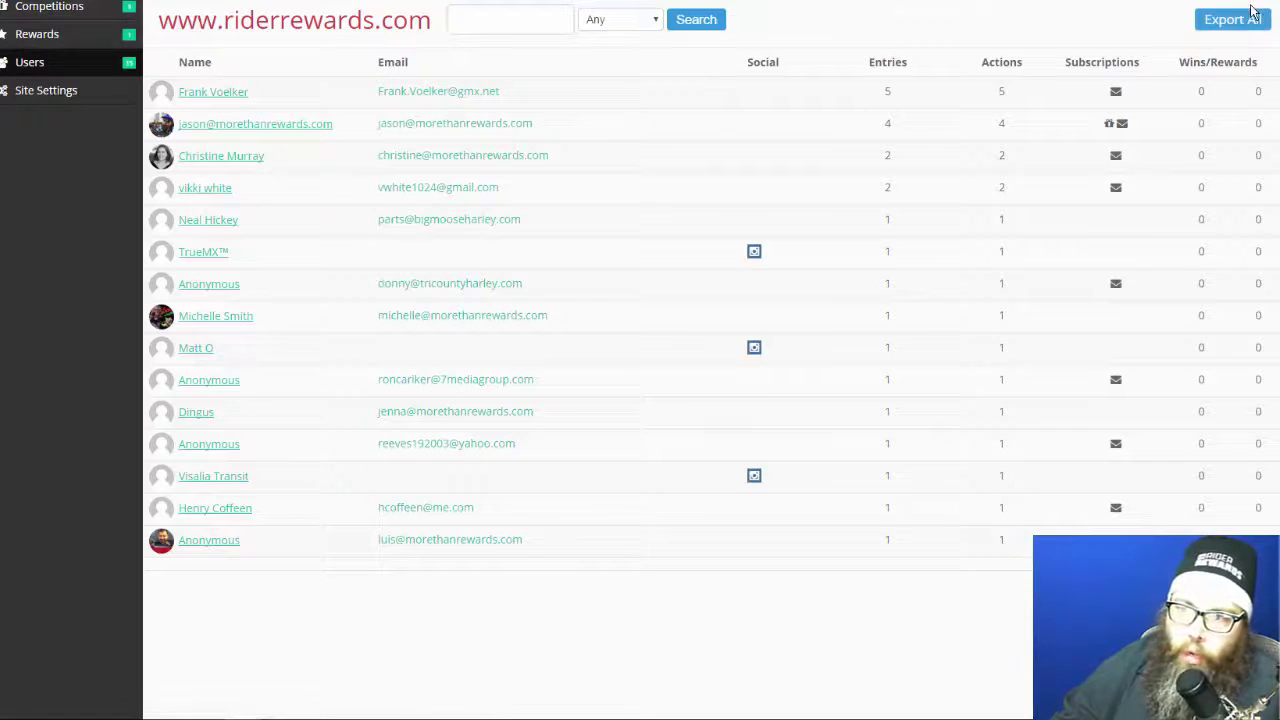
Open the site's competitions list.
{"action": "left_click", "coordinate": [49, 8]}
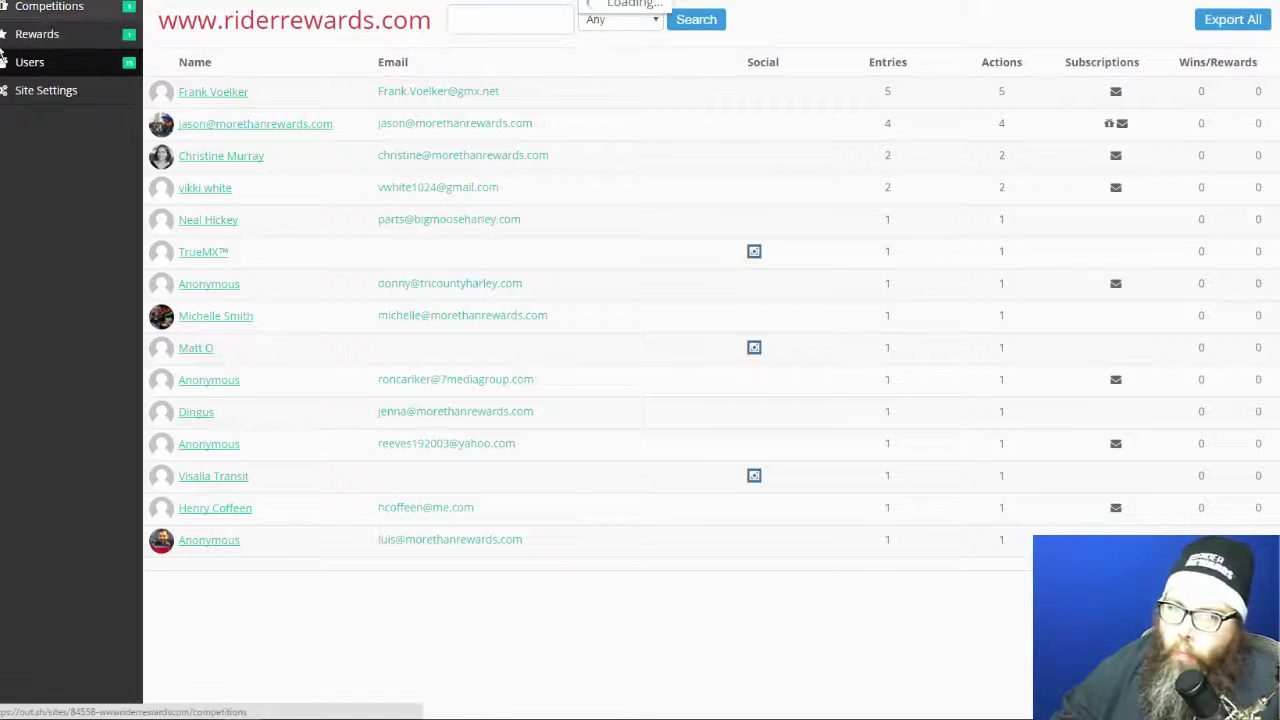